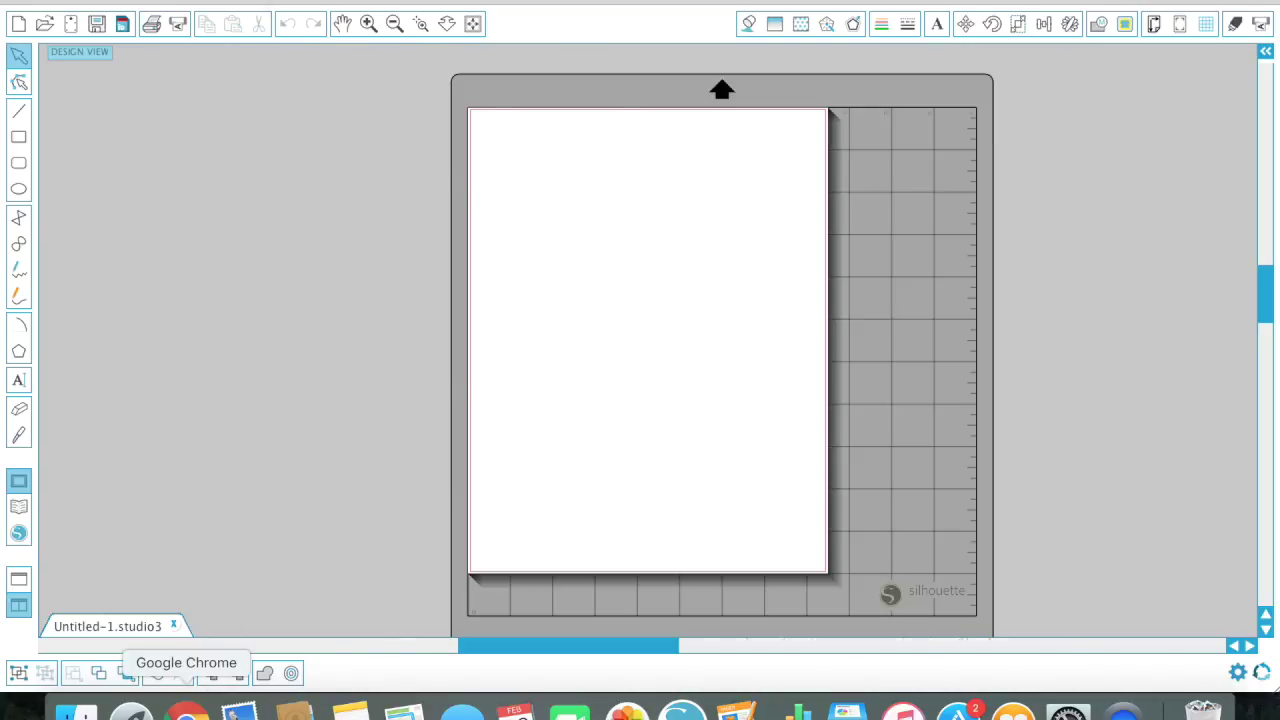
Bring Chrome up full-screen on the Kaitlin Sheaffer downloads page.
click(186, 710)
click(350, 6)
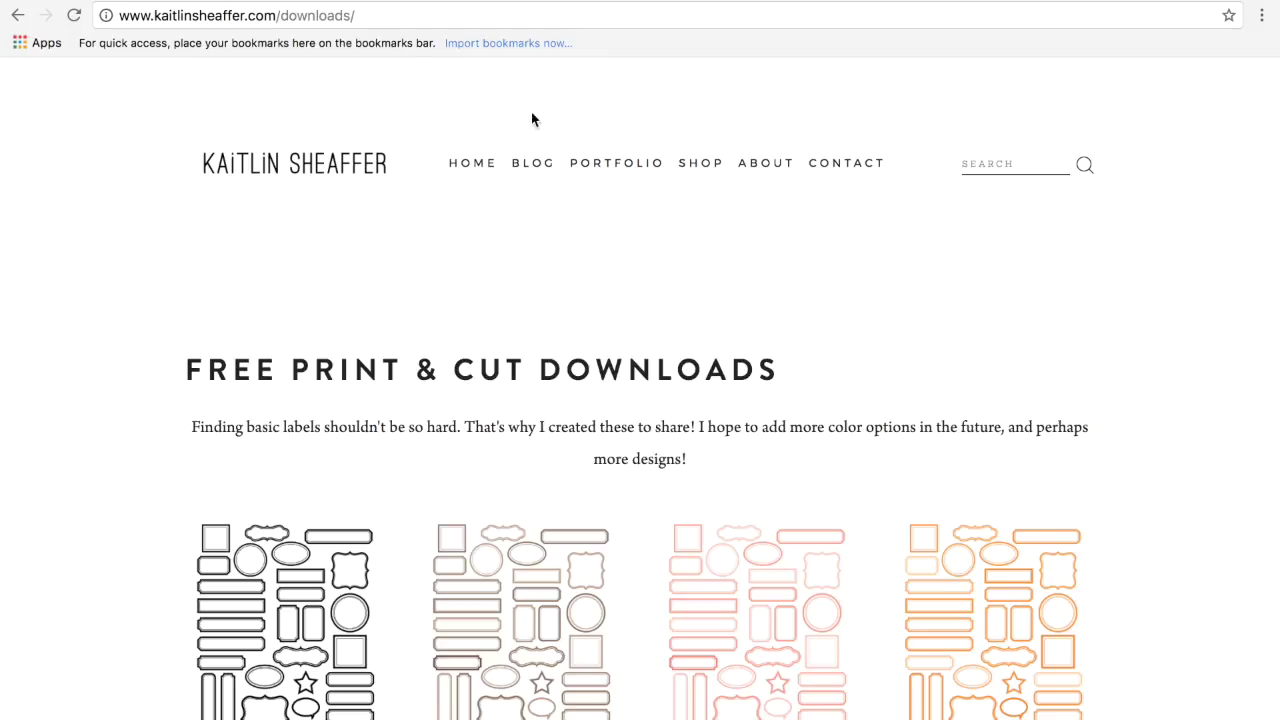
drag(1206, 446, 1204, 524)
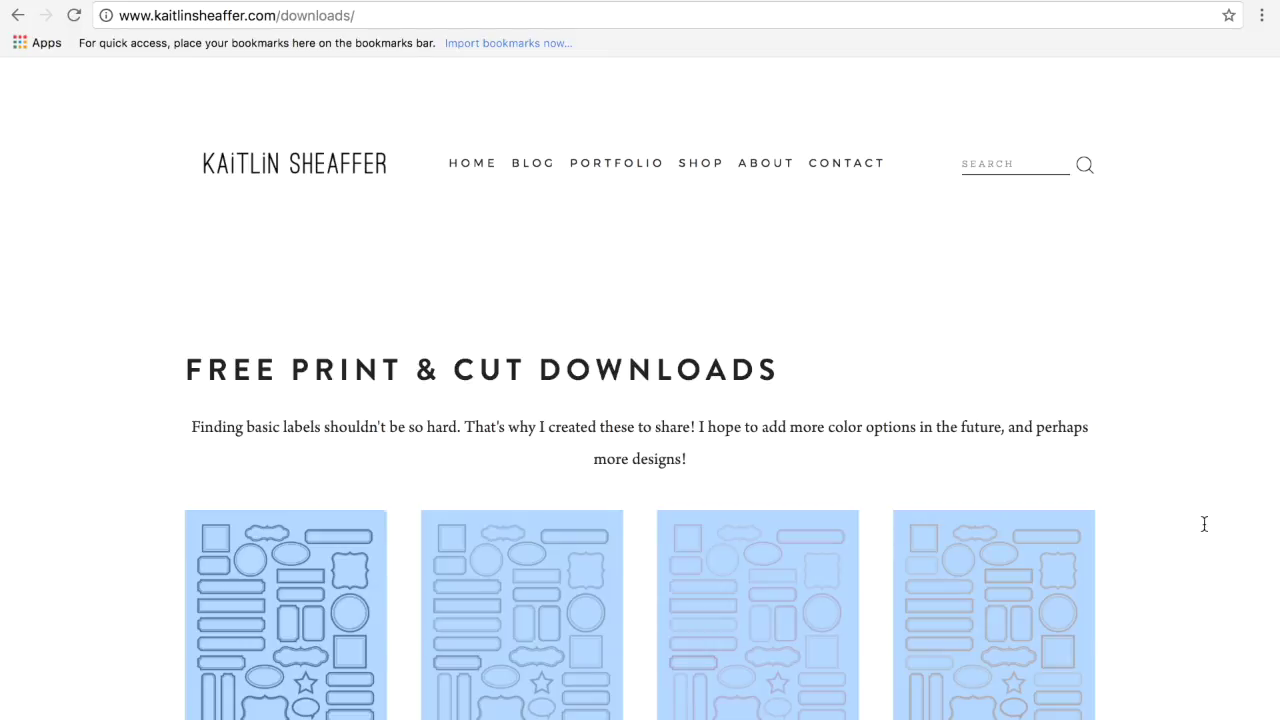
click(1189, 608)
Find the Label Series // Black print-and-cut sheet and download its zip.
scroll(1197, 586, down, 1)
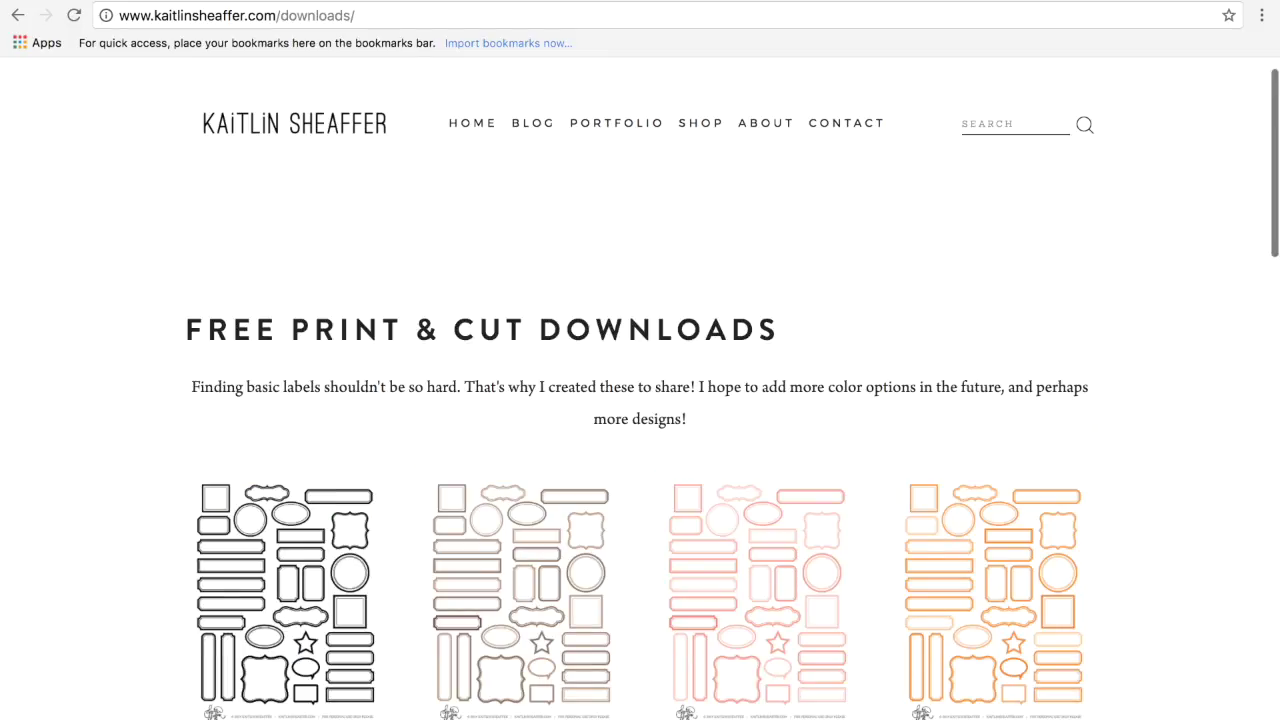
scroll(640, 400, down, 8)
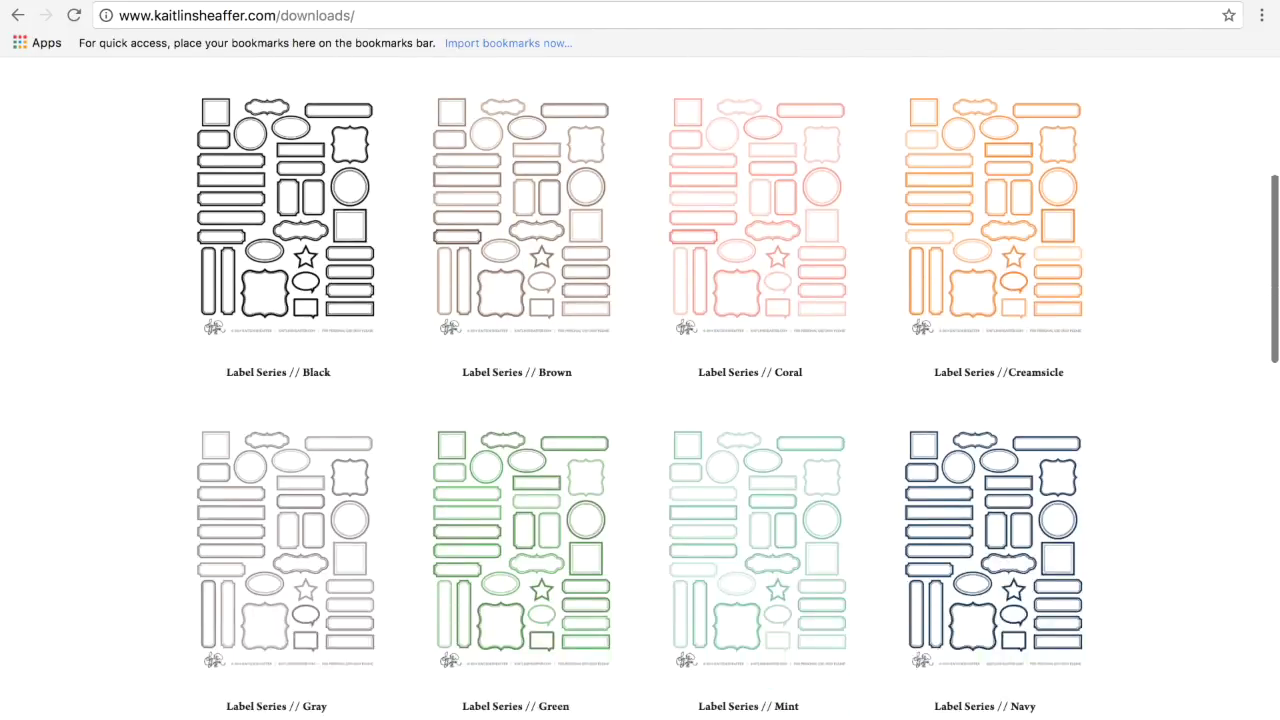
scroll(640, 400, down, 9)
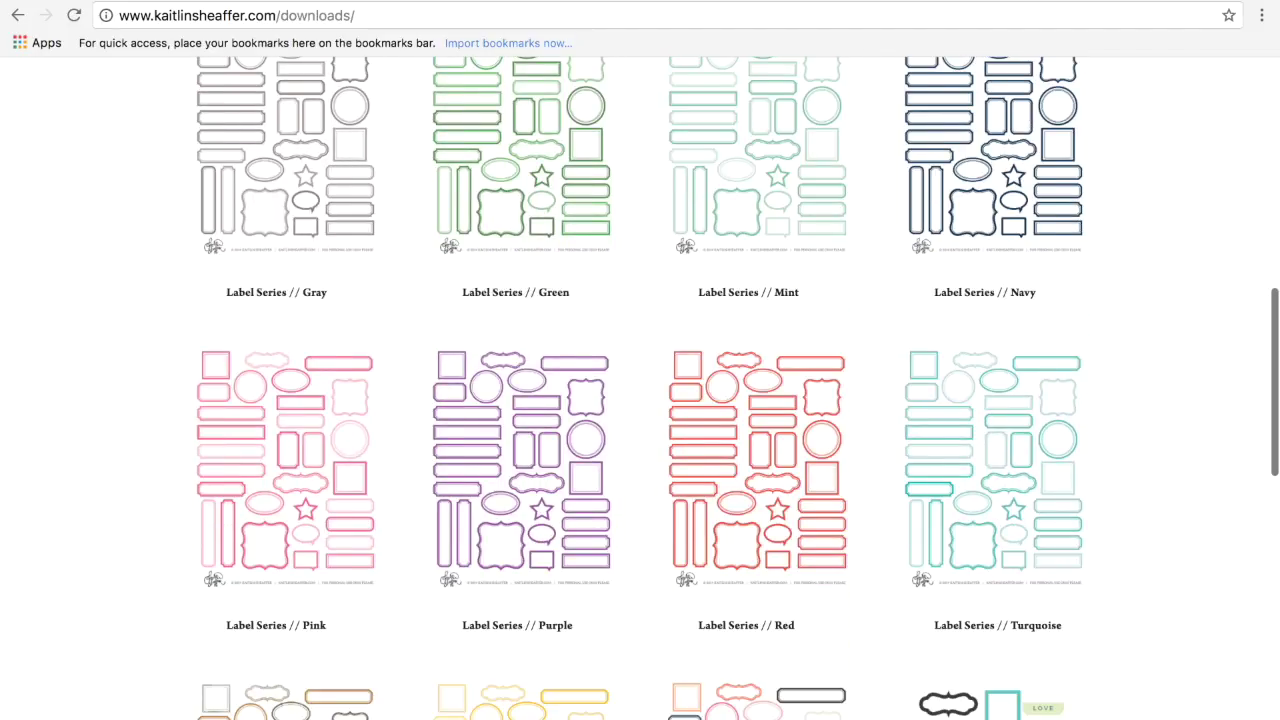
scroll(640, 400, down, 6)
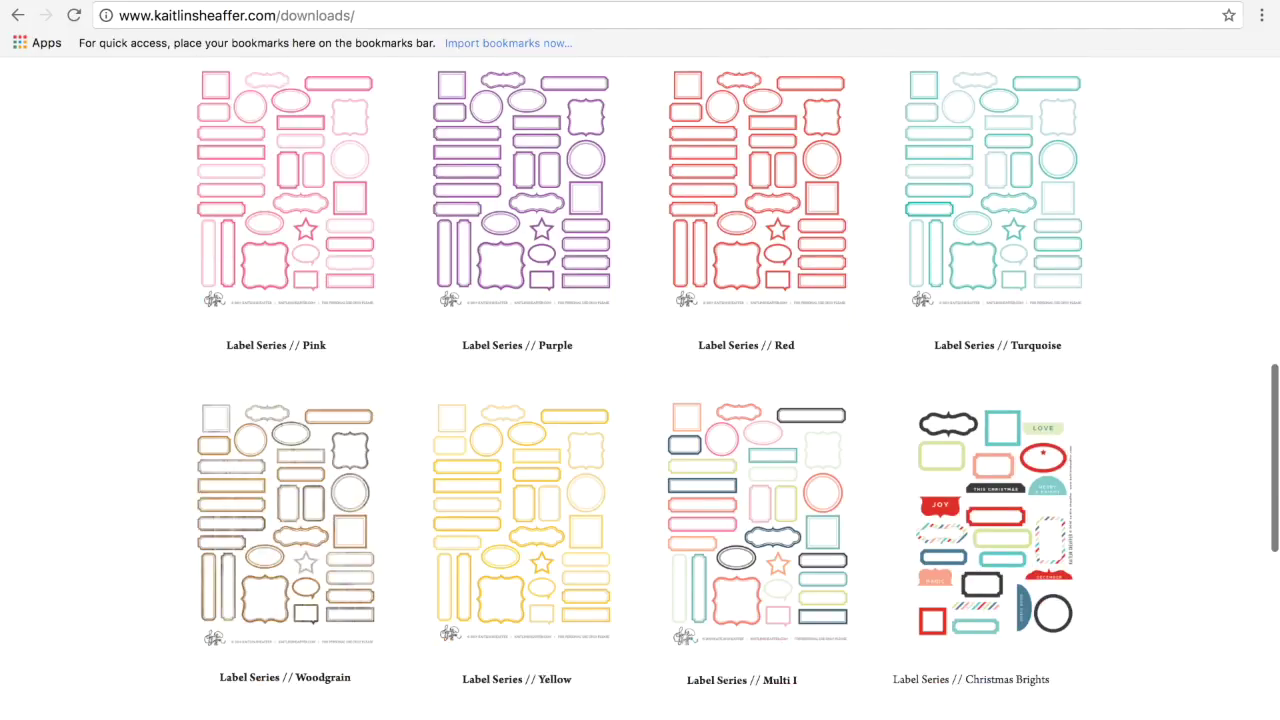
scroll(640, 400, down, 4)
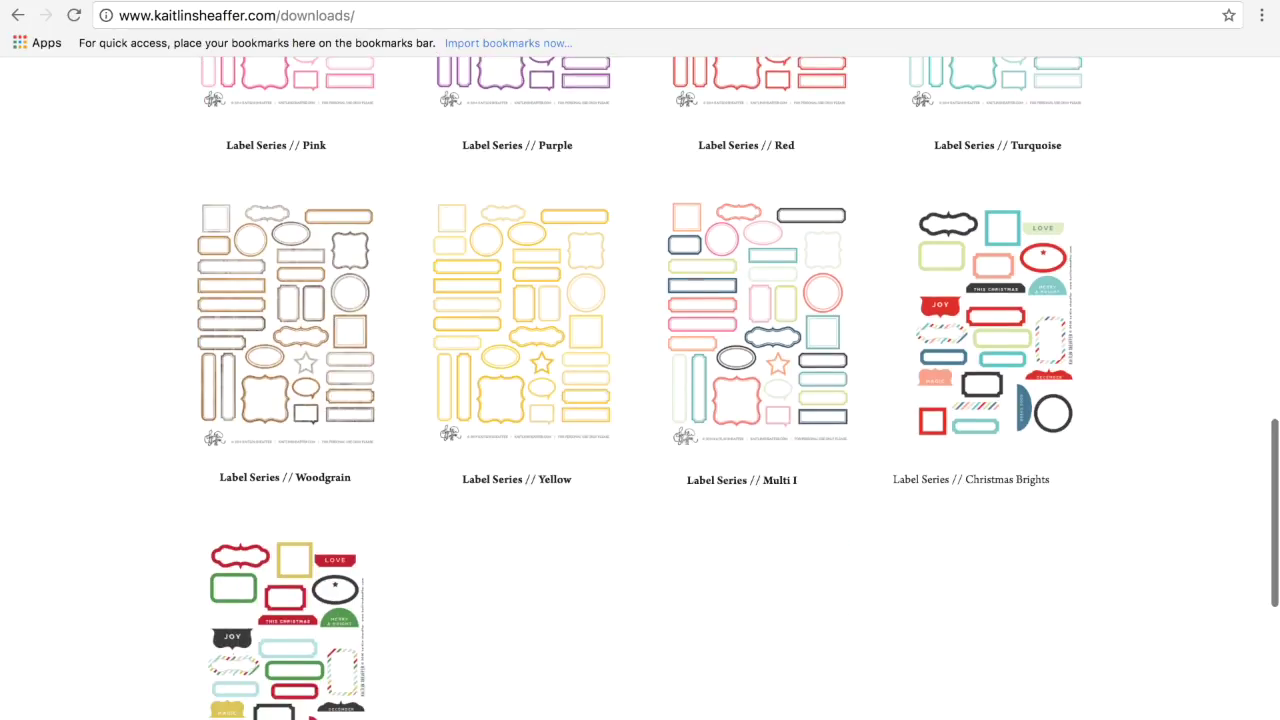
scroll(640, 400, down, 1)
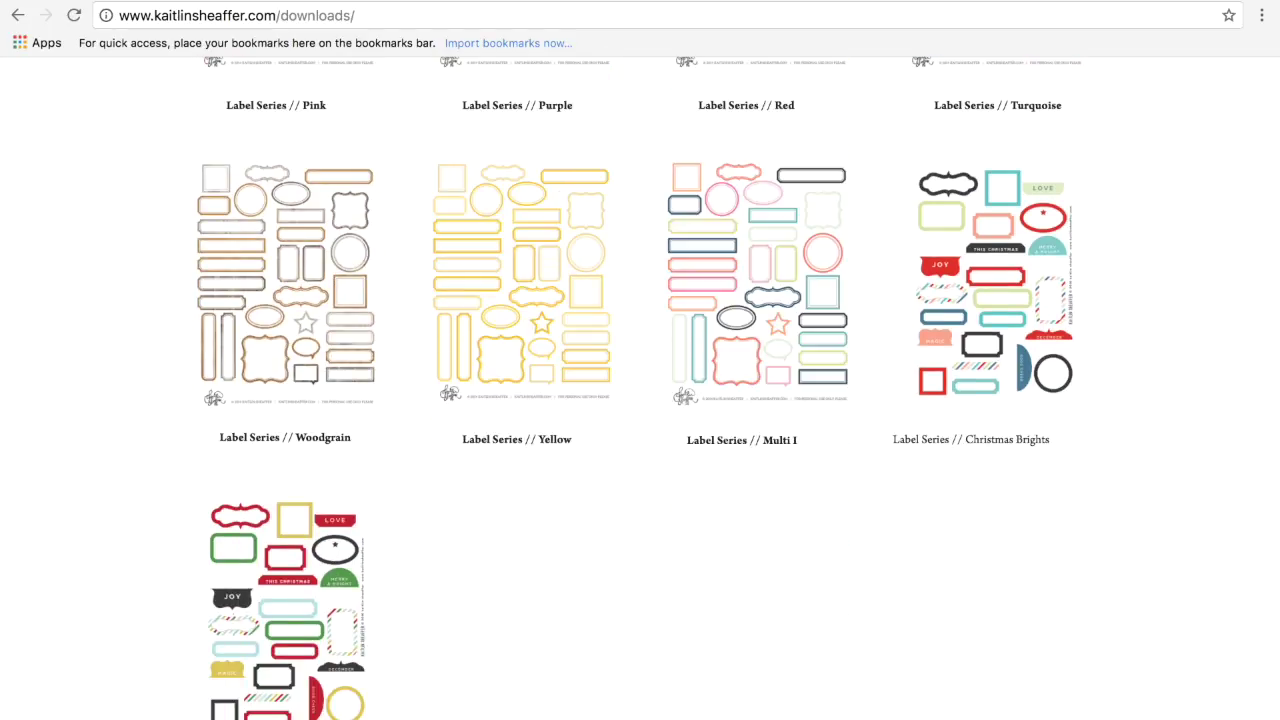
scroll(640, 400, down, 1)
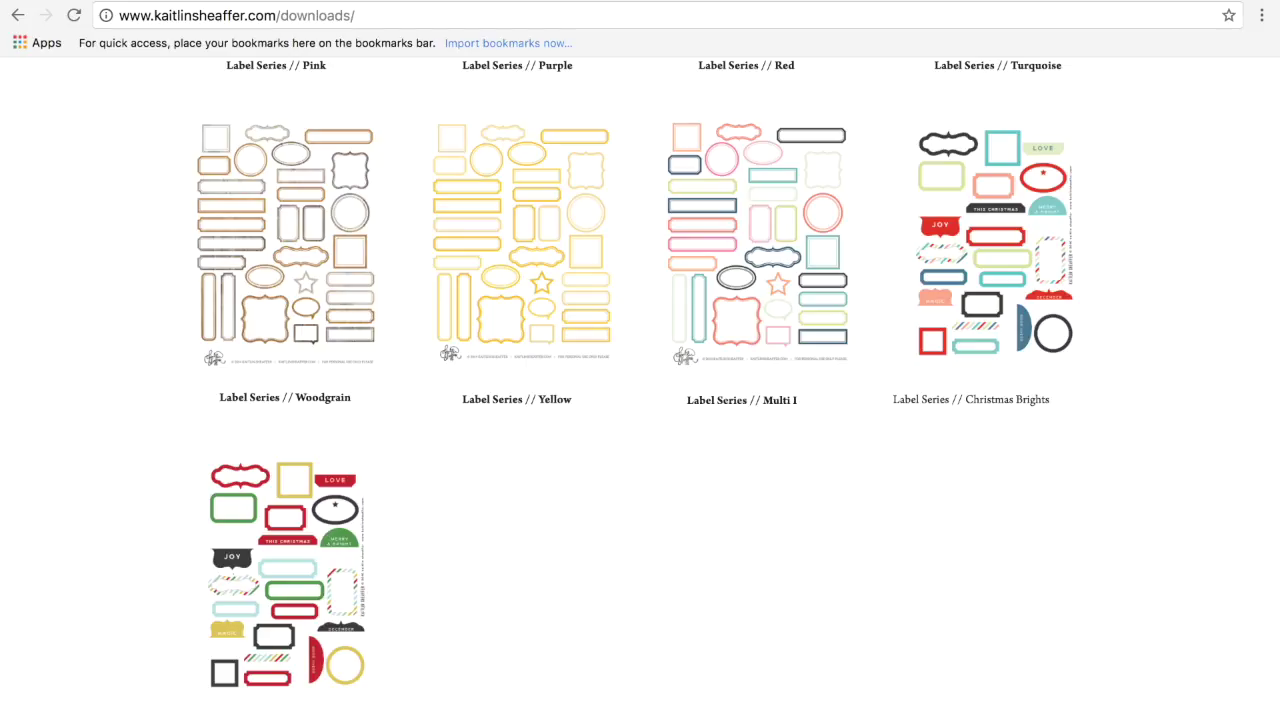
scroll(640, 400, up, 6)
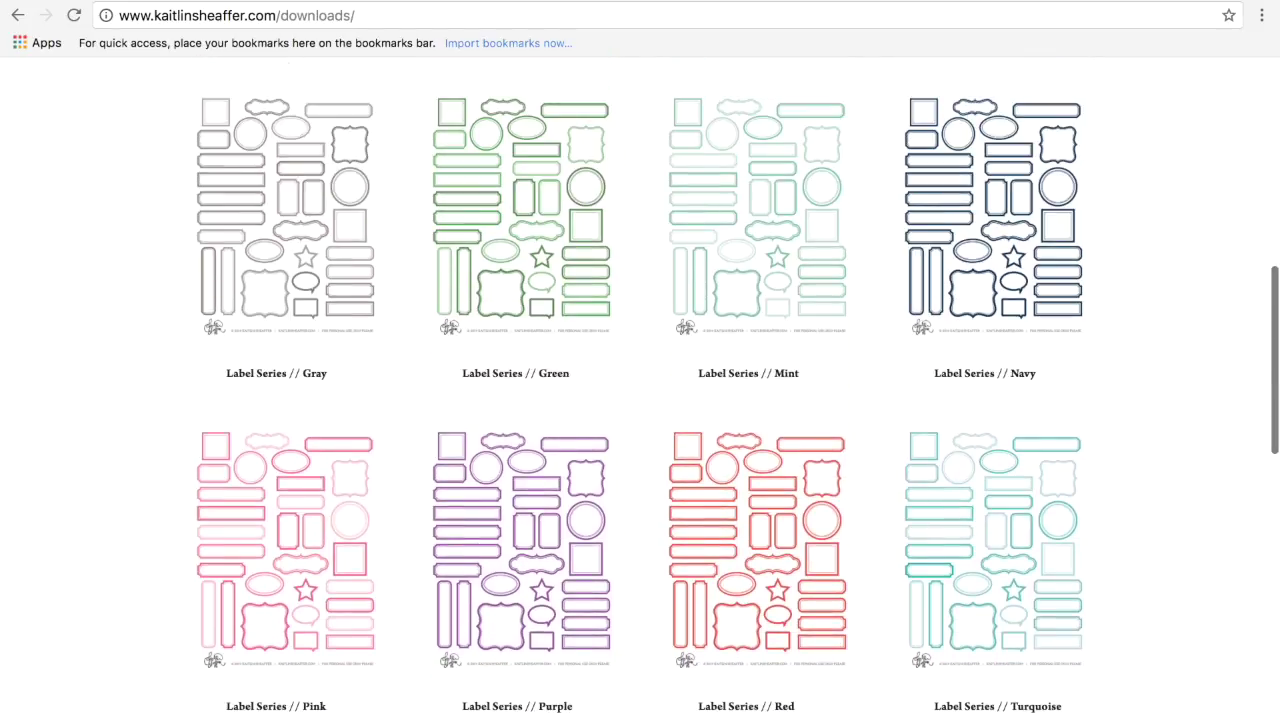
scroll(640, 400, up, 8)
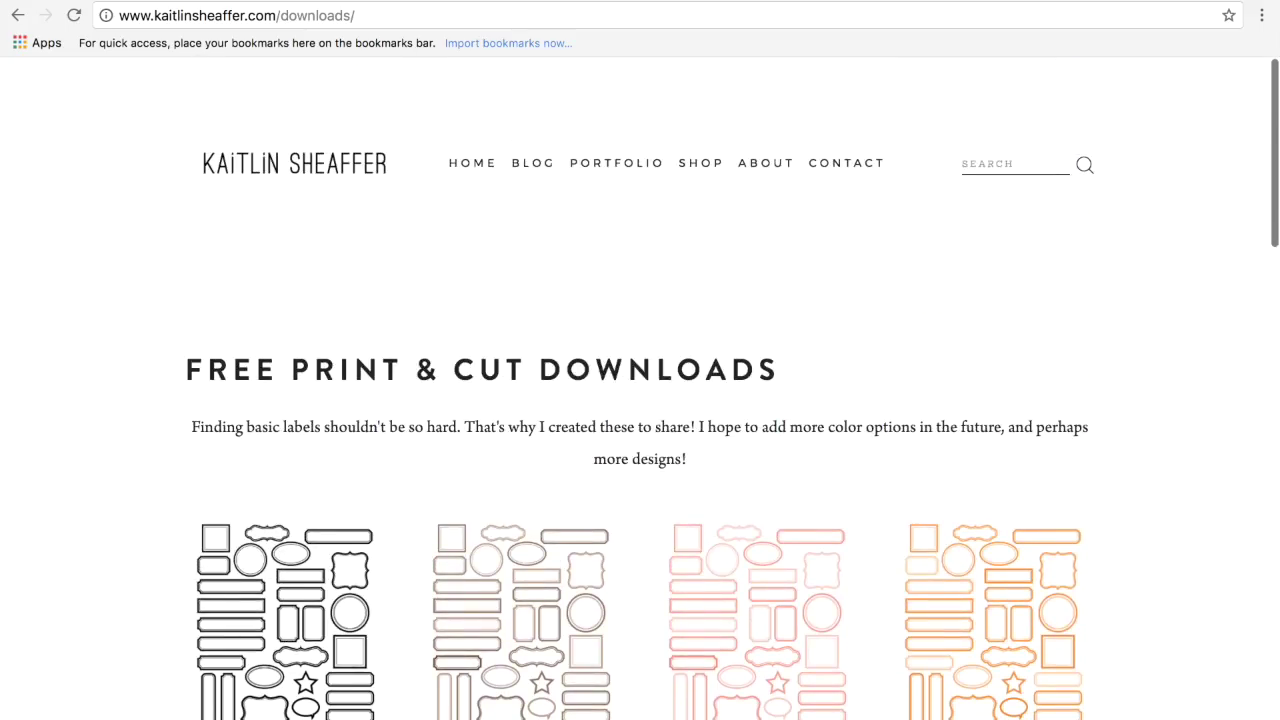
scroll(640, 400, down, 1)
scroll(640, 400, down, 1)
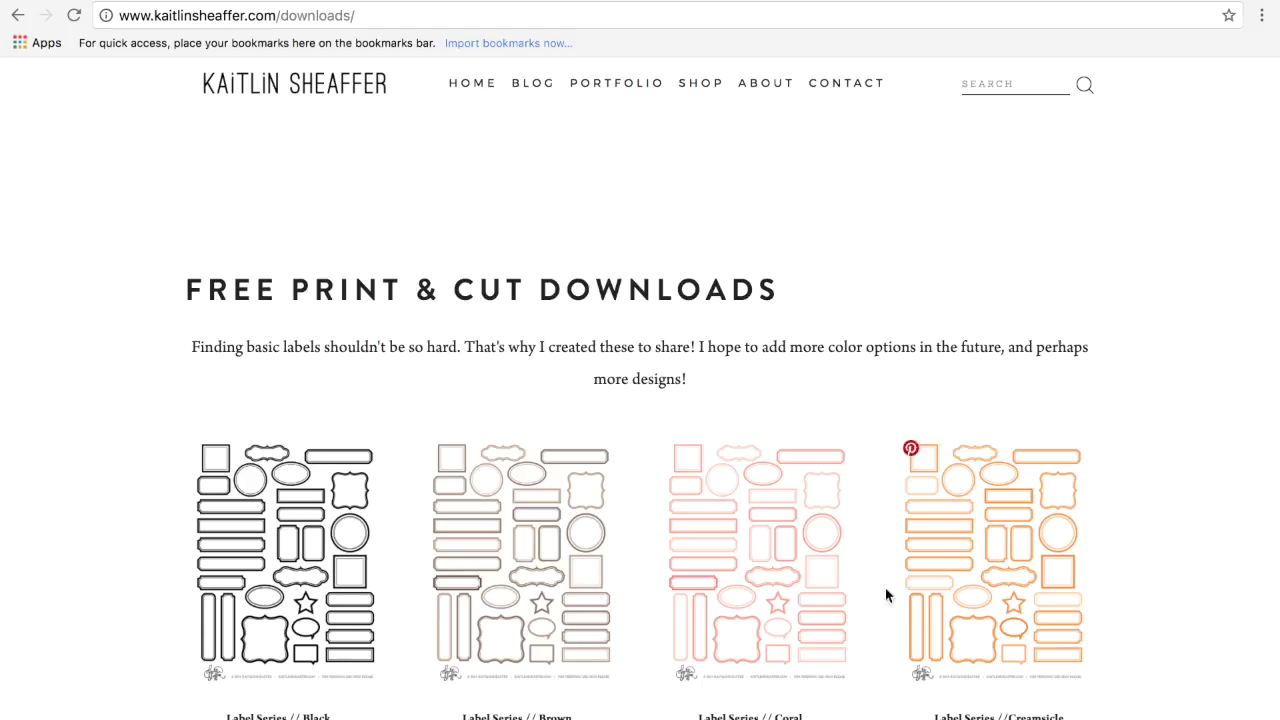
click(311, 556)
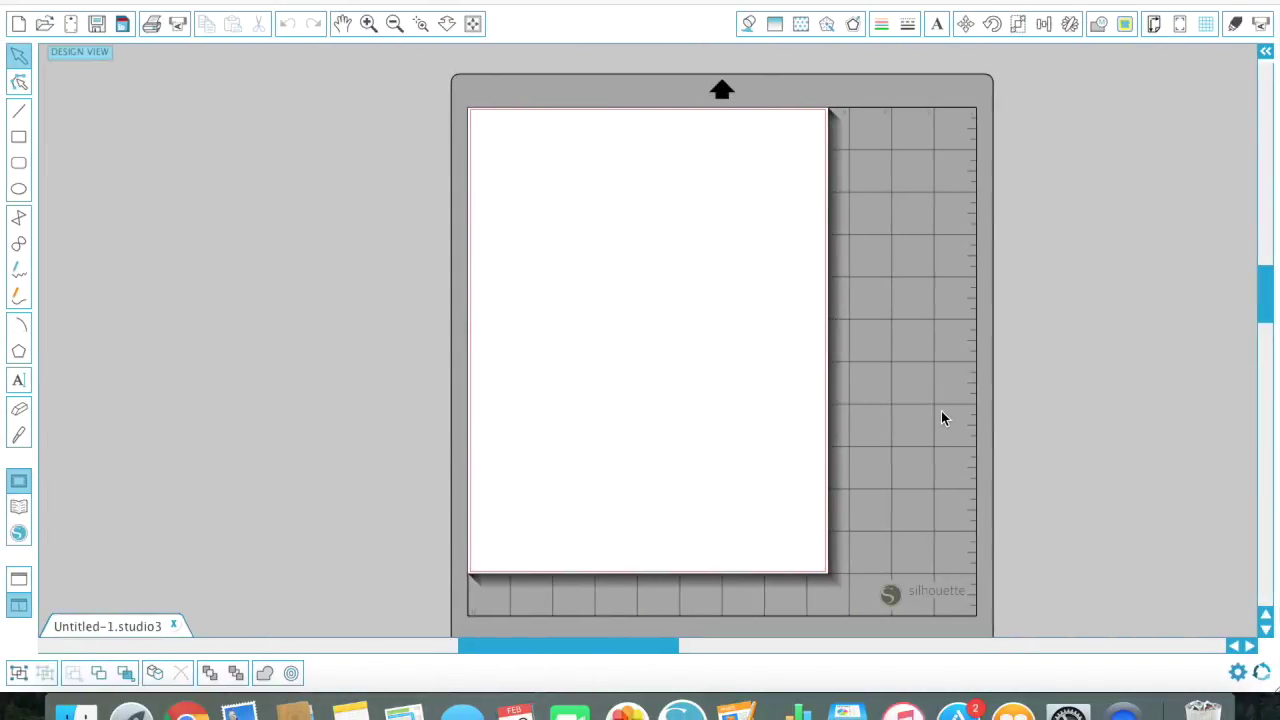
Open the black label sheet PNG from the Downloads 'KS Black Print & Cut Labels' folder.
click(43, 26)
scroll(331, 192, up, 5)
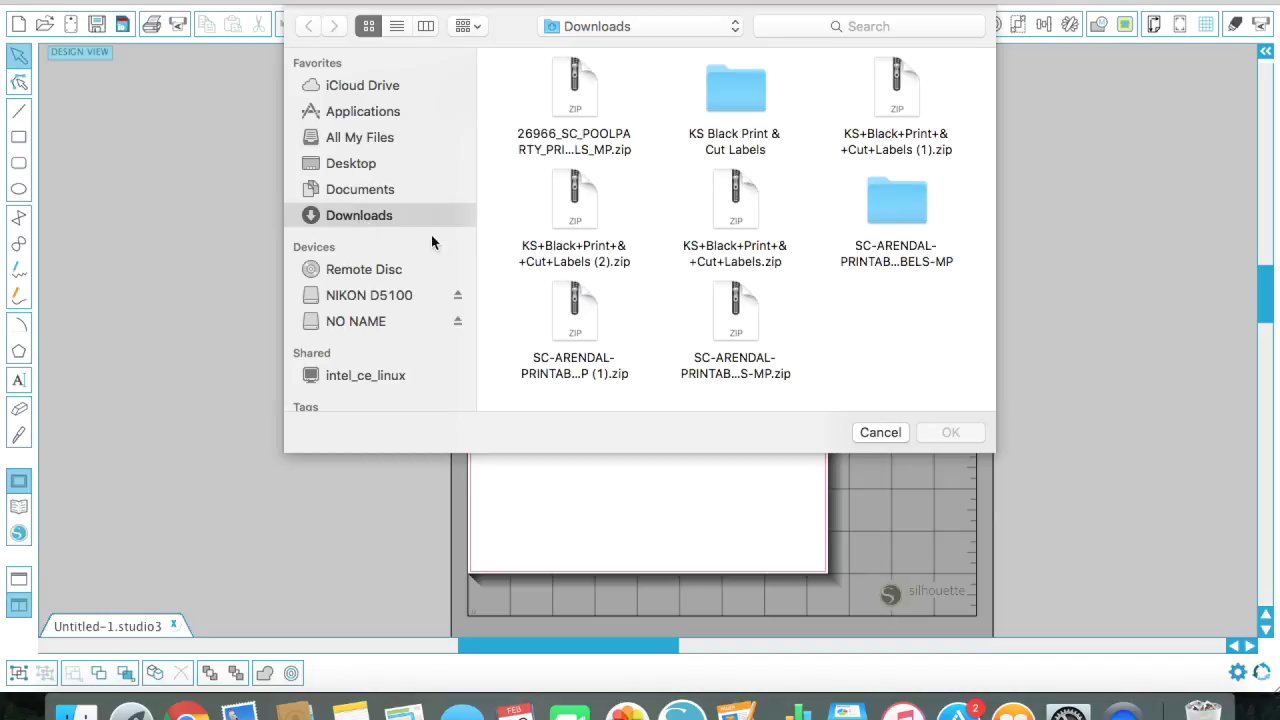
double_click(729, 90)
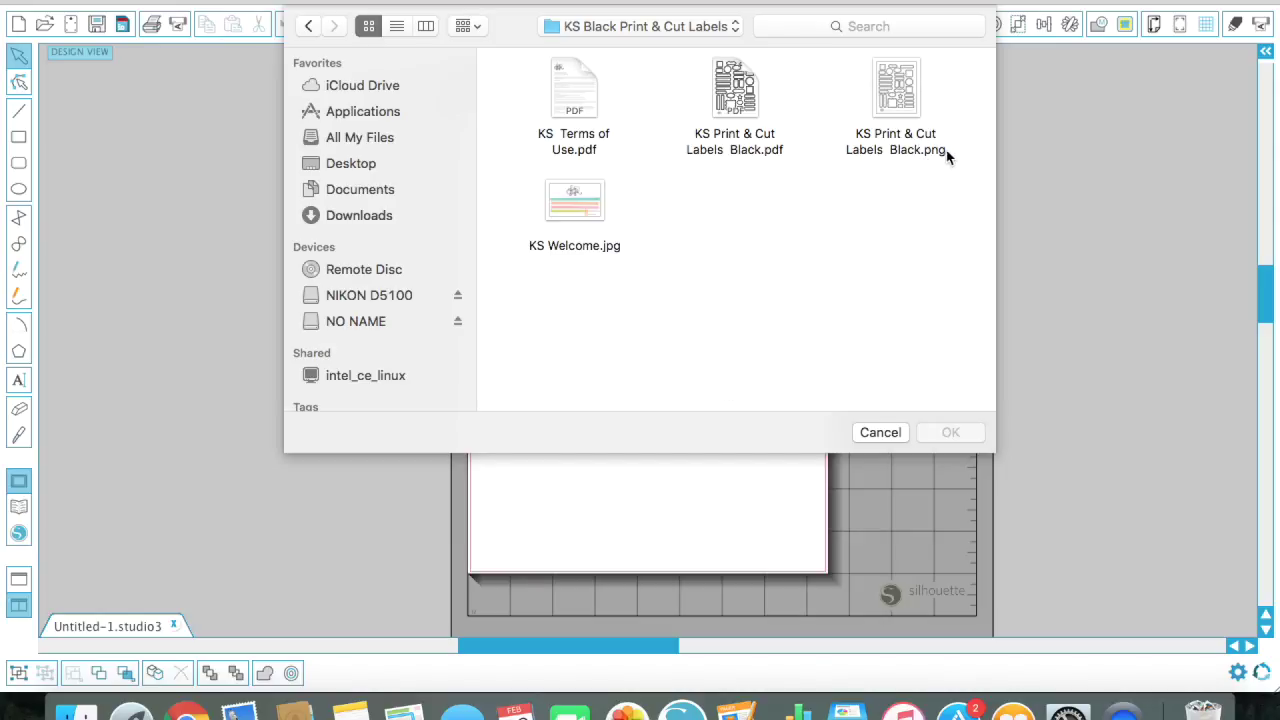
click(901, 96)
click(950, 434)
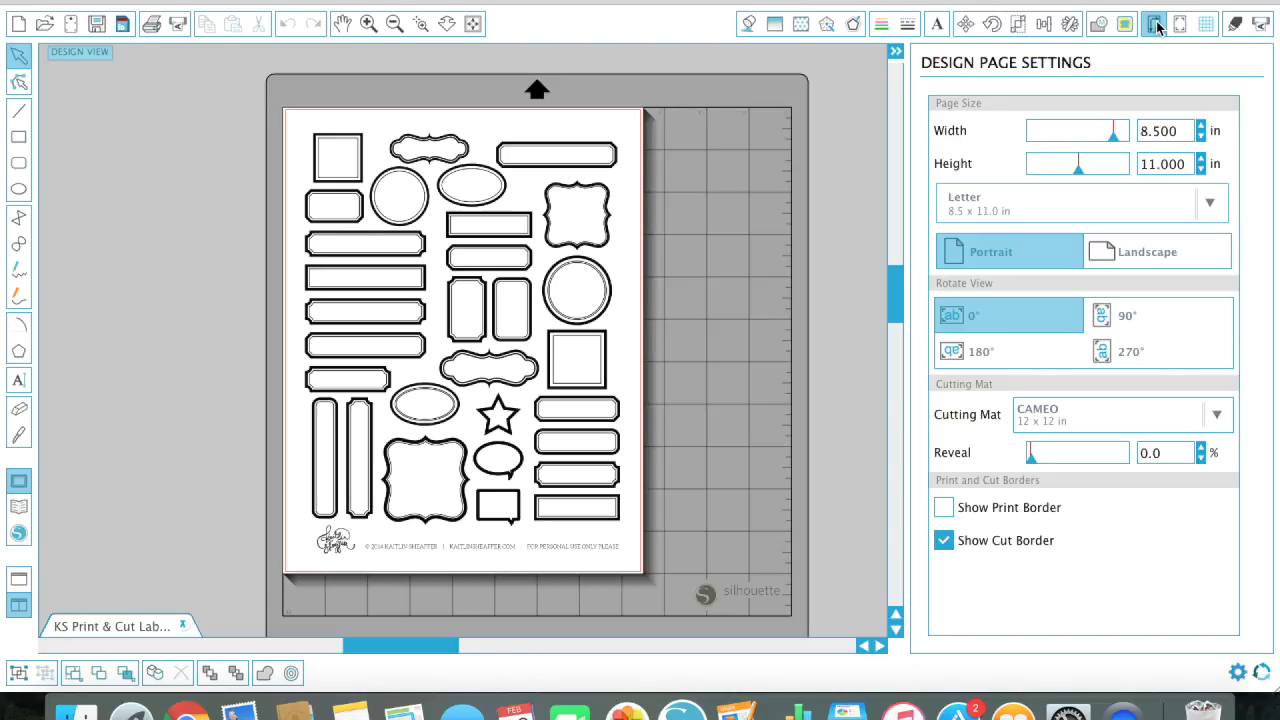
Leave the page size at Letter 8.5 × 11 in and bring up the Registration Marks settings.
click(1202, 208)
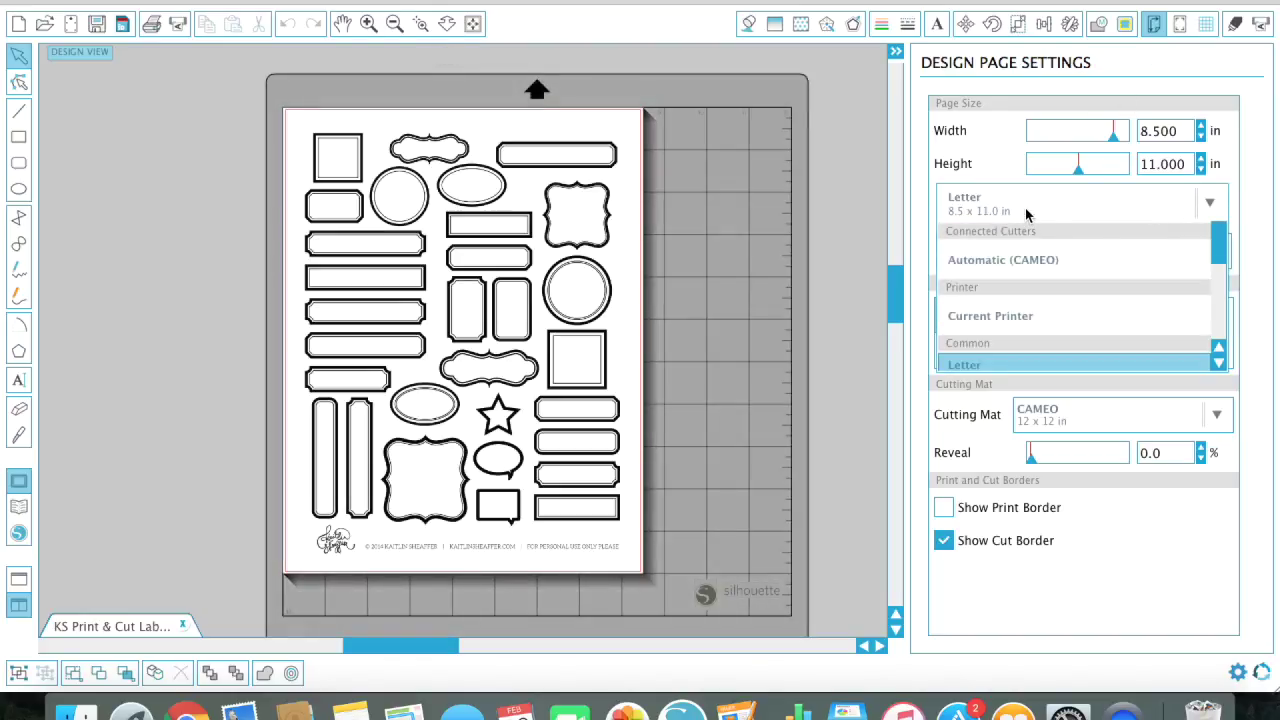
click(1004, 210)
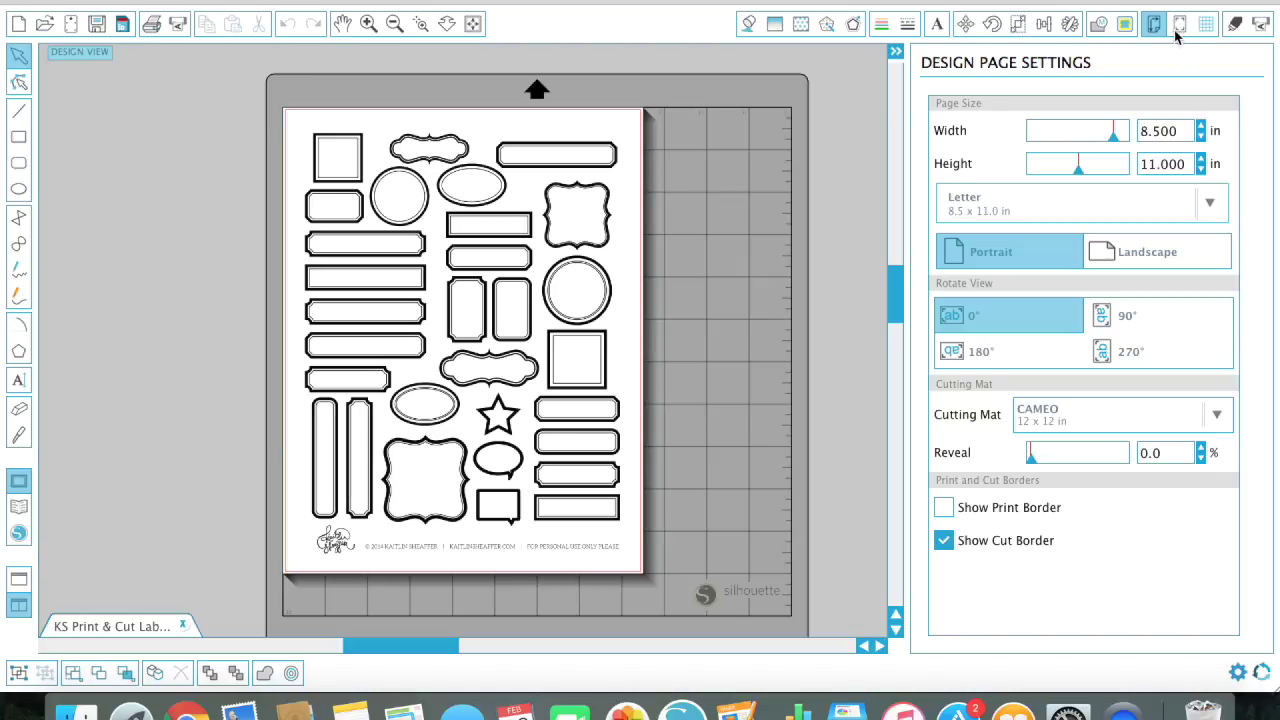
click(1180, 26)
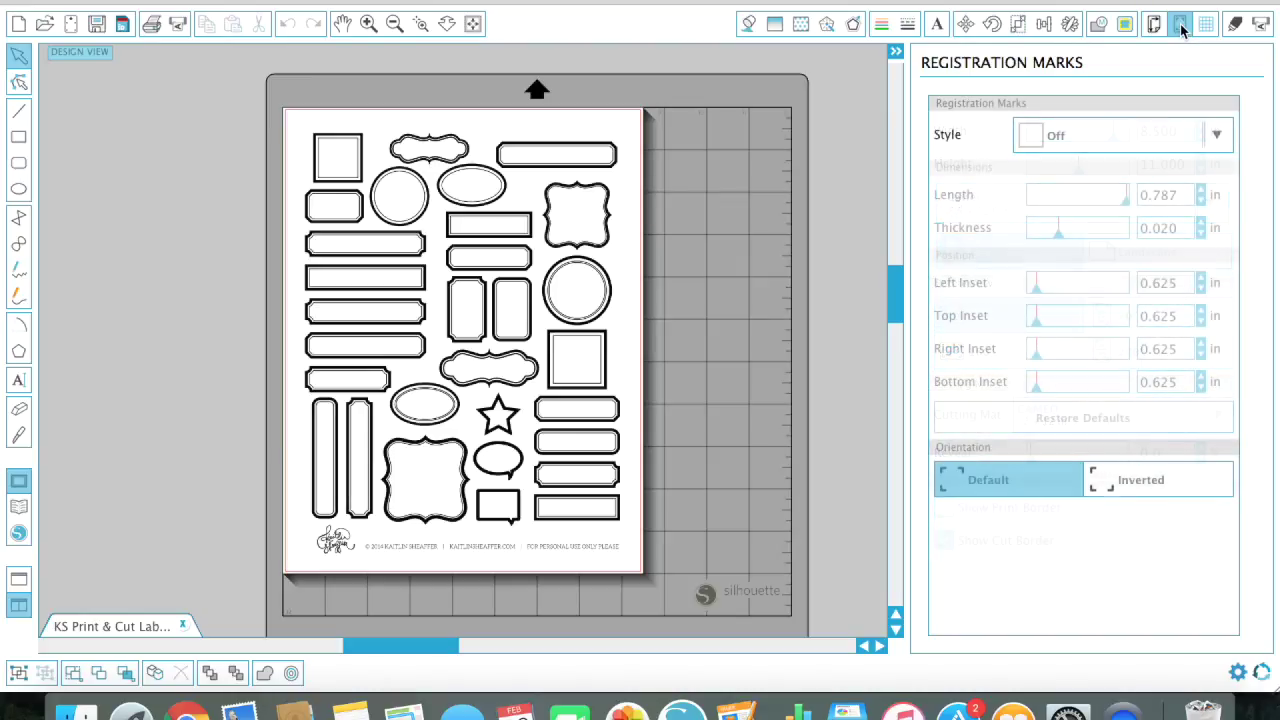
Turn on Type 1 (CAMEO, Portrait) registration marks and restore default 0.625 in insets.
click(1169, 136)
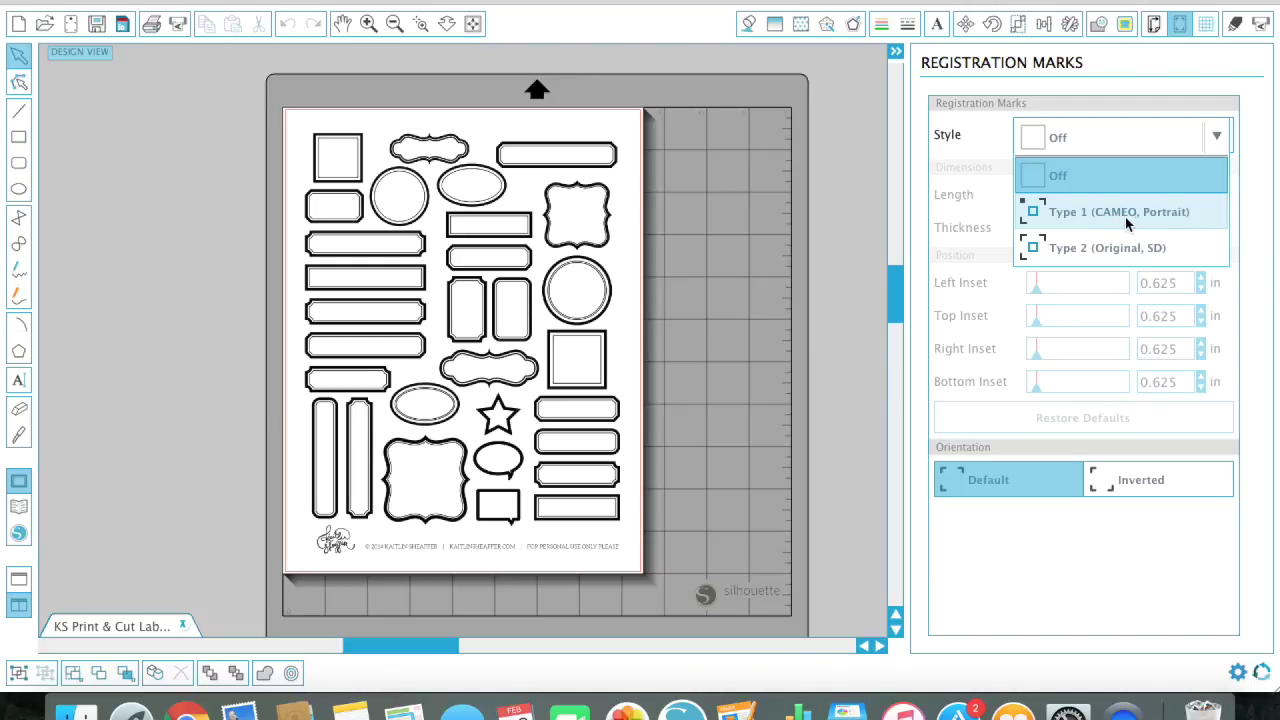
click(1191, 211)
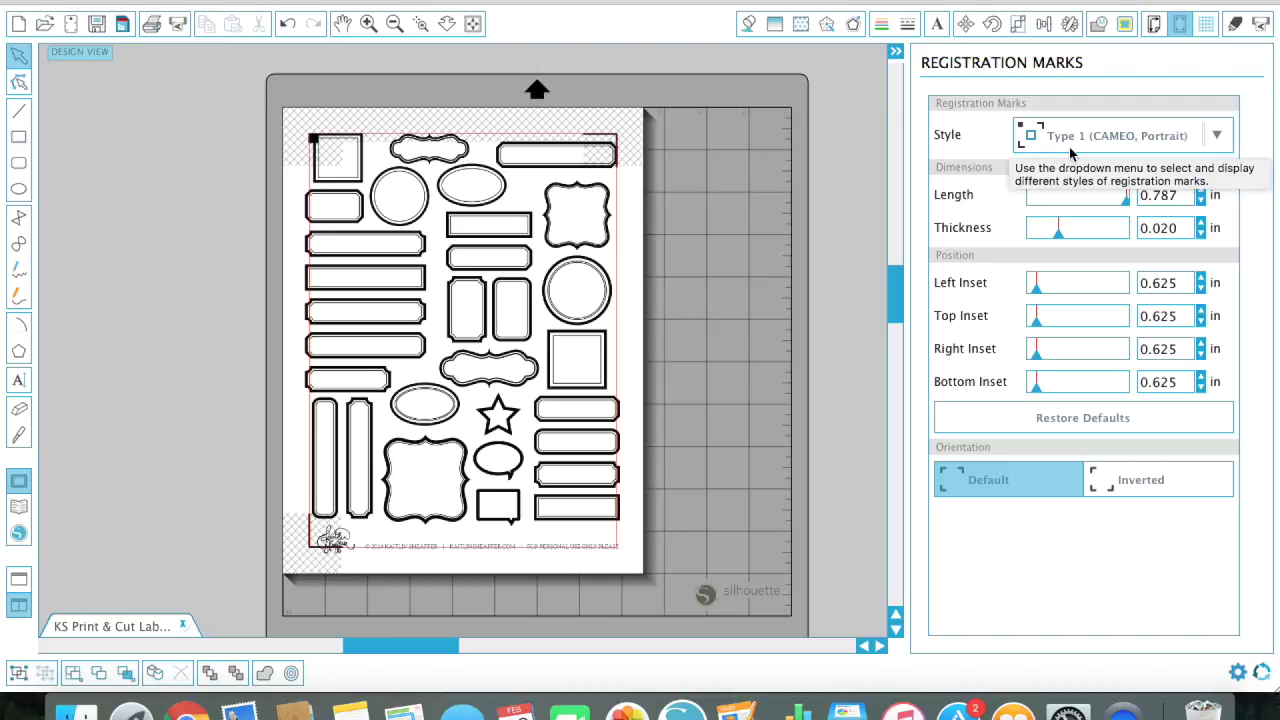
click(1080, 424)
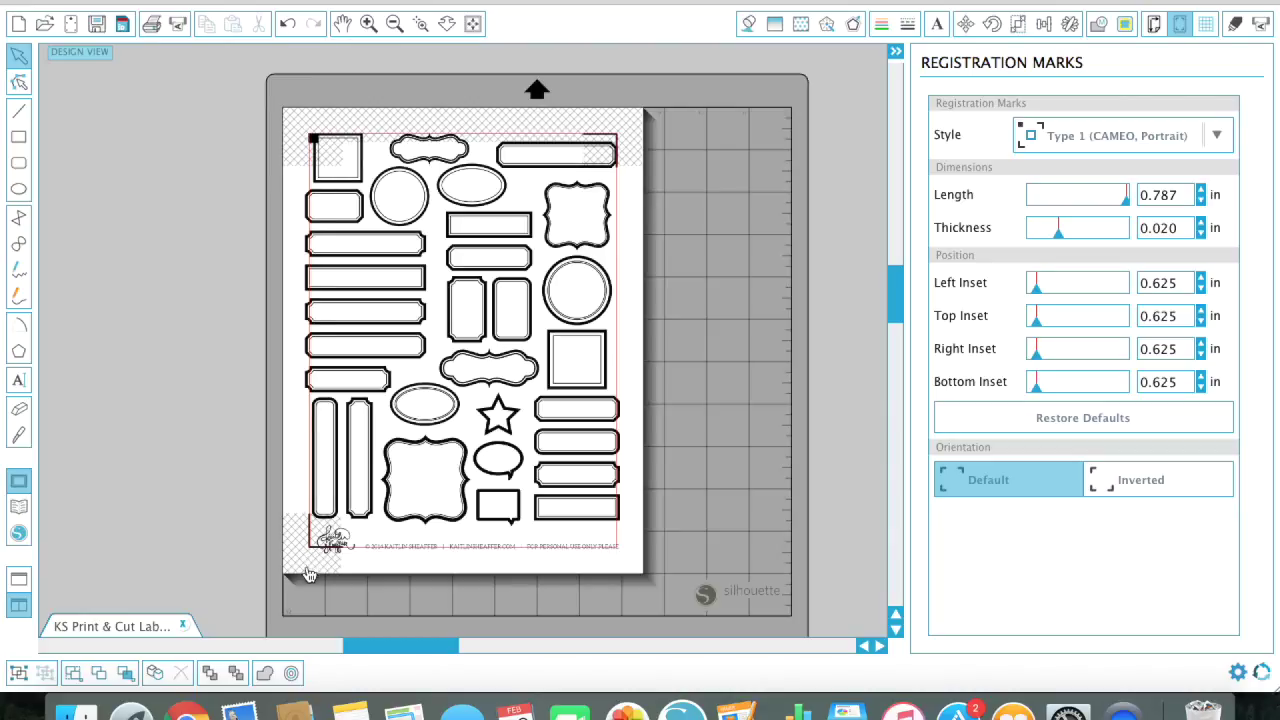
Move the label sheet artwork lower on the page.
click(484, 243)
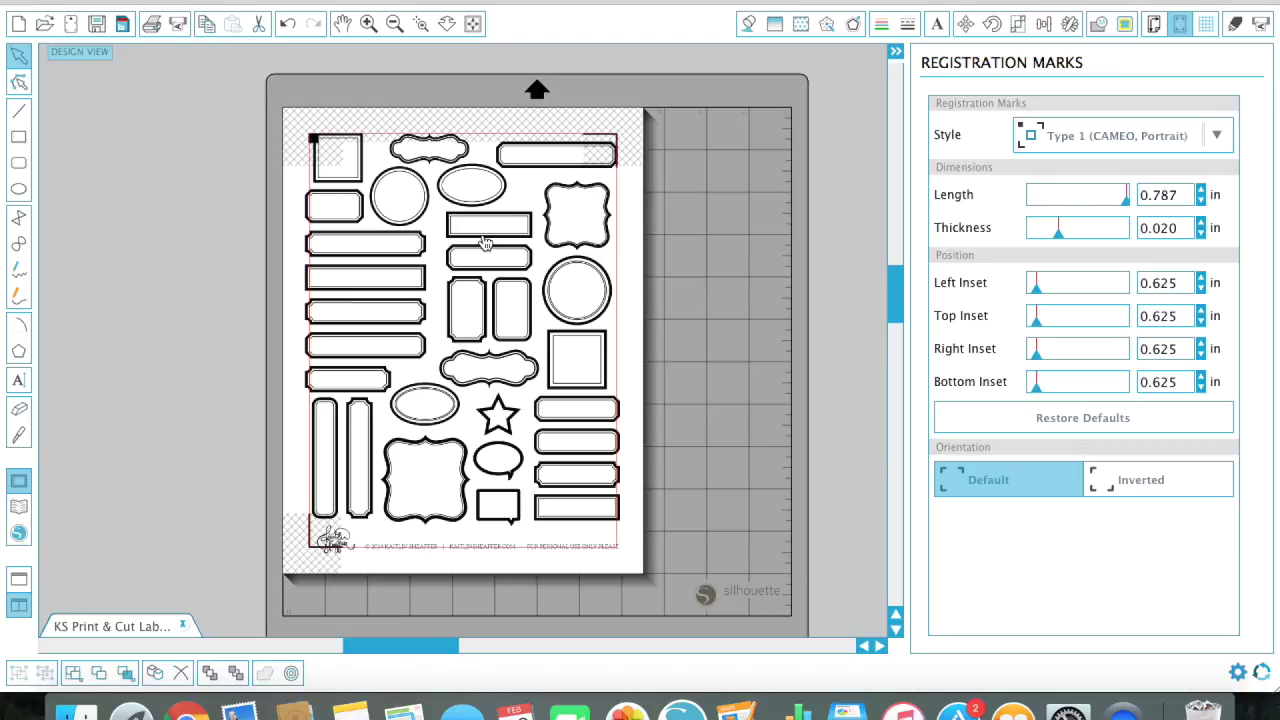
drag(484, 243, 484, 280)
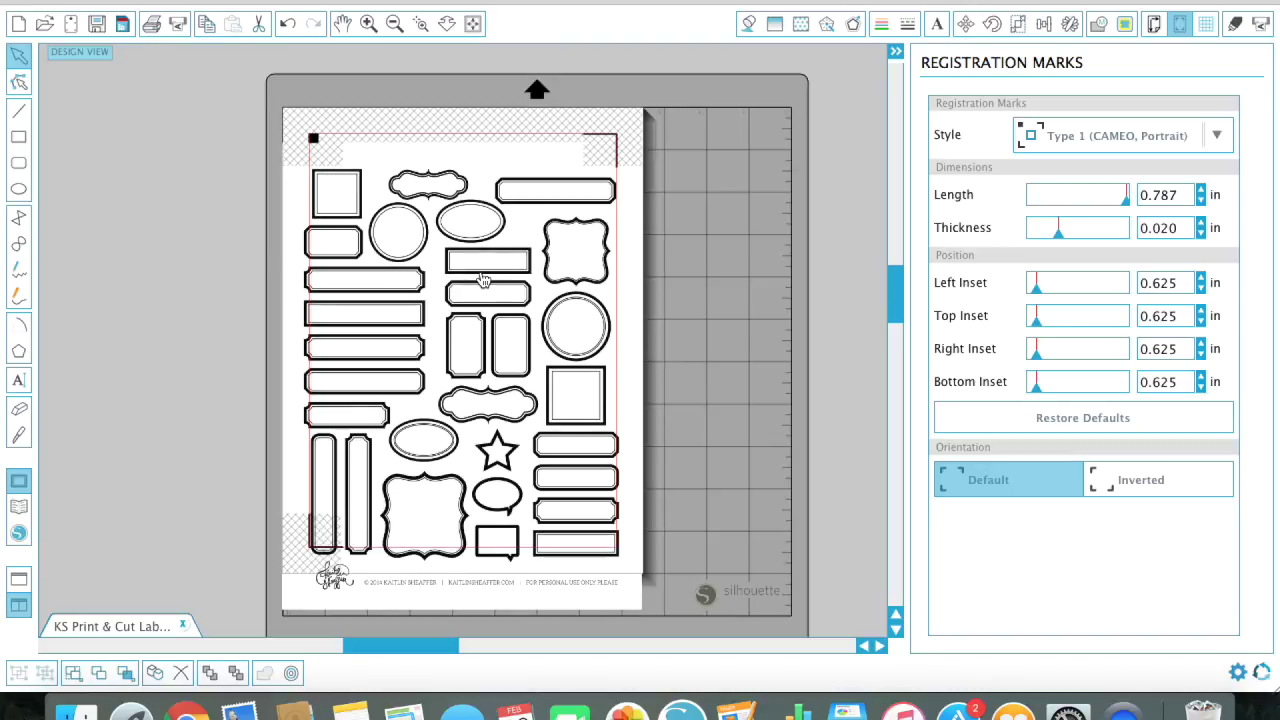
click(482, 279)
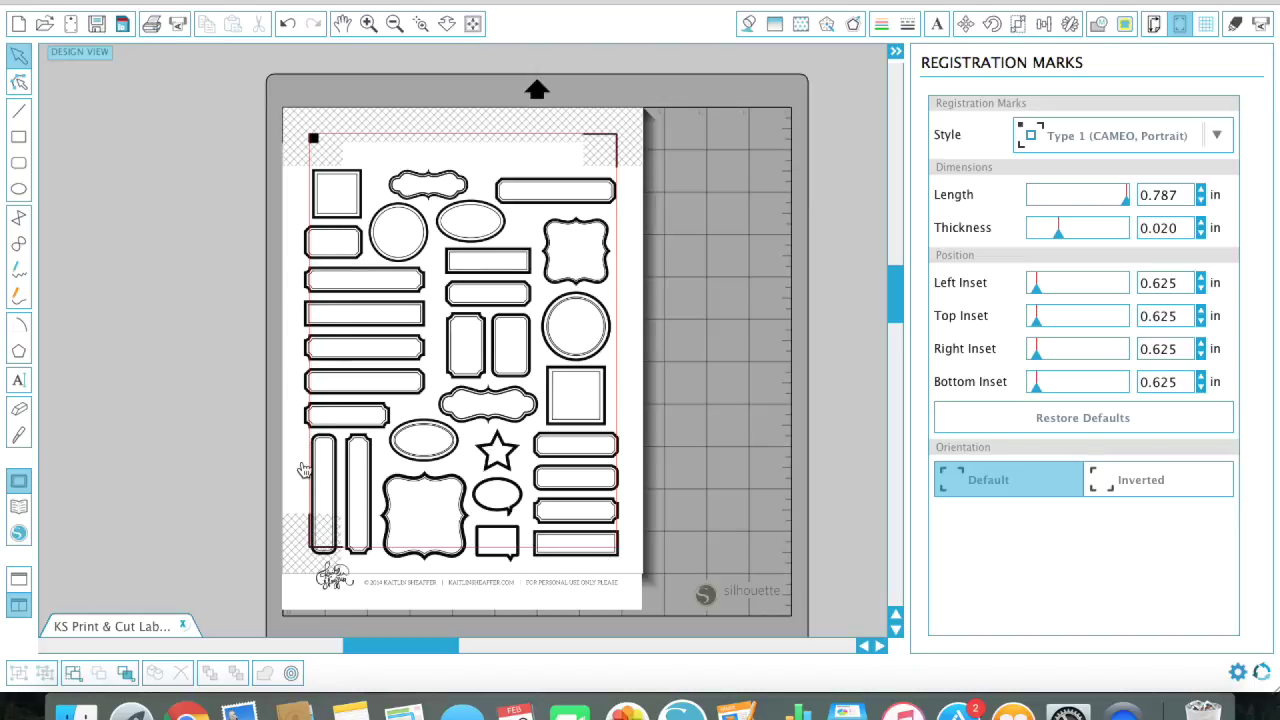
Shrink the label sheet to 8.112 × 10.498 in and nudge it inside the registration marks.
click(568, 528)
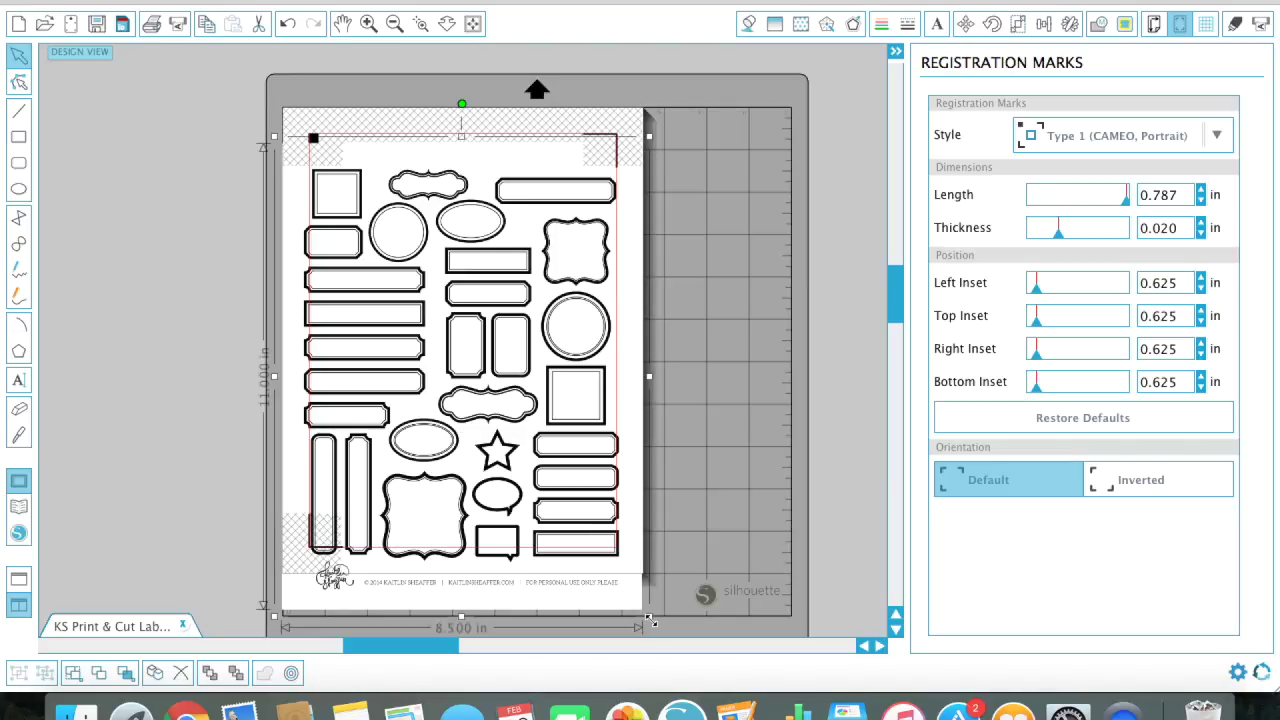
drag(650, 620, 636, 607)
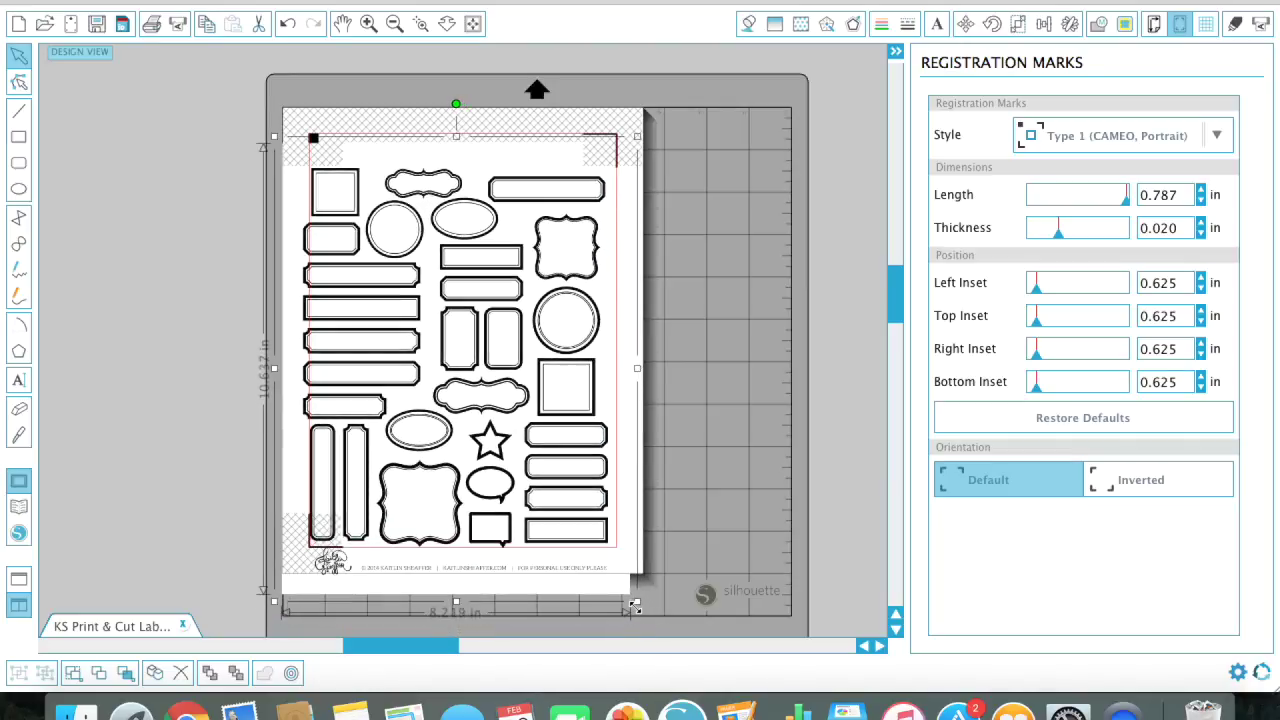
drag(531, 482, 536, 480)
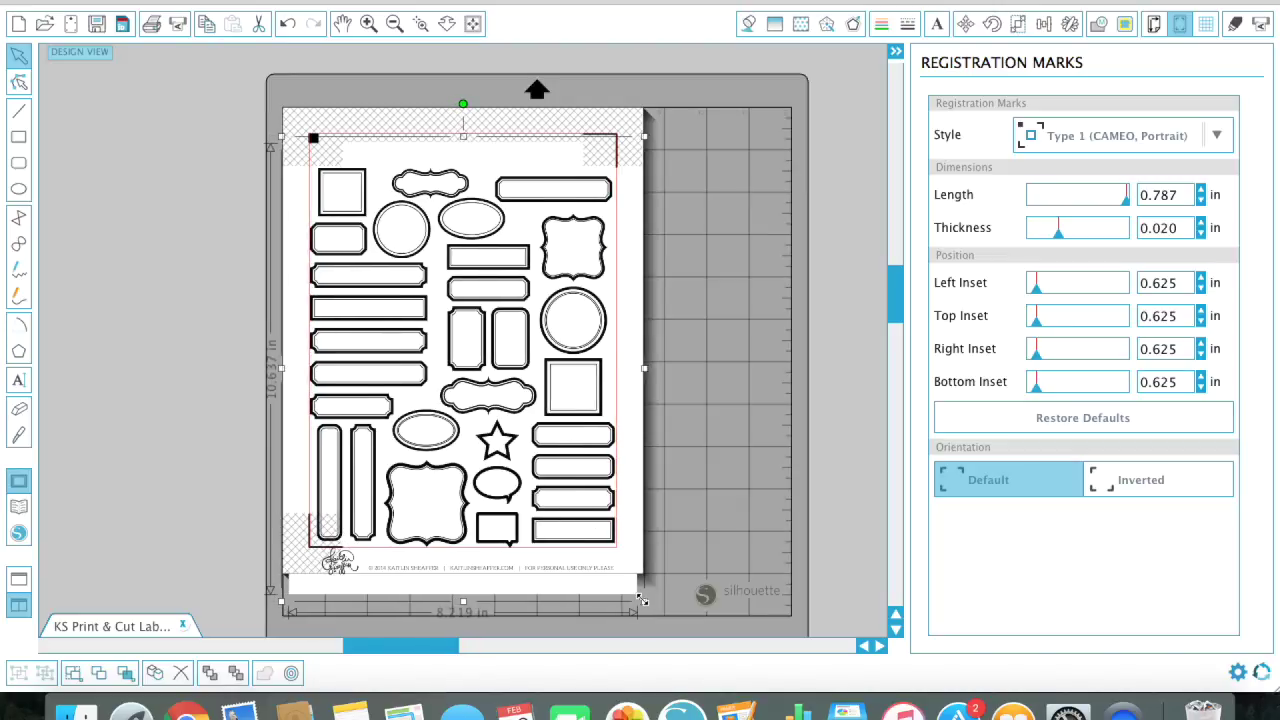
drag(644, 599, 640, 595)
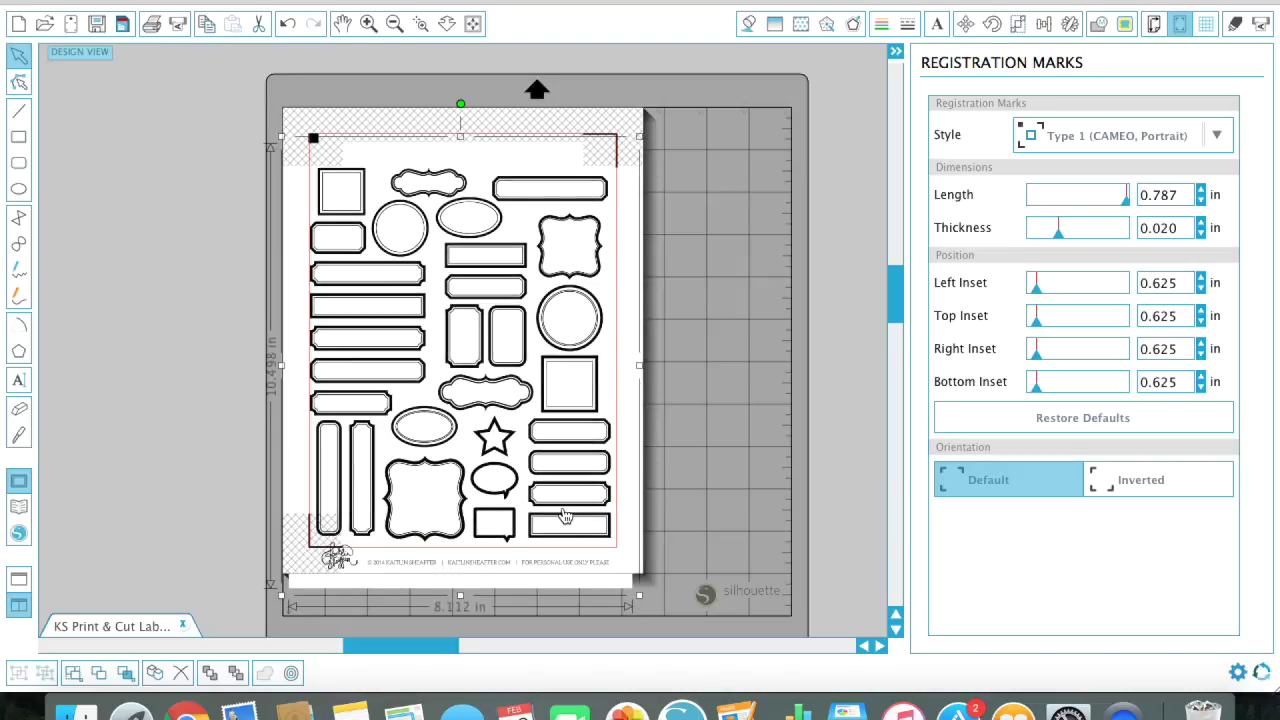
drag(565, 515, 567, 517)
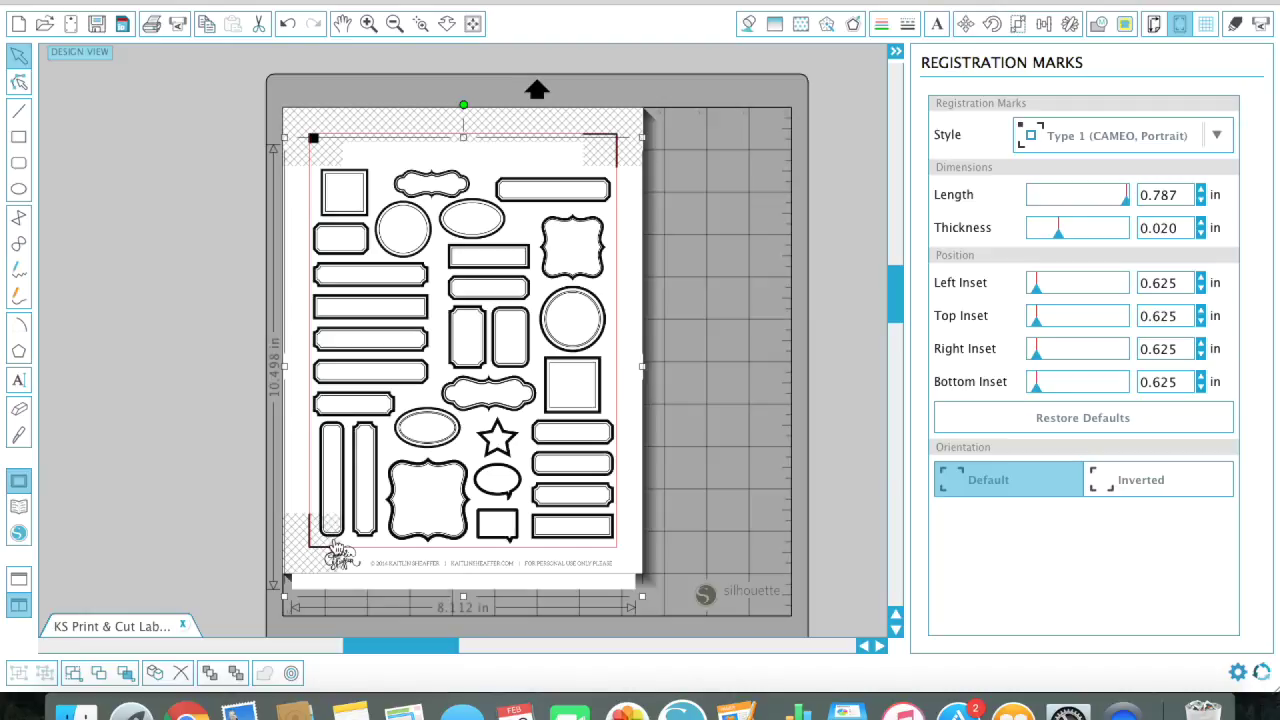
Erase the footer text and logo strip along the sheet's bottom with the large square eraser.
click(20, 411)
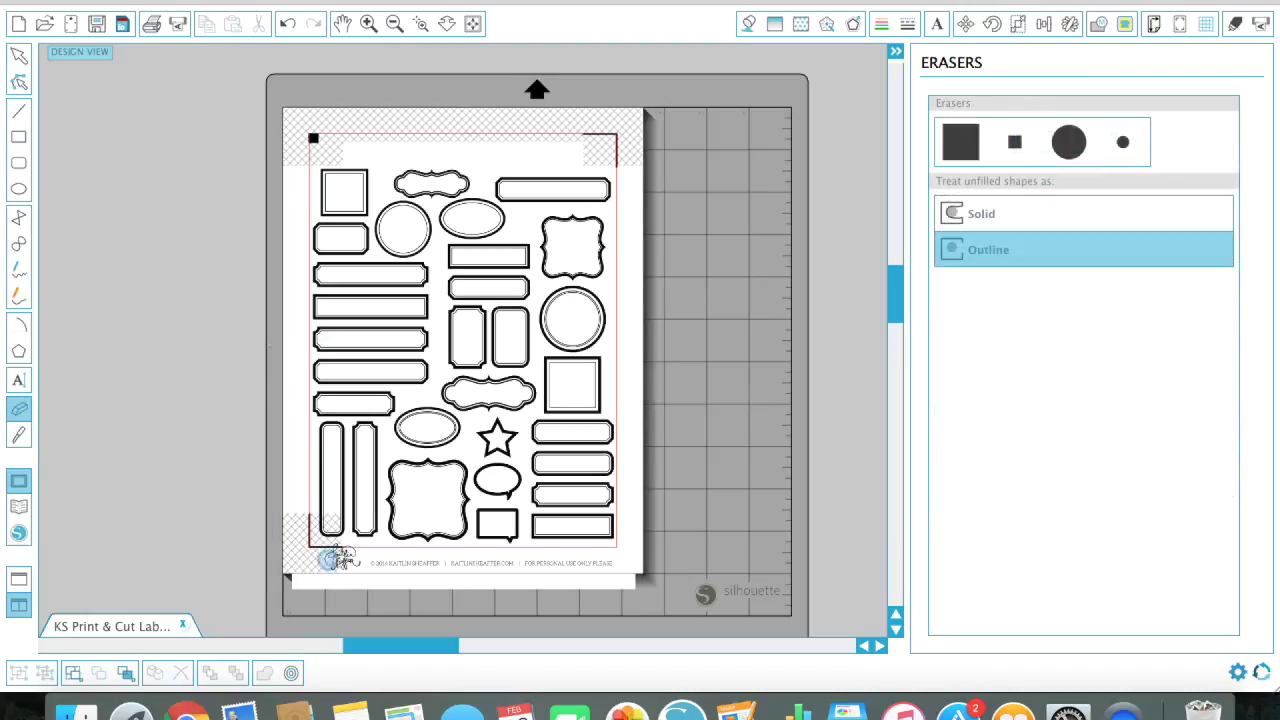
click(968, 148)
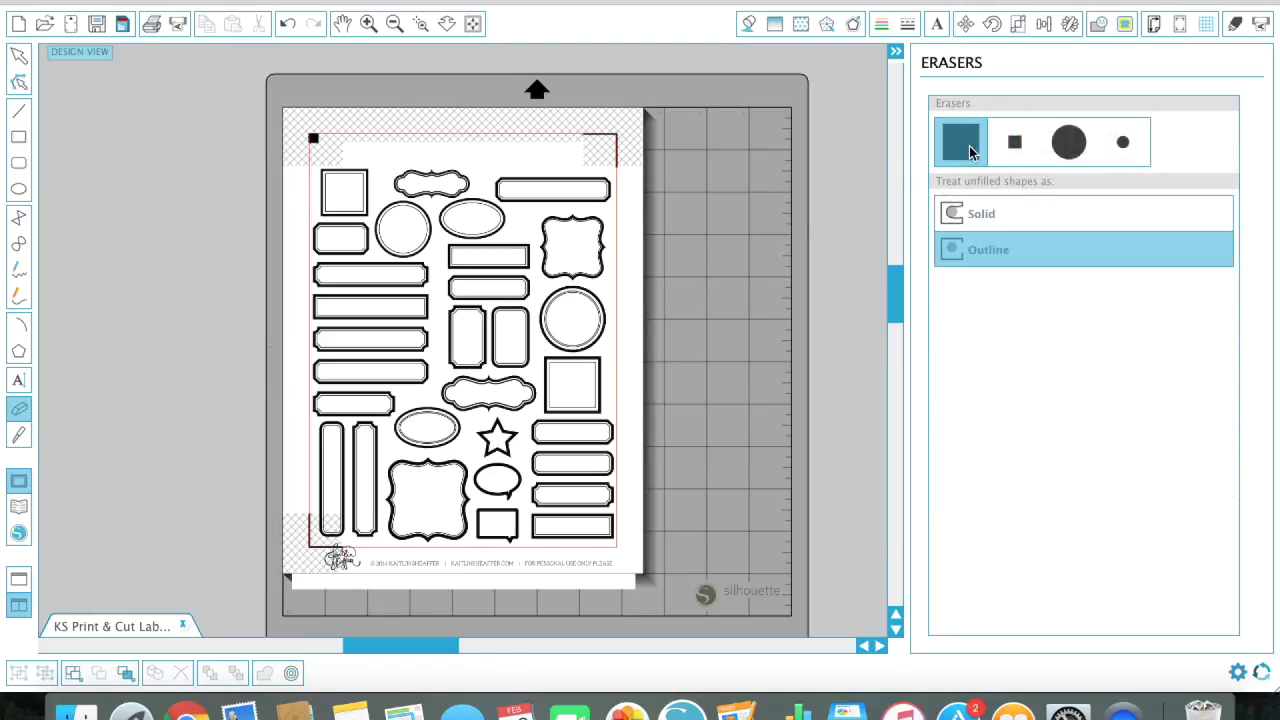
mouse_move(300, 583)
mouse_down()
mouse_move(643, 579)
mouse_move(426, 567)
mouse_move(360, 585)
mouse_move(352, 577)
mouse_move(379, 574)
mouse_move(324, 564)
mouse_move(328, 440)
mouse_up()
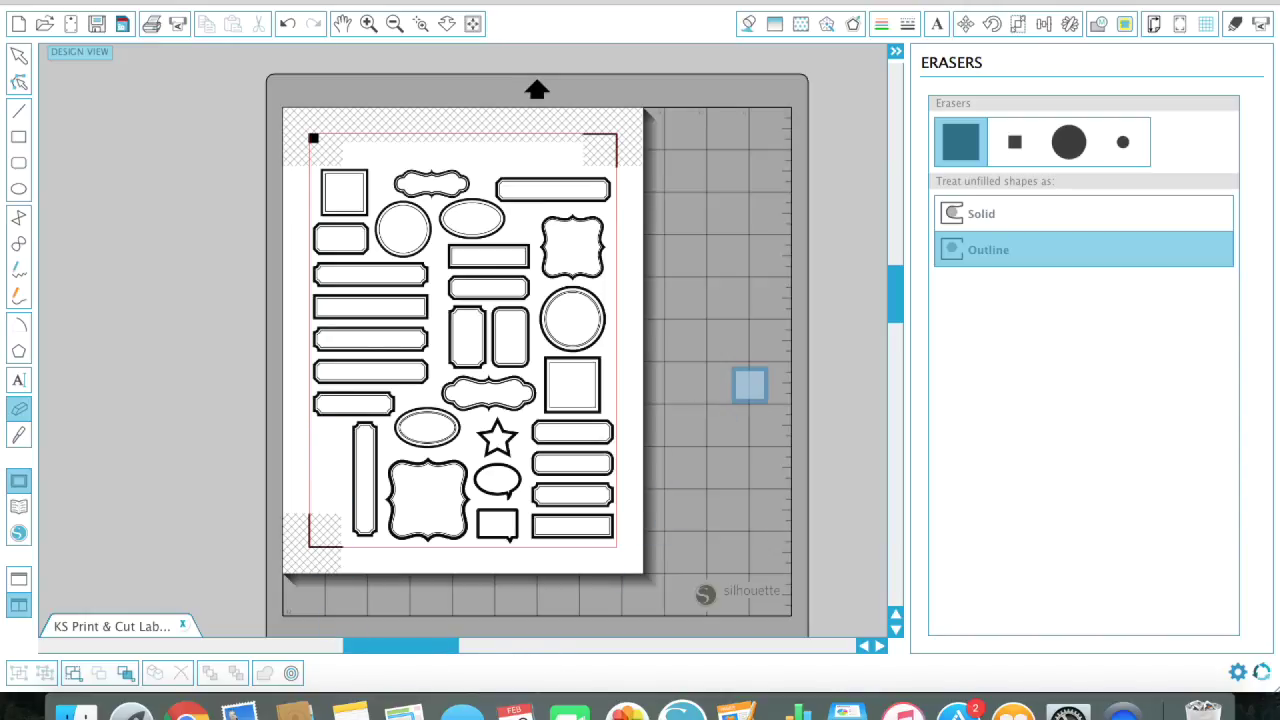
click(18, 56)
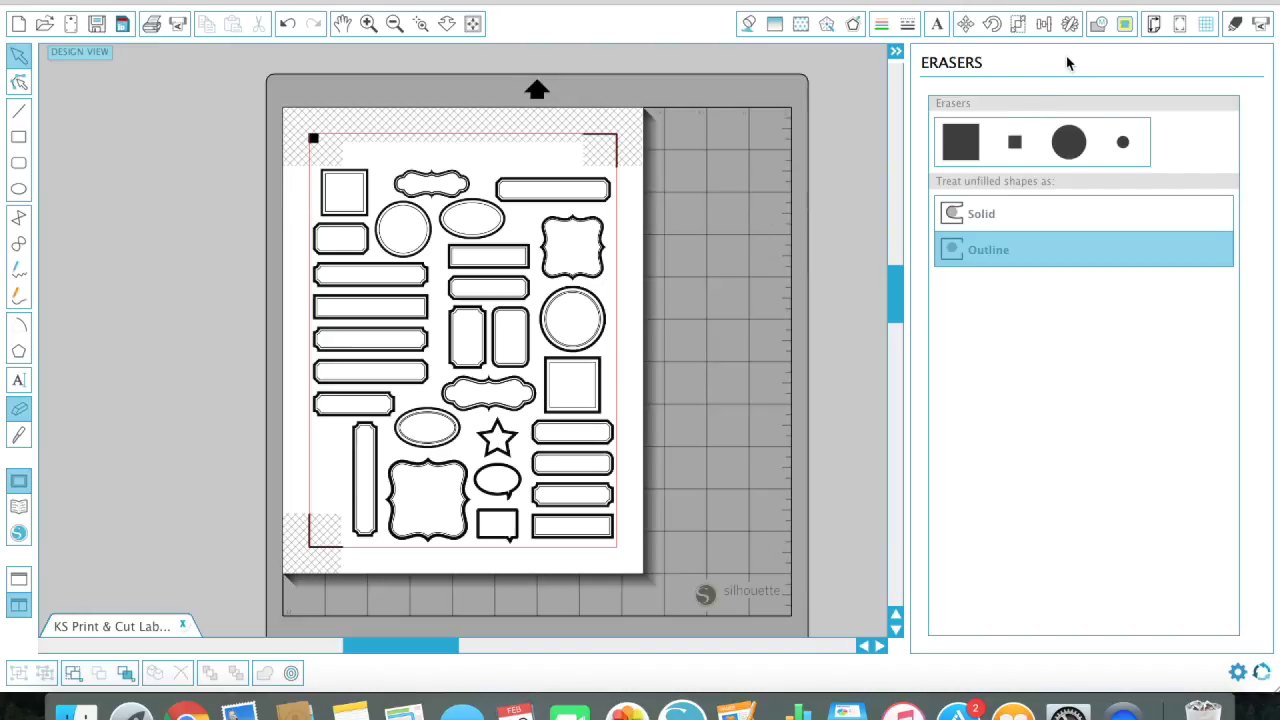
Mark the whole label sheet as the trace area.
click(1125, 27)
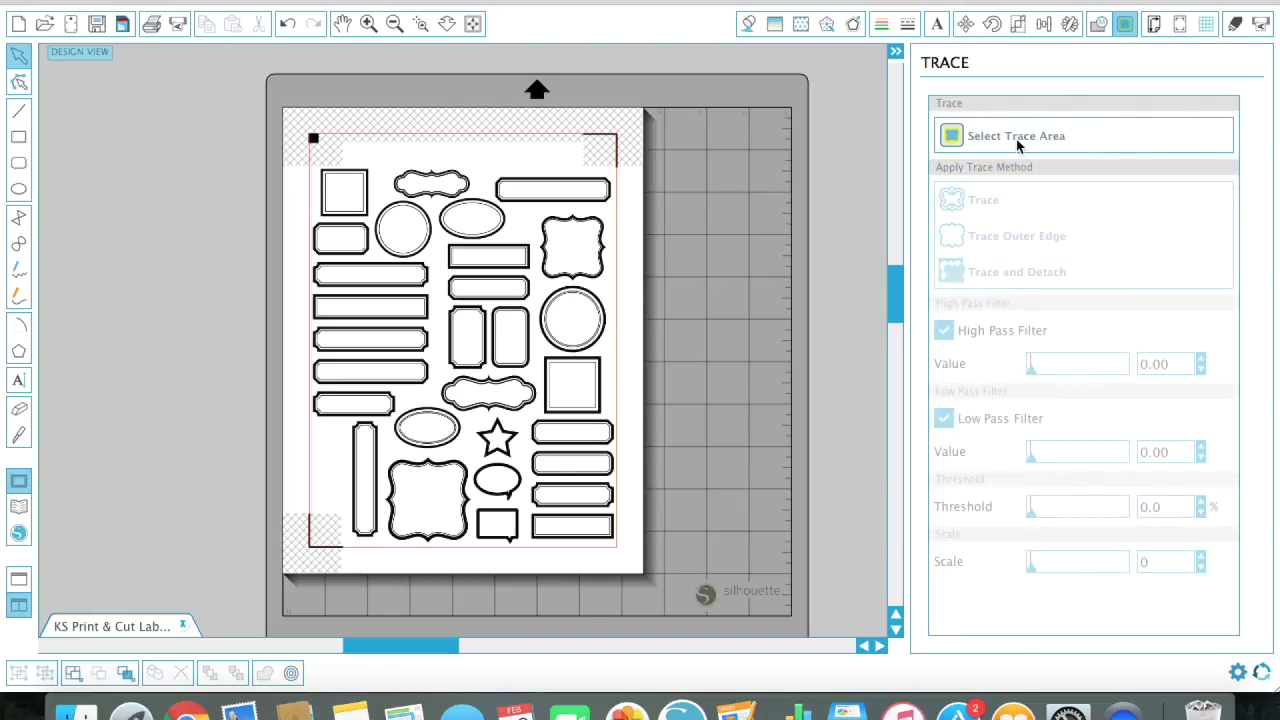
click(1016, 140)
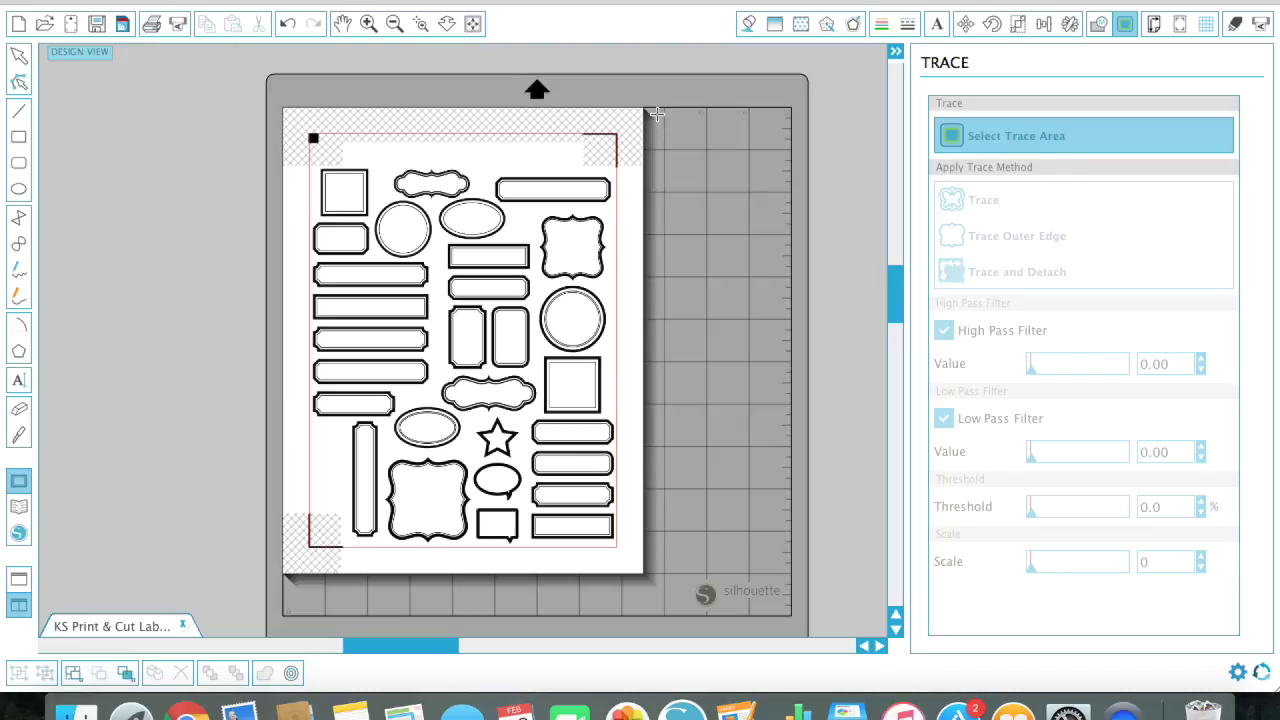
mouse_move(656, 115)
mouse_down()
mouse_move(654, 460)
mouse_move(634, 566)
mouse_move(528, 582)
mouse_move(268, 582)
mouse_move(285, 582)
mouse_up()
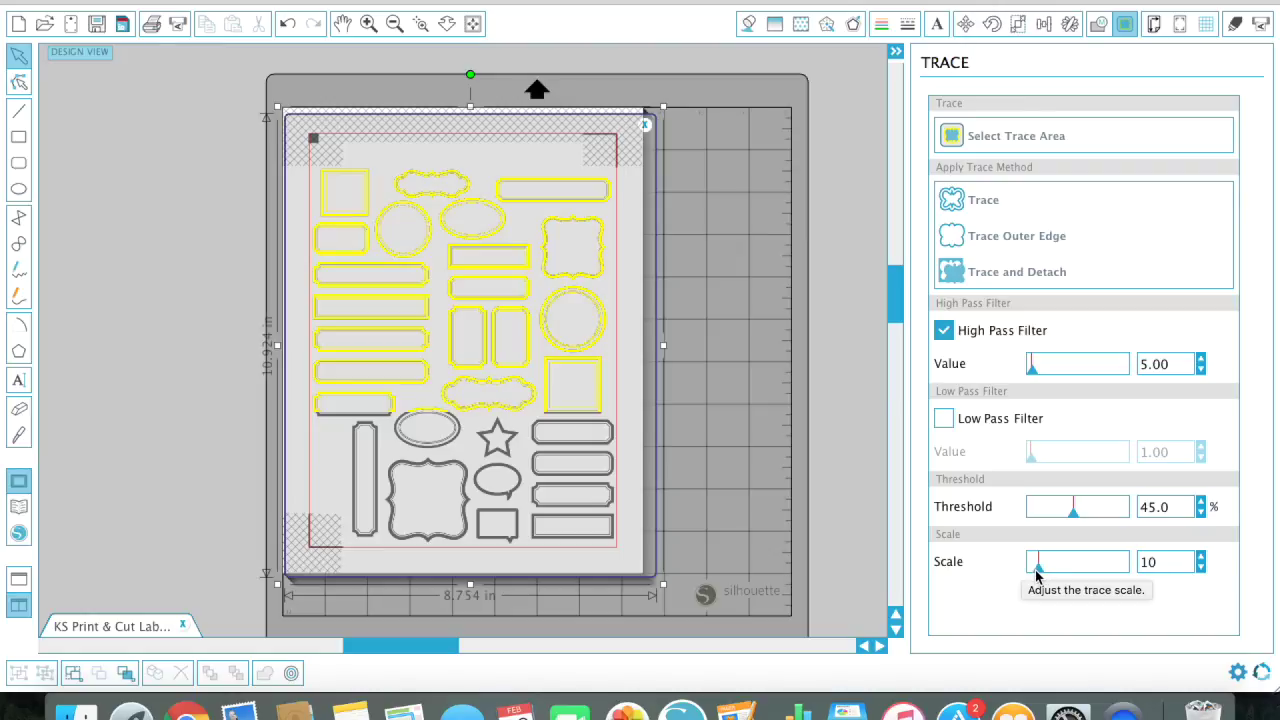
Trace the labels' outer edges with scale 18 and threshold 45.5.
drag(1035, 570, 1051, 575)
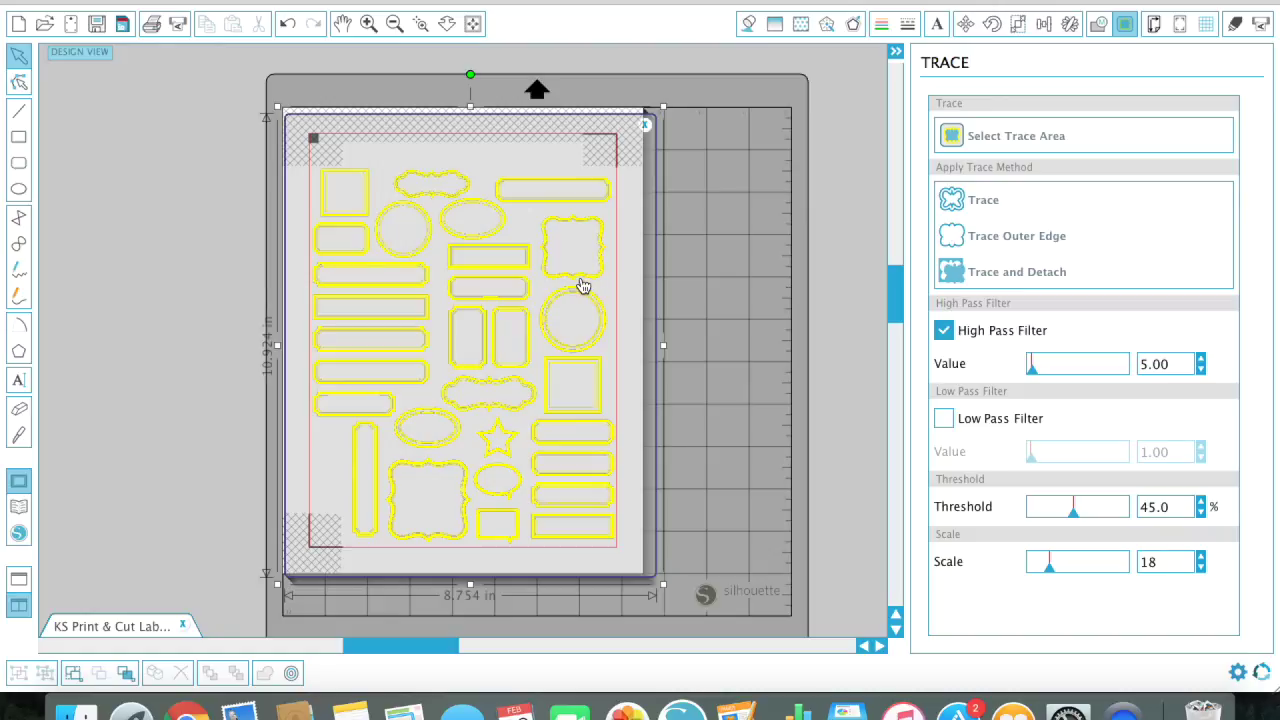
click(1201, 502)
click(1201, 502)
click(1201, 502)
click(1202, 503)
click(1202, 503)
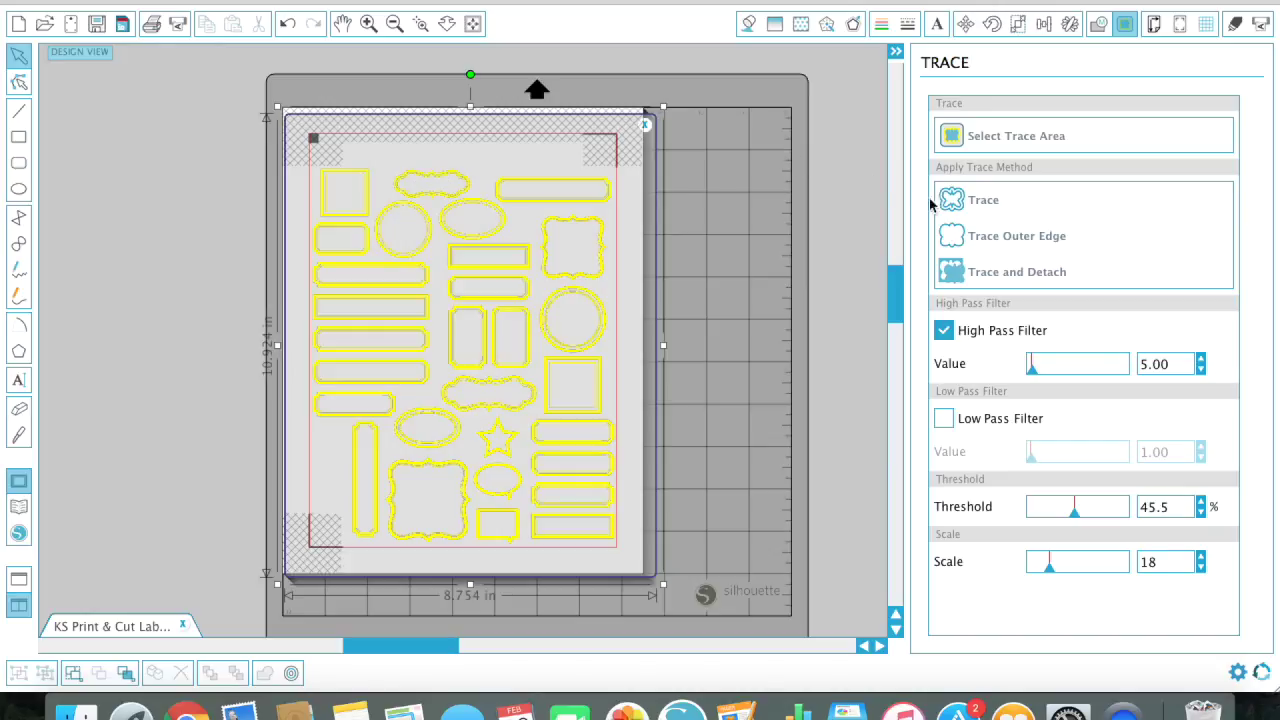
click(952, 240)
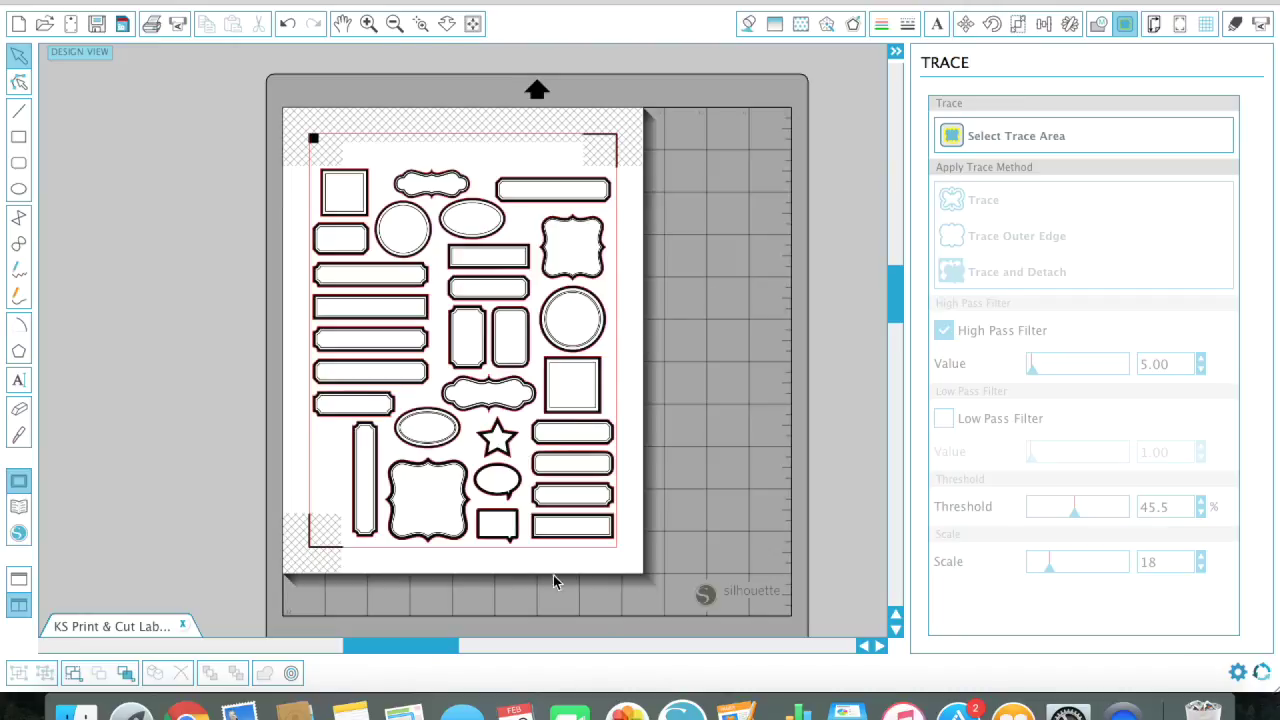
click(466, 356)
Drag the label image off the page and zoom in to inspect the red cut lines.
drag(466, 356, 823, 349)
key(Escape)
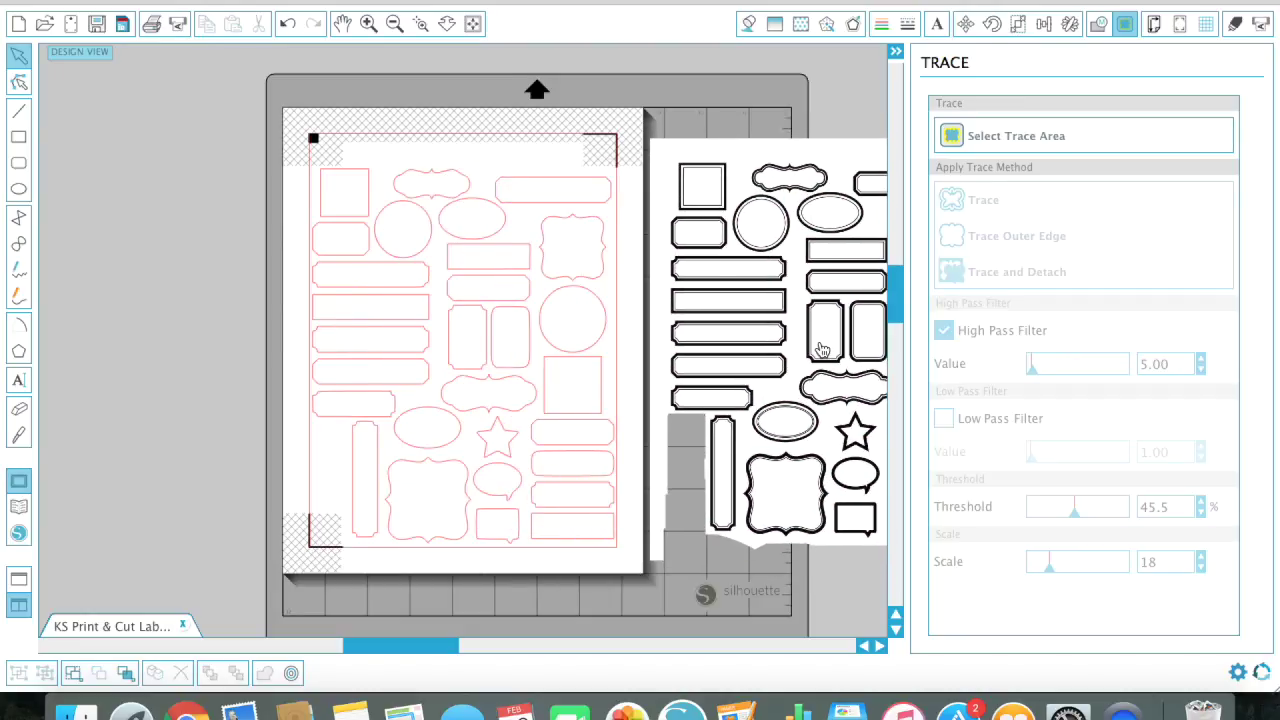
click(368, 24)
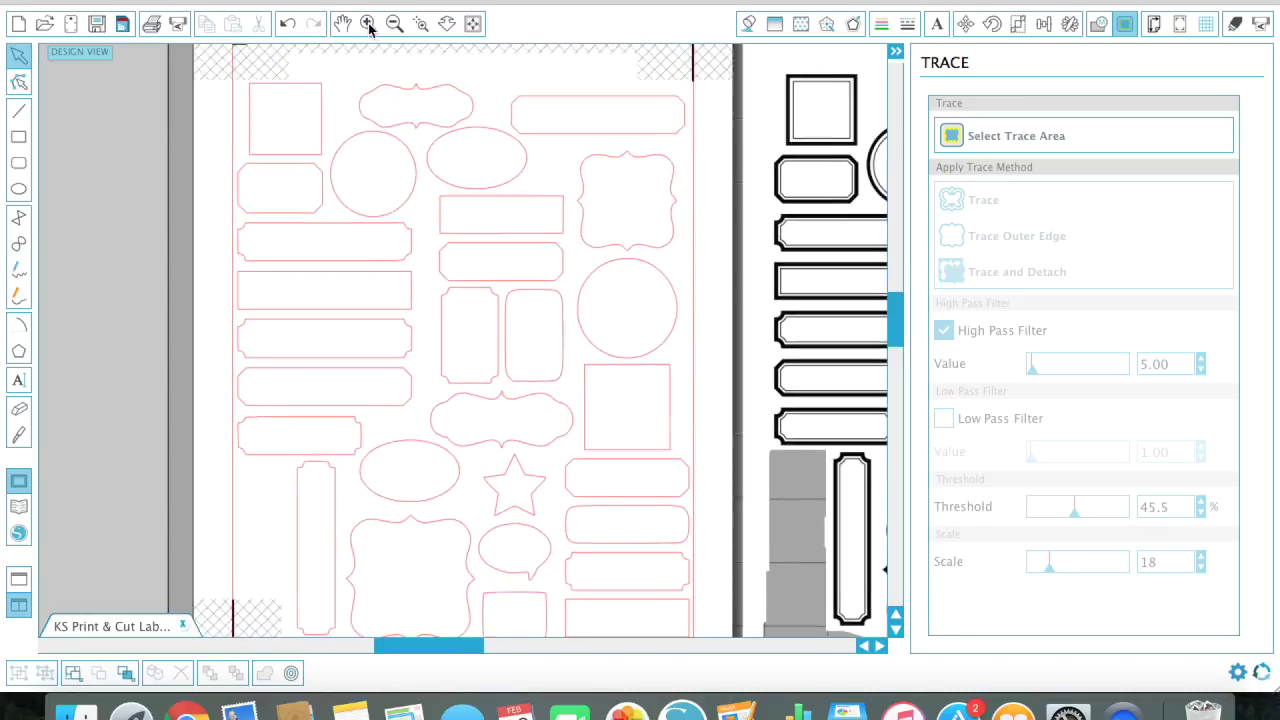
click(368, 24)
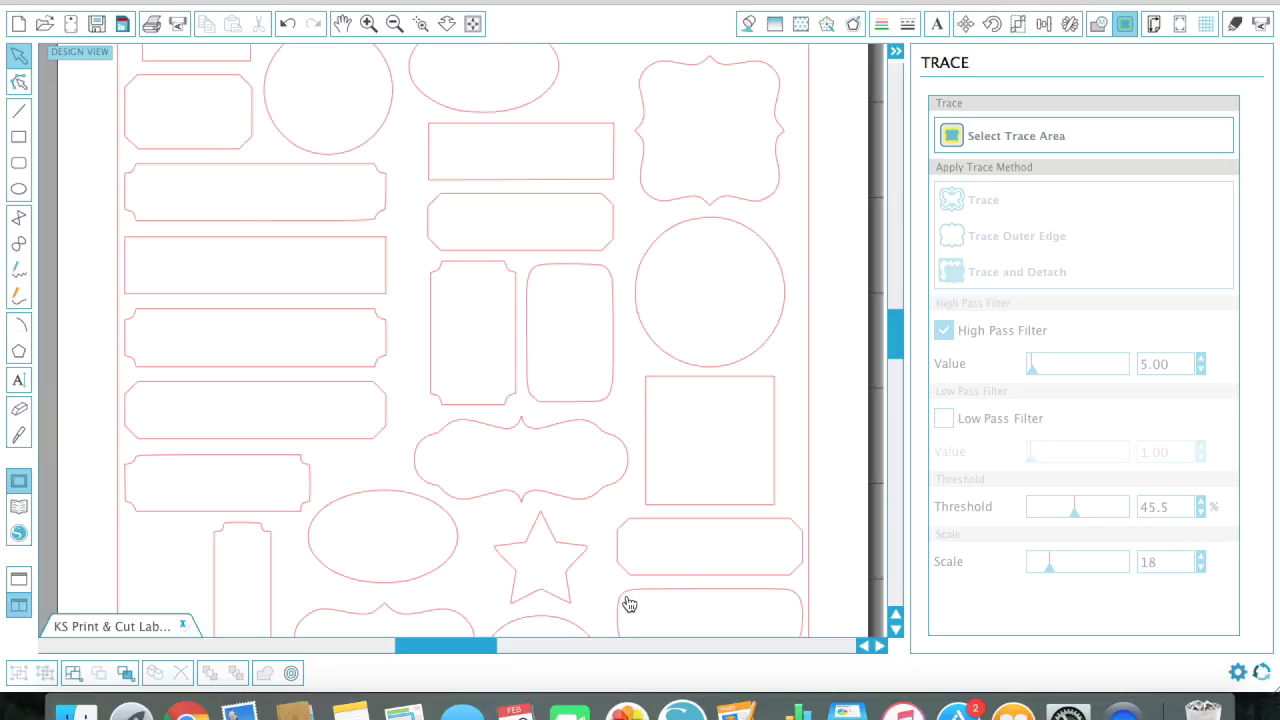
scroll(898, 333, down, 1)
scroll(898, 333, down, 3)
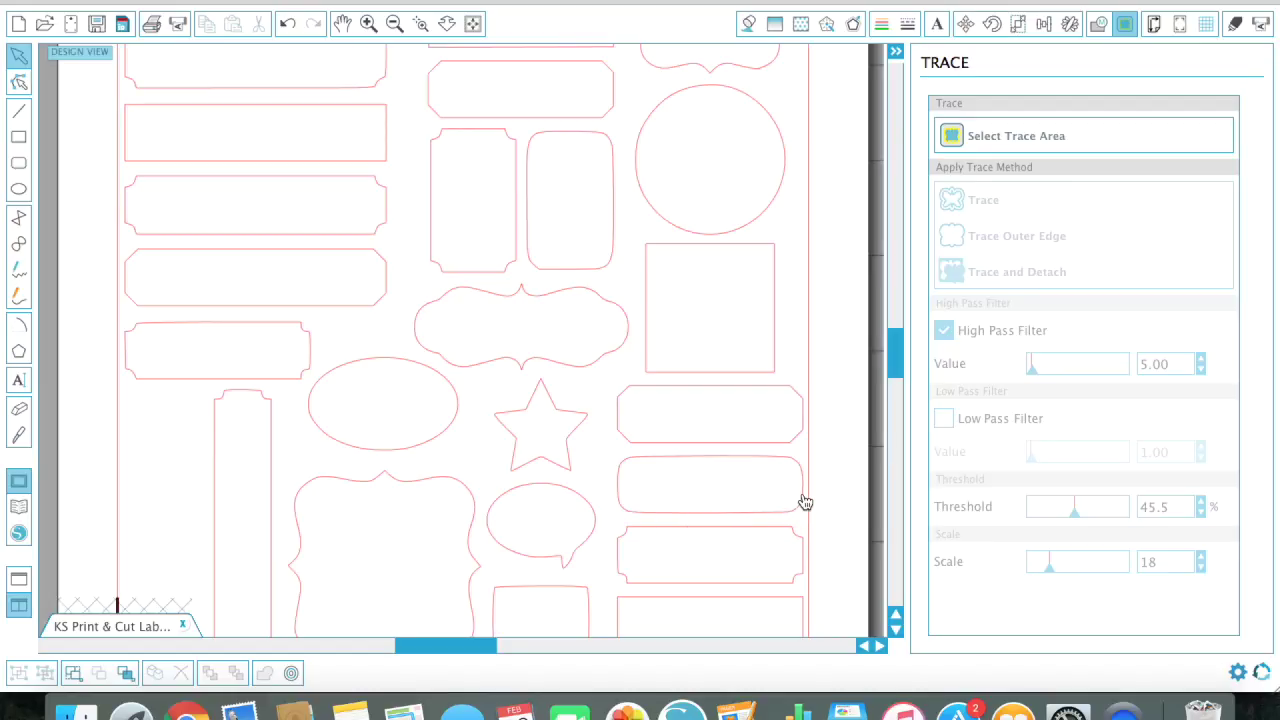
click(395, 24)
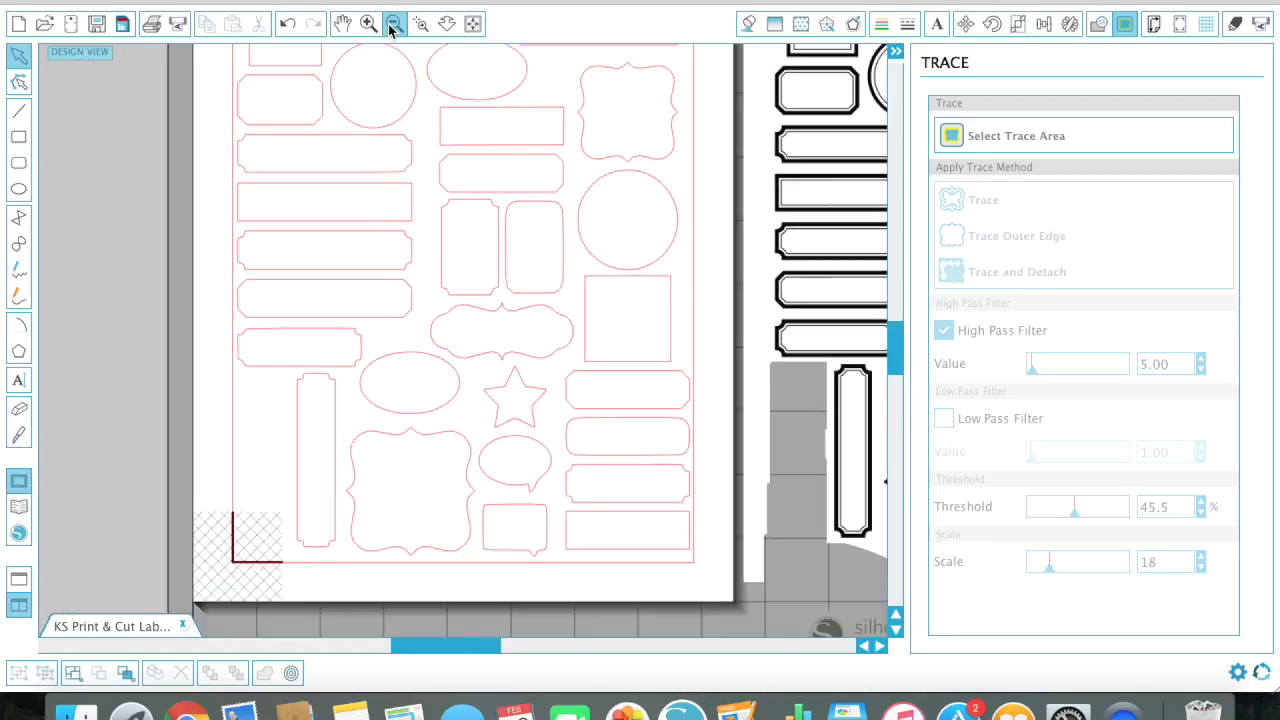
click(395, 24)
Return the label image to the page, undoing the trial moves until it sits over the cut lines.
drag(714, 269, 514, 266)
click(634, 366)
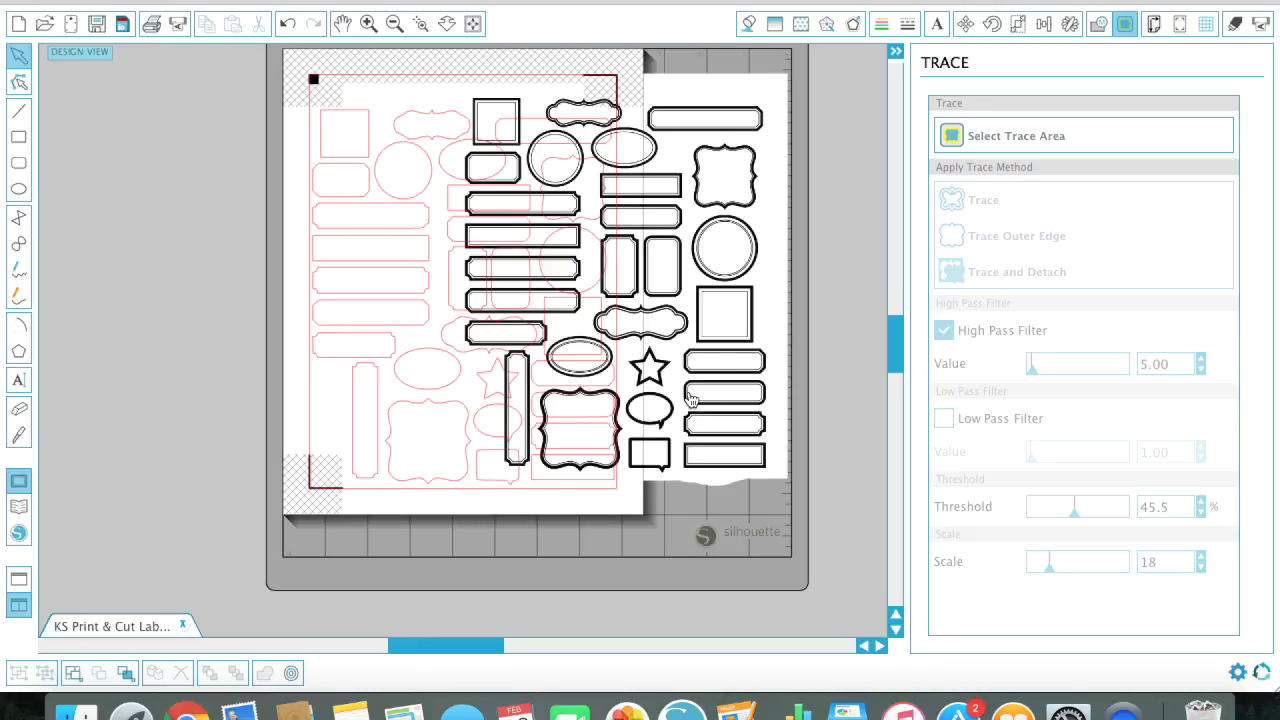
drag(690, 398, 654, 400)
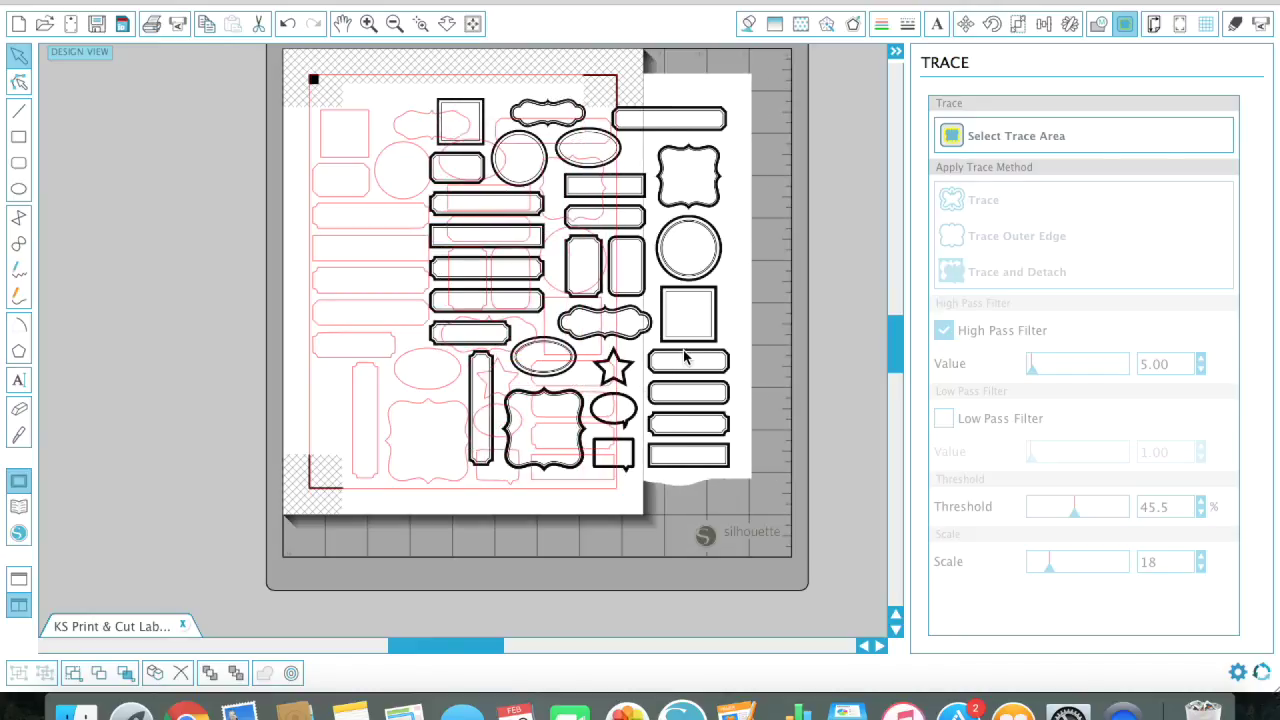
click(288, 24)
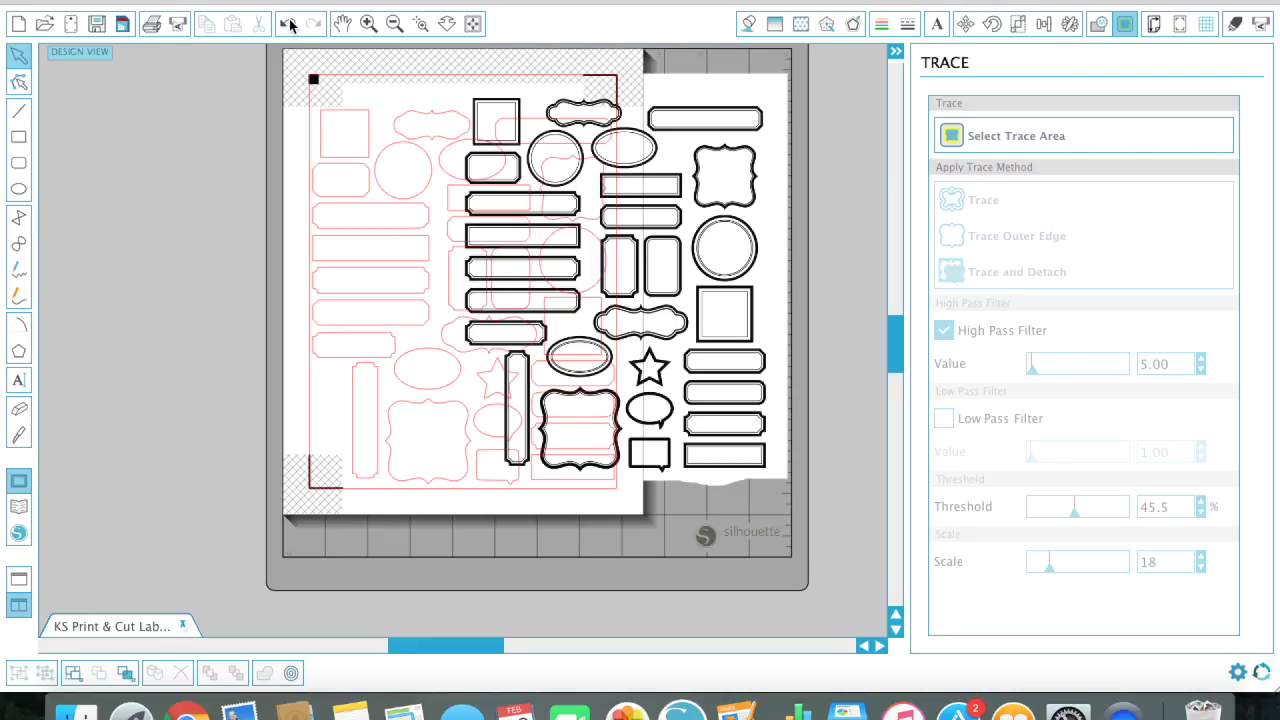
click(288, 24)
click(288, 24)
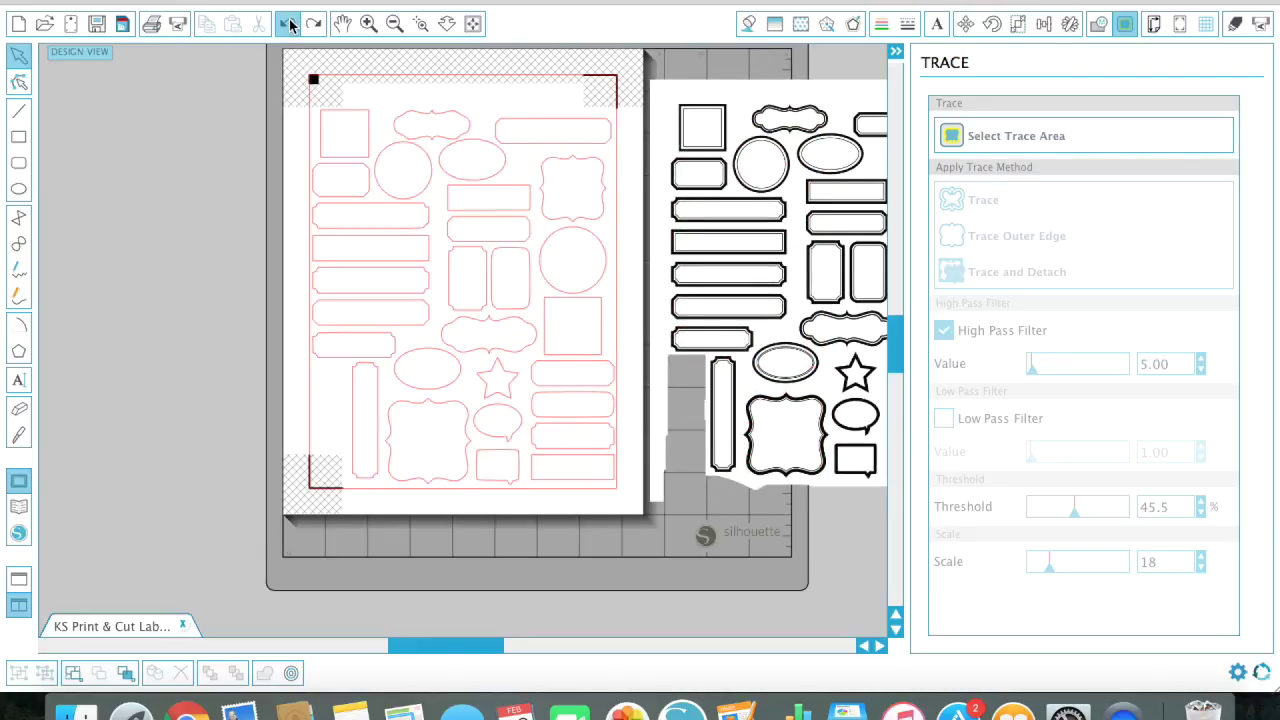
click(288, 24)
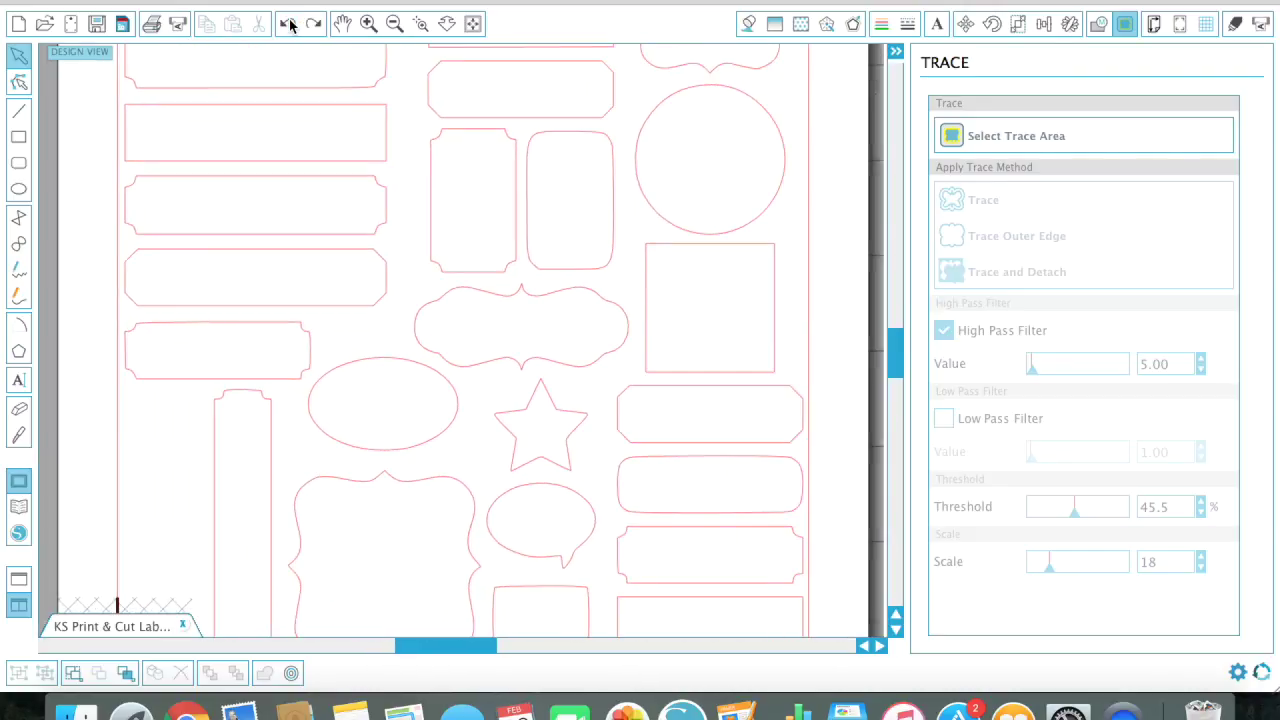
click(288, 24)
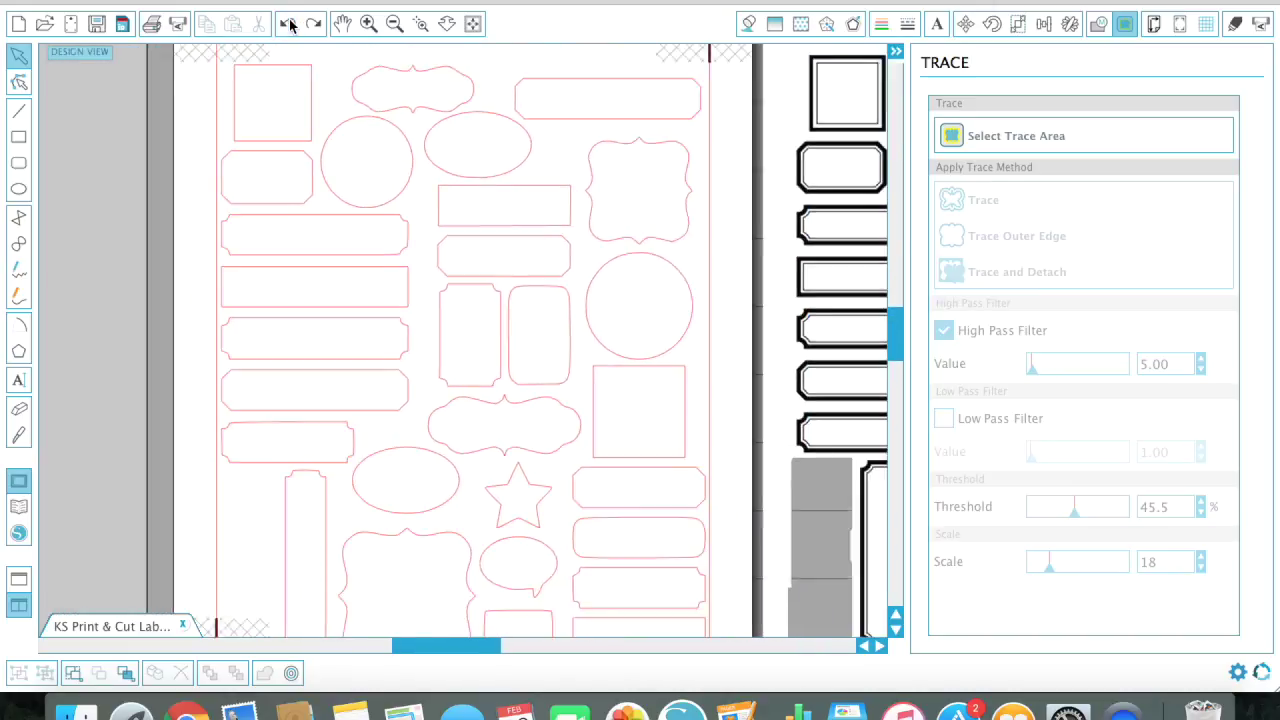
click(288, 24)
click(288, 24)
click(288, 24)
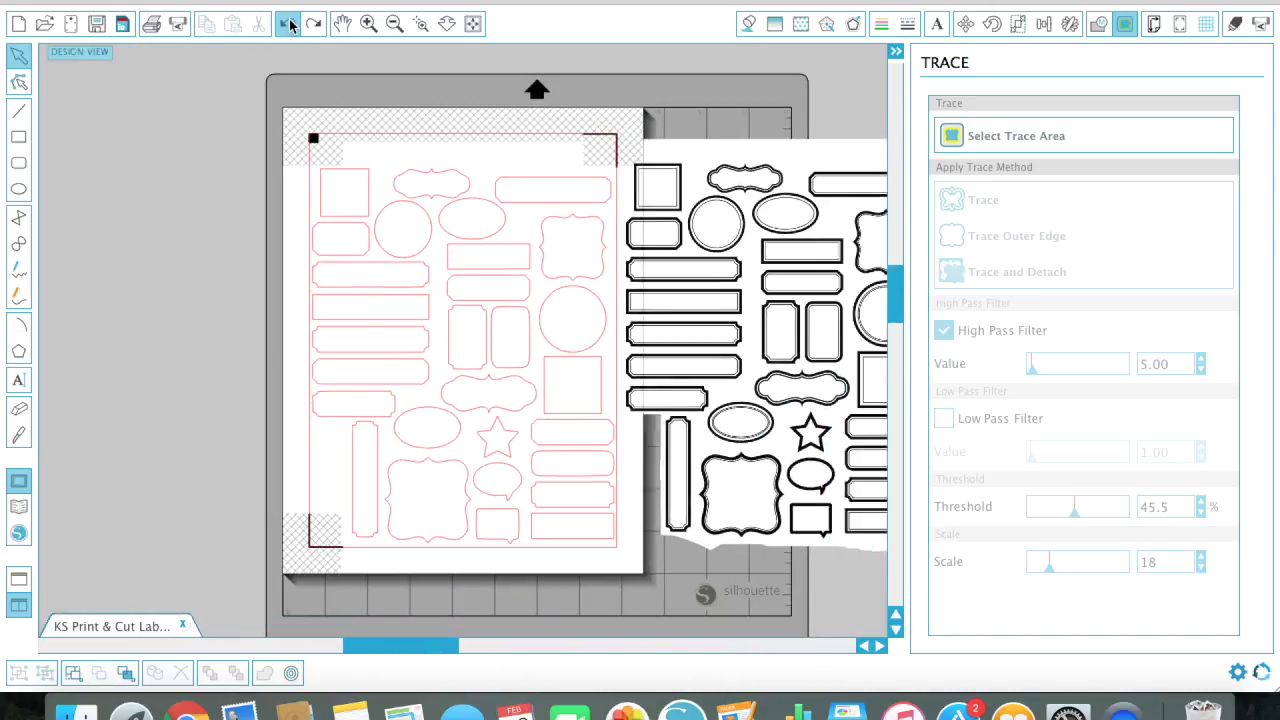
click(288, 24)
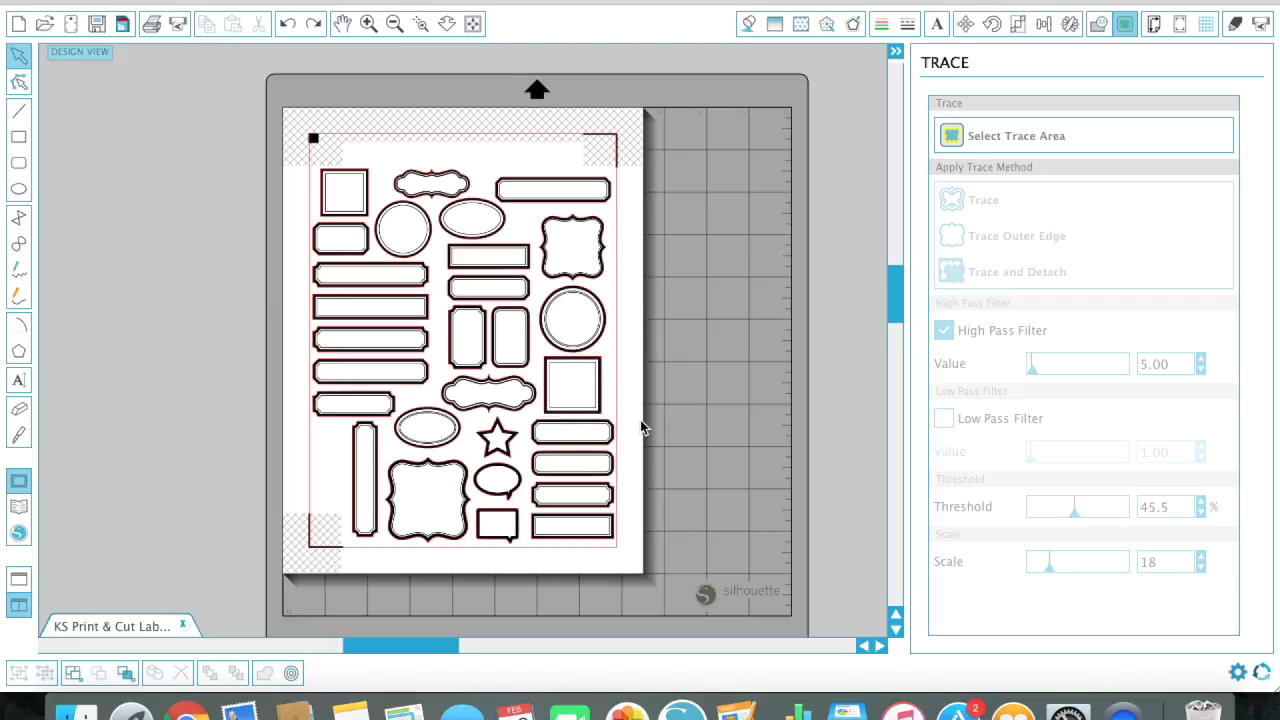
Save the project as 'KS Print & Cut Labels Black' in Documents.
click(98, 30)
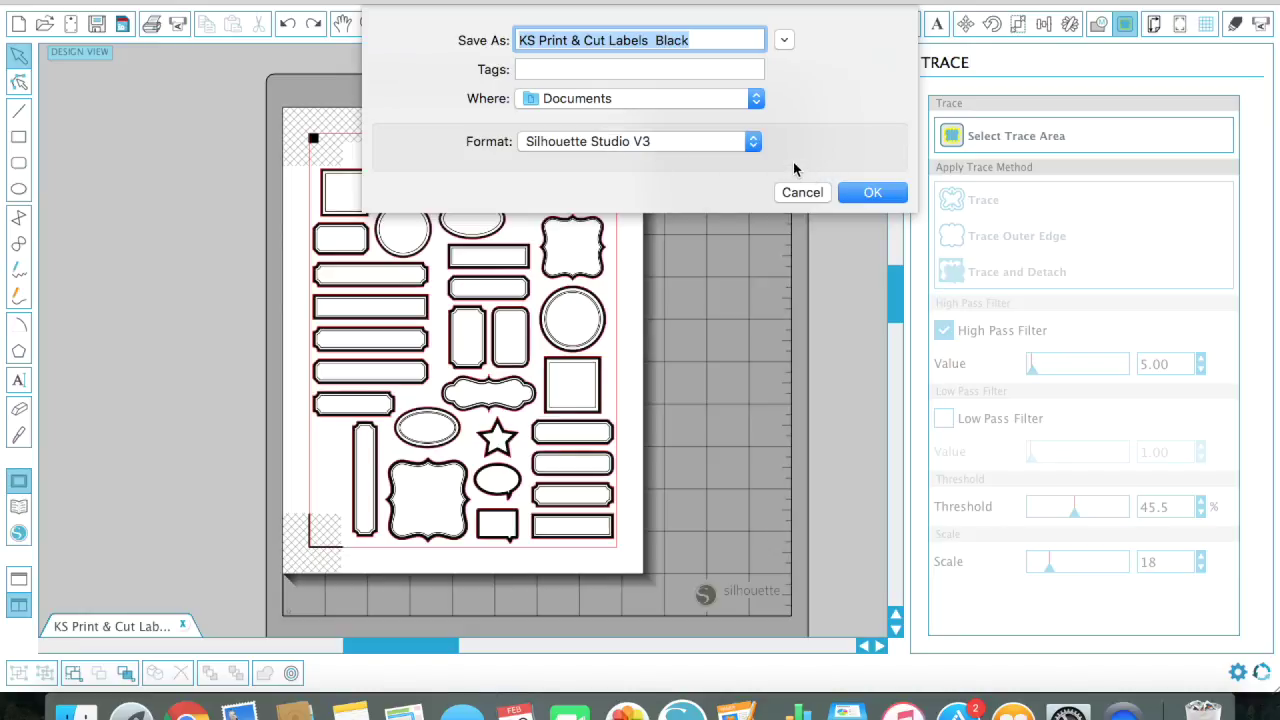
click(869, 193)
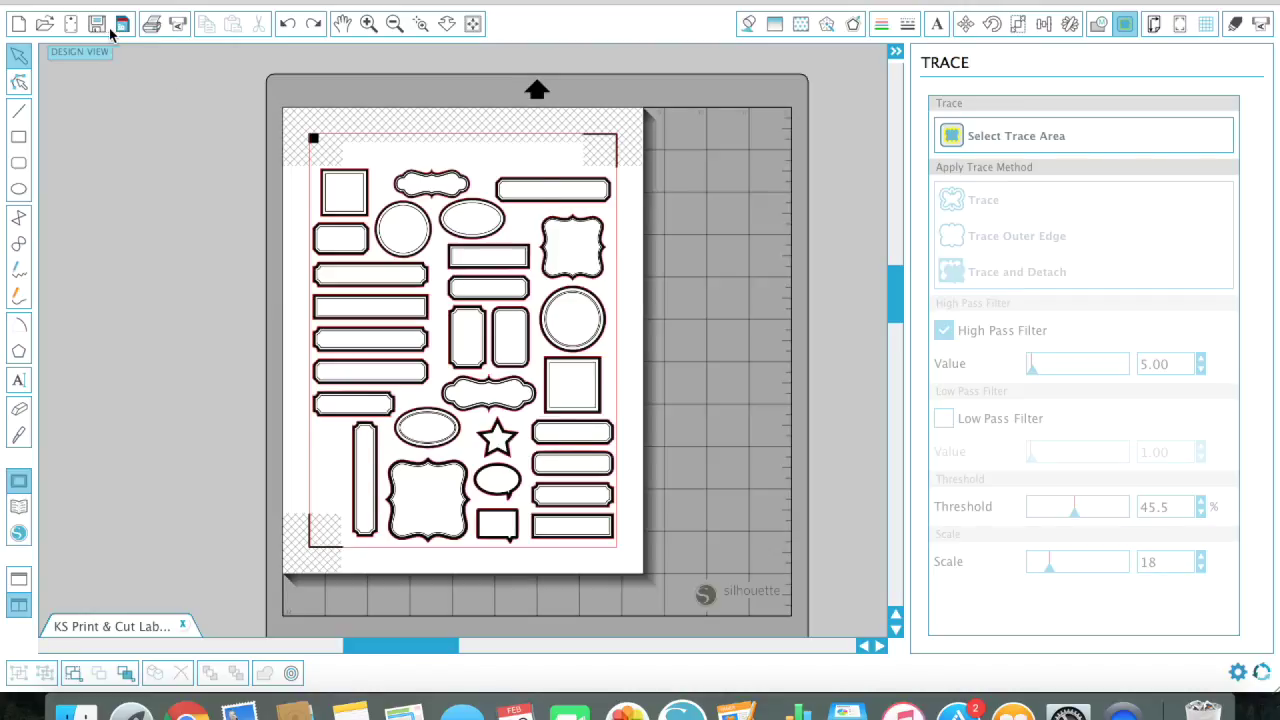
Save the label sheet as 'black labels' on the Desktop, replacing the earlier file.
click(205, 0)
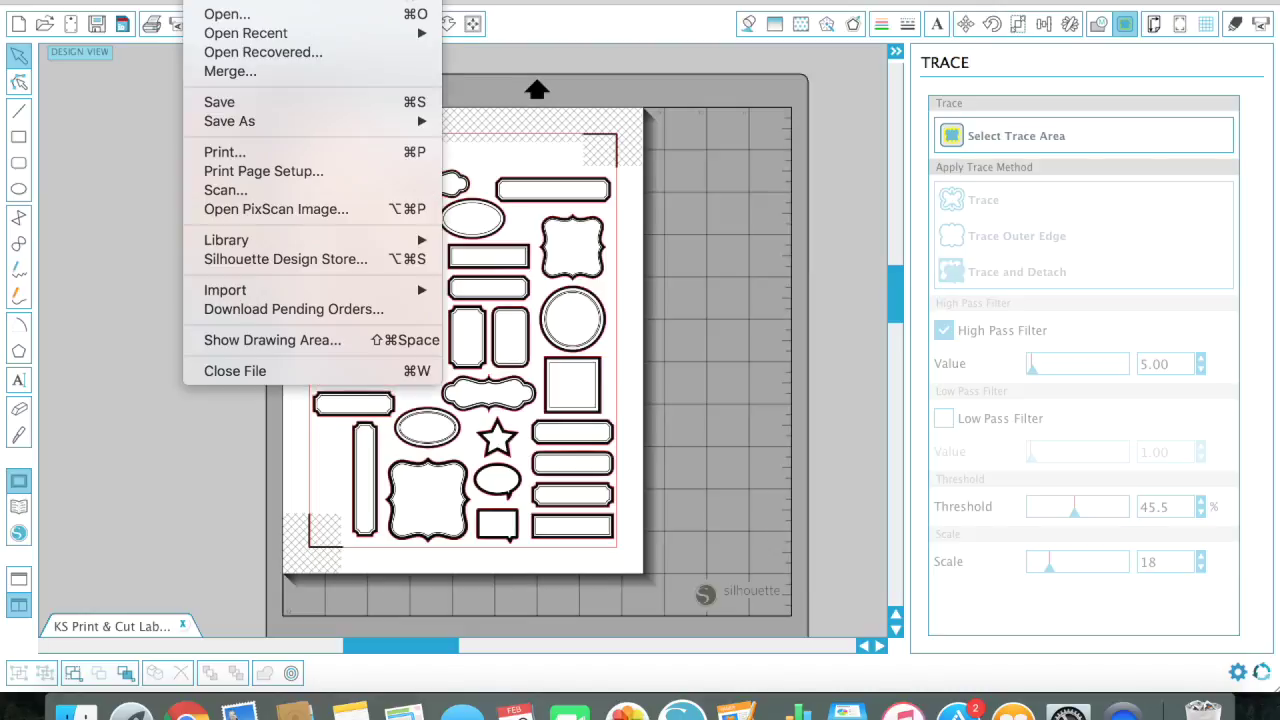
click(223, 153)
click(498, 148)
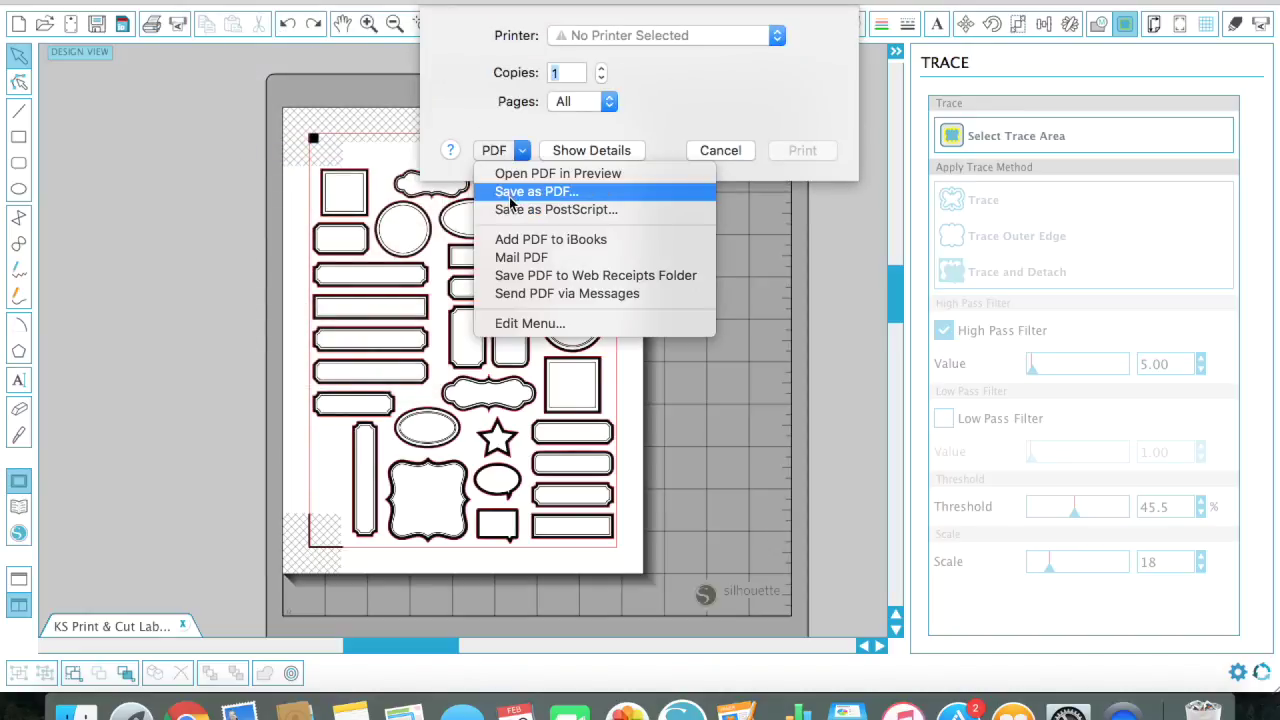
click(511, 195)
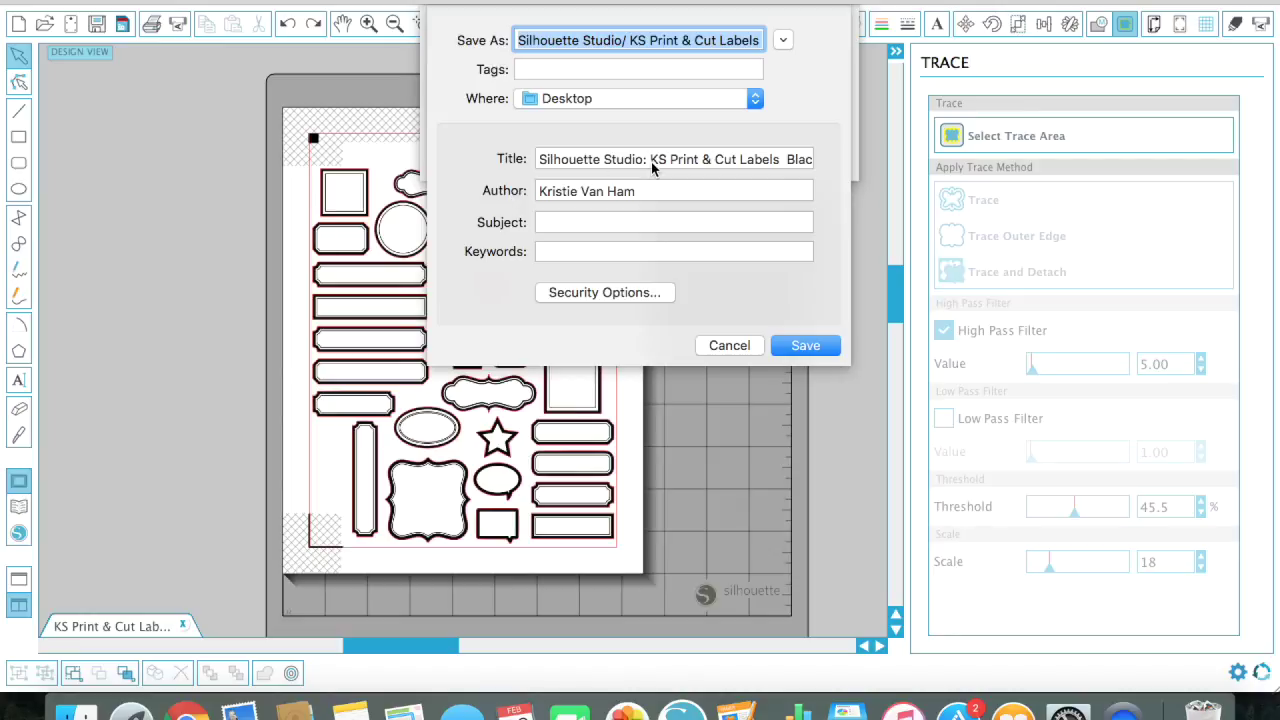
text(black)
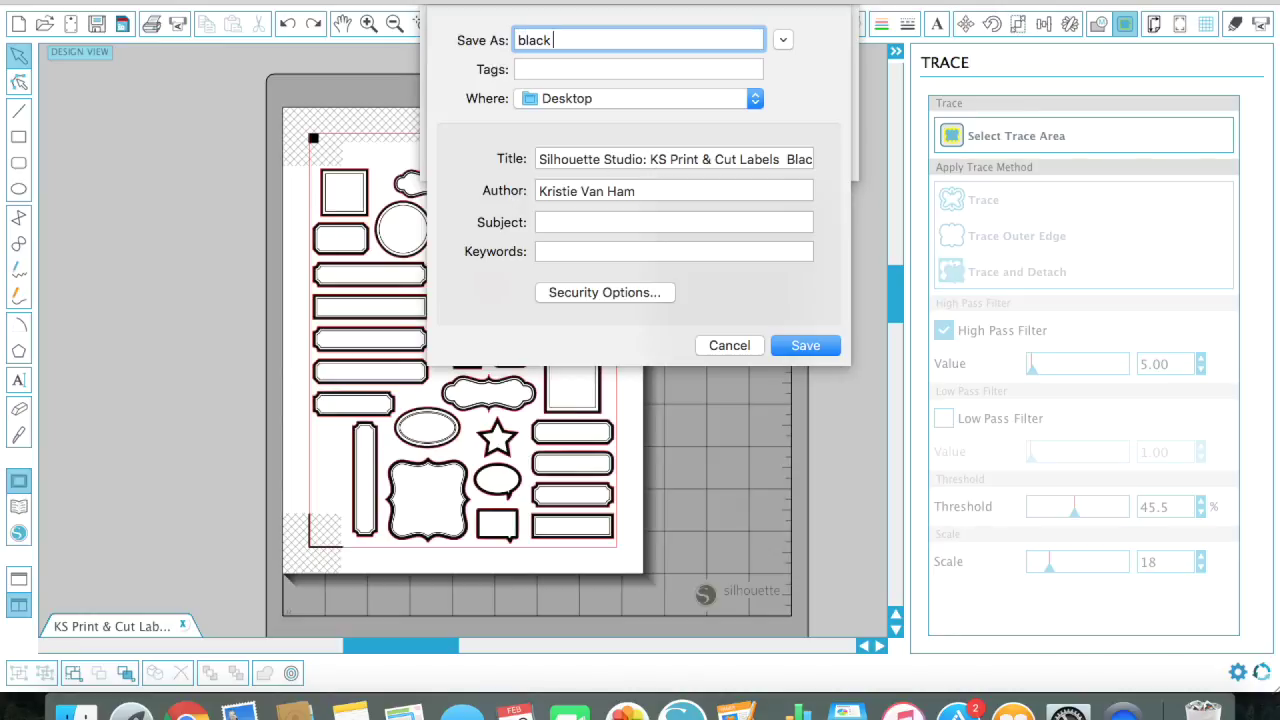
text( labels)
key(Return)
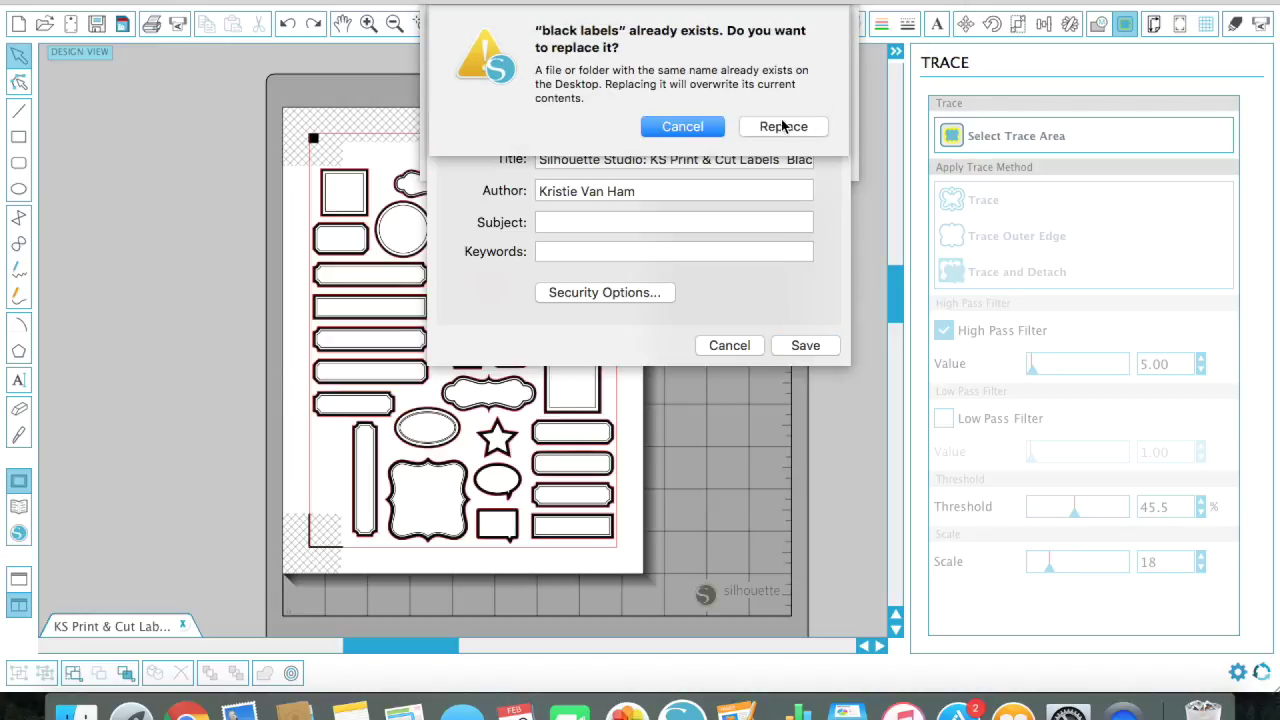
click(783, 126)
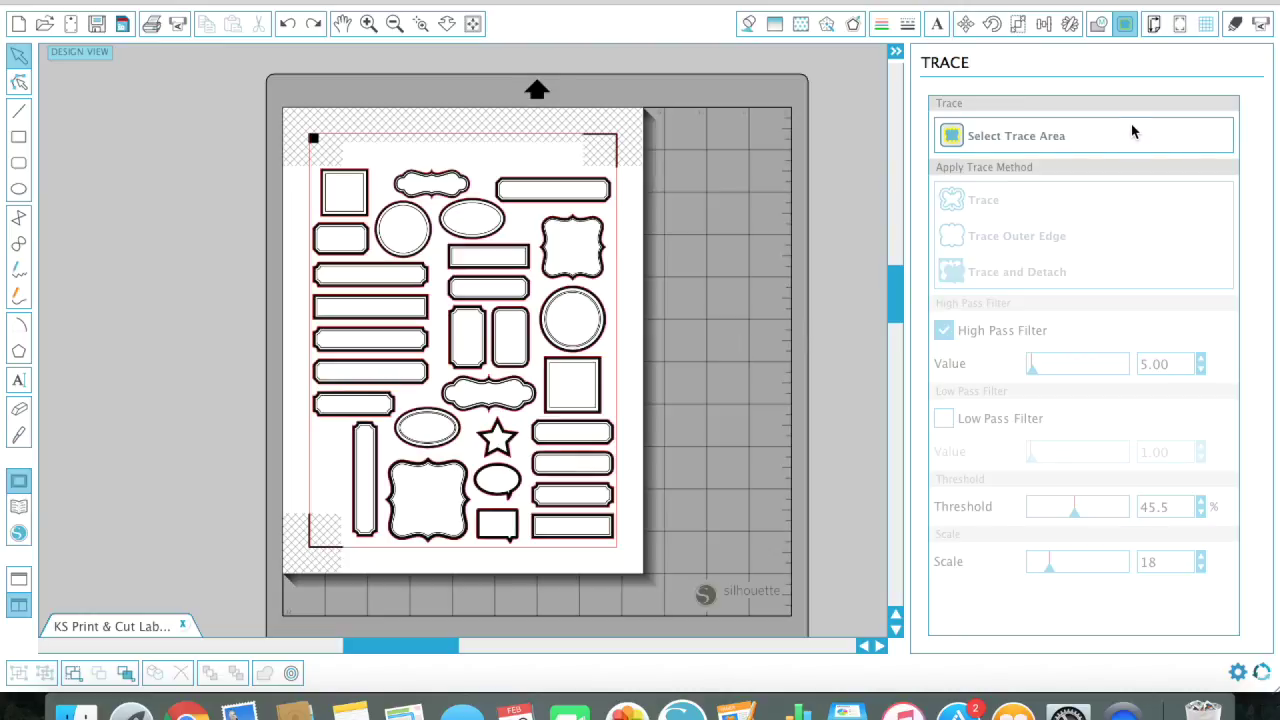
Show the labels' cut lines with Cardstock material, send the job to the CAMEO, and start a new document.
click(1236, 25)
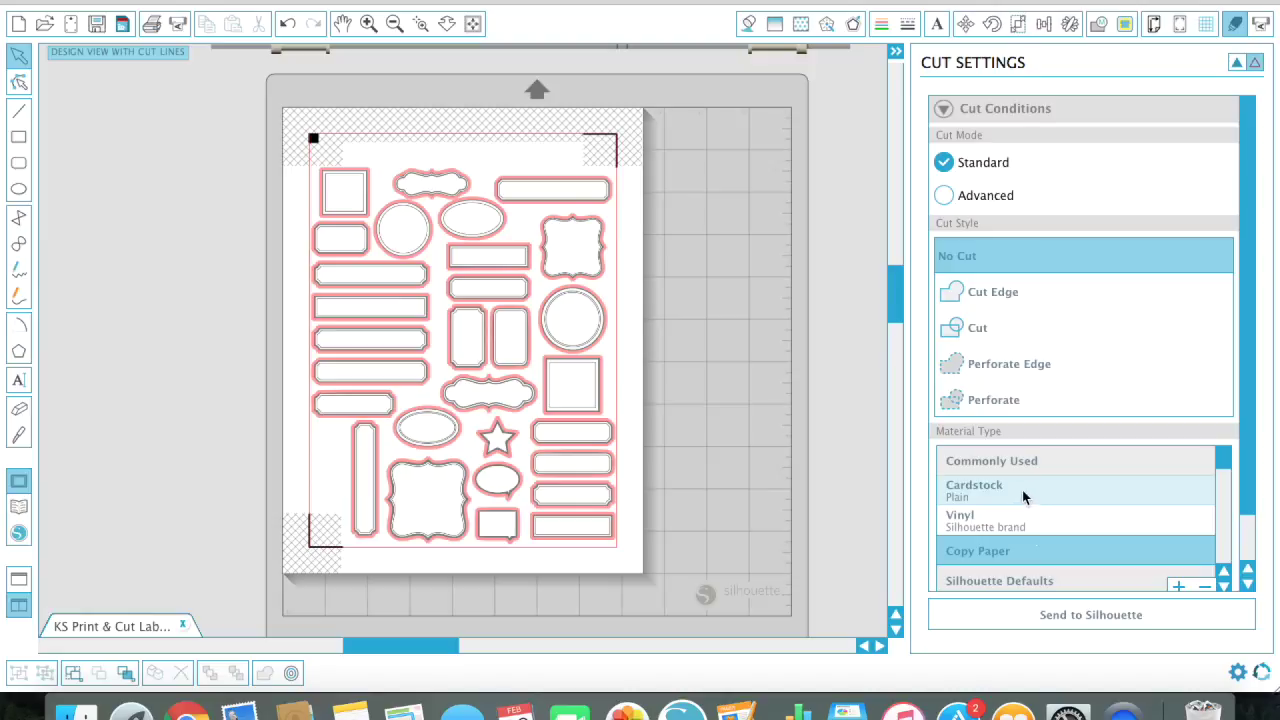
click(981, 487)
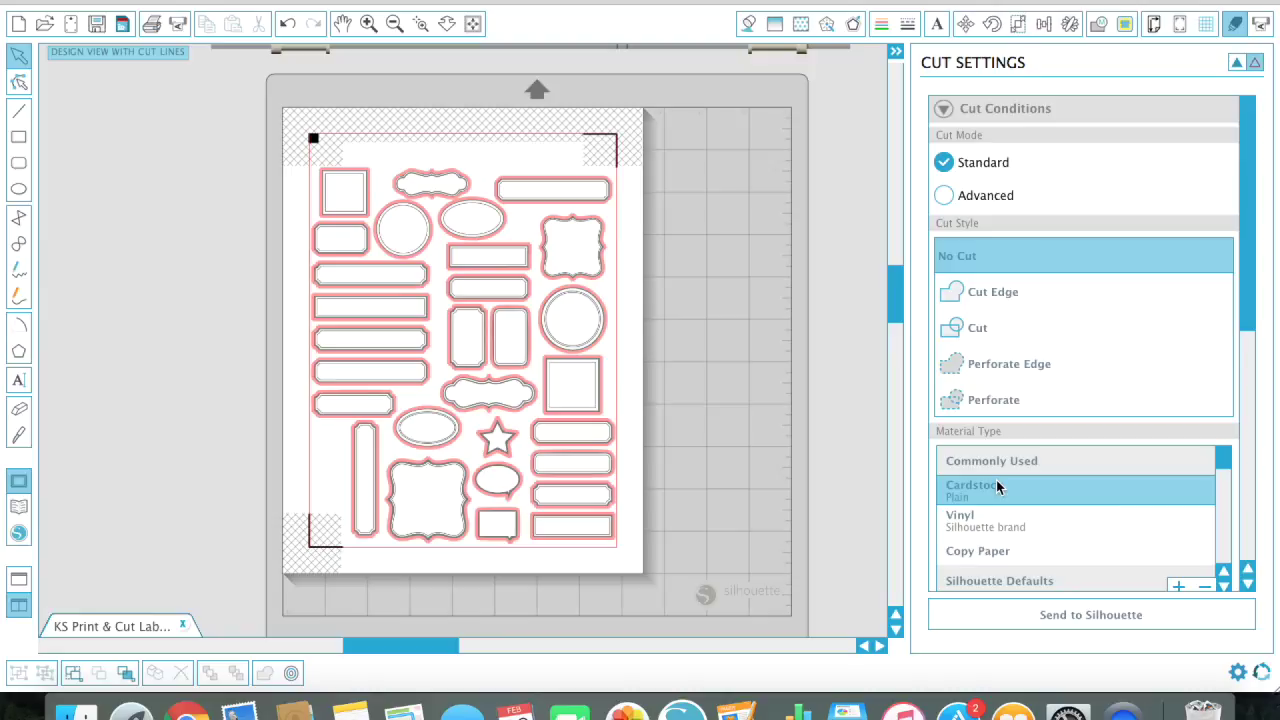
click(1021, 619)
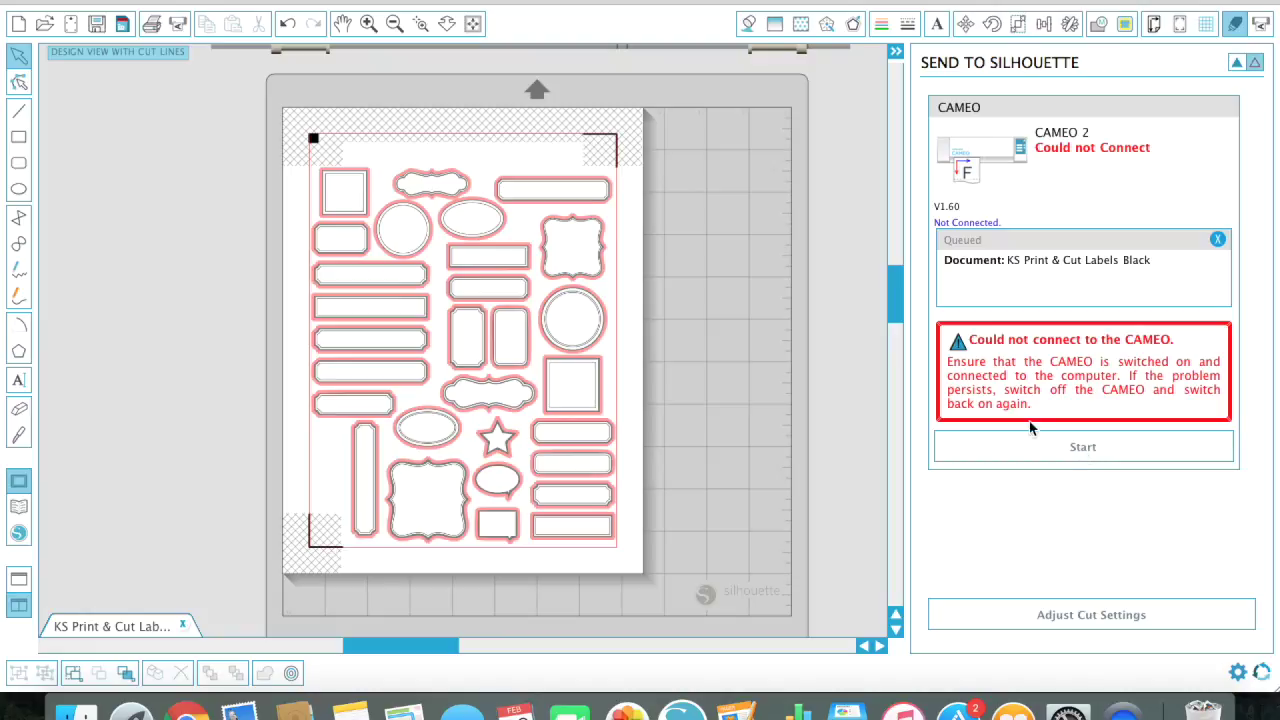
click(20, 24)
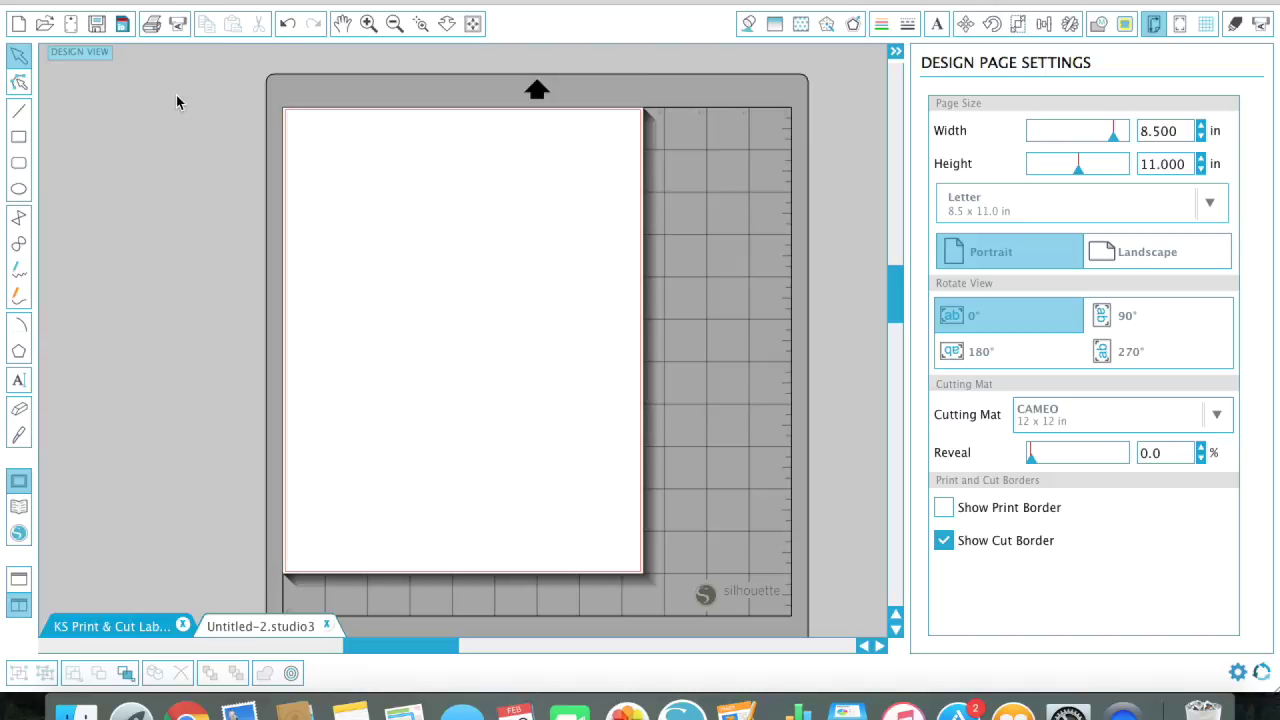
Browse Downloads through the Arendal labels and sc_january2016_printables_labels_mp folders, then return to Downloads.
click(45, 26)
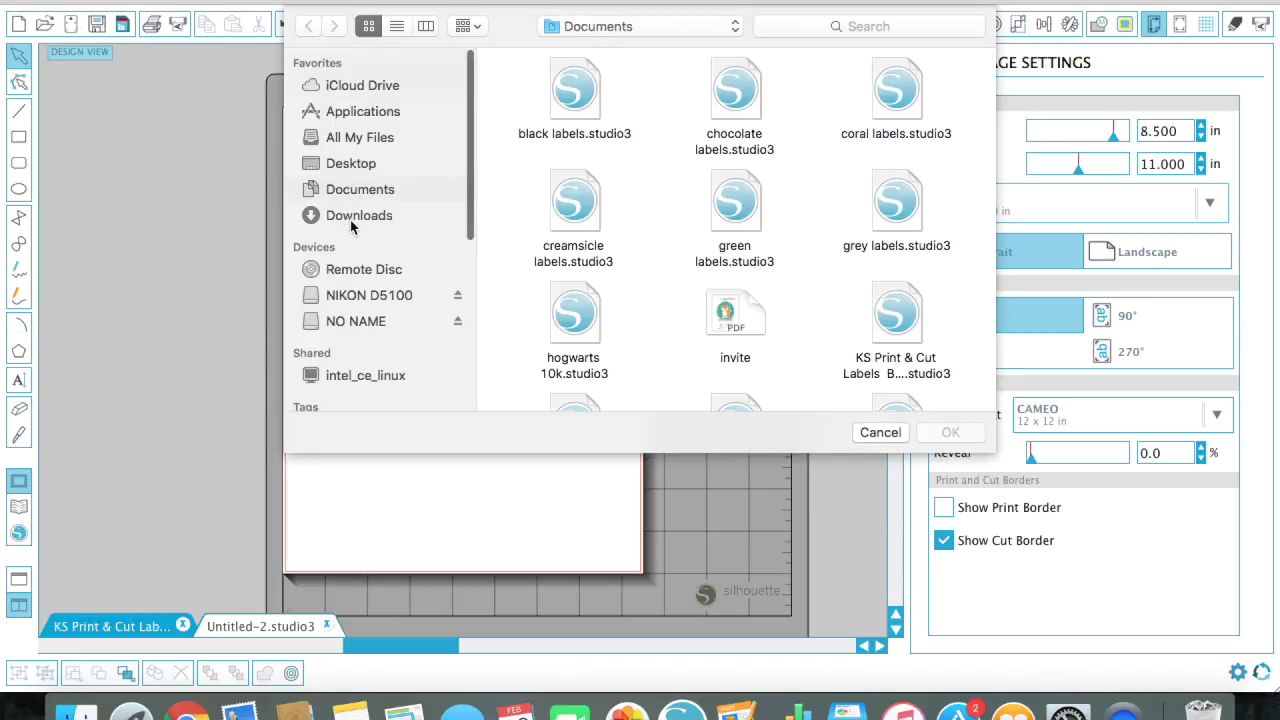
click(359, 217)
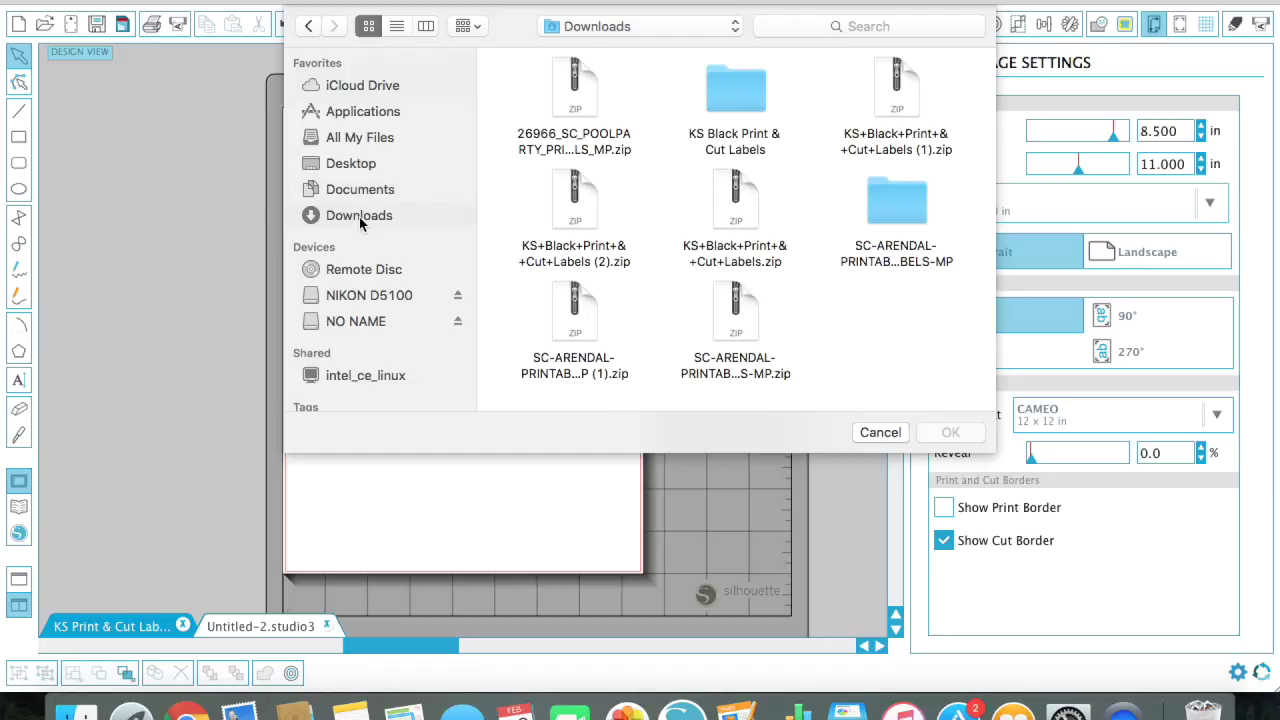
double_click(895, 197)
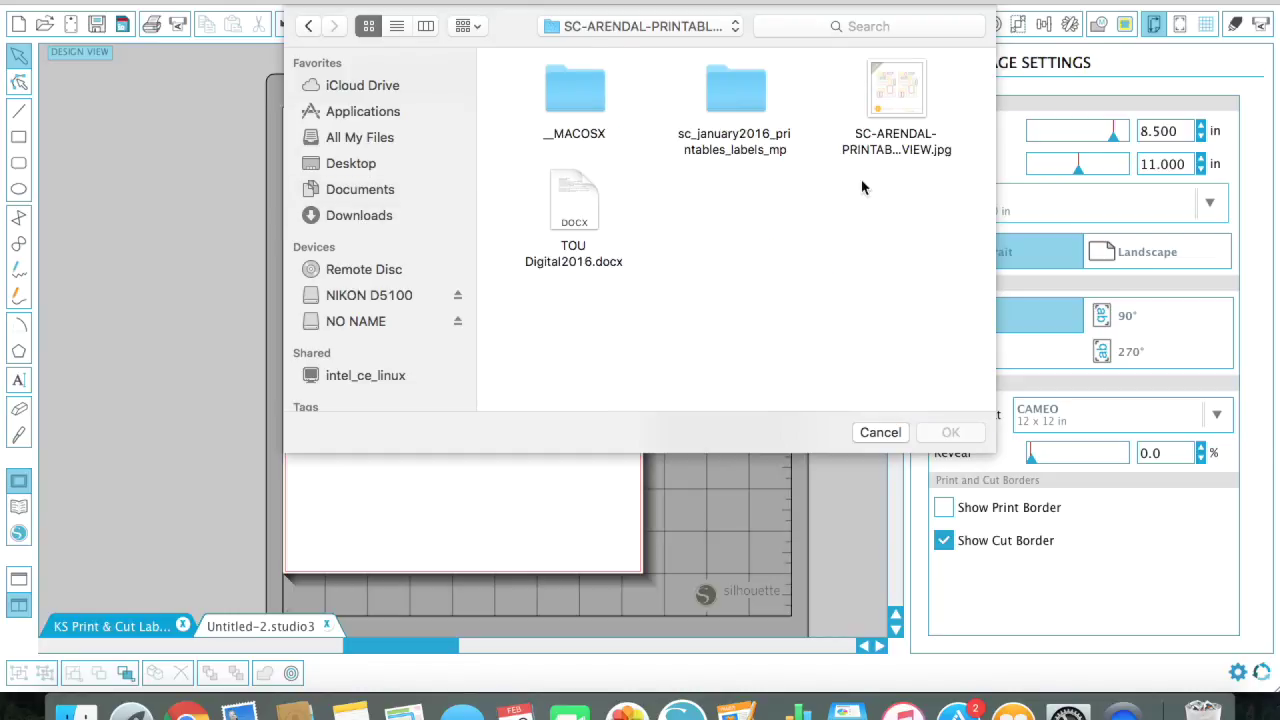
double_click(730, 92)
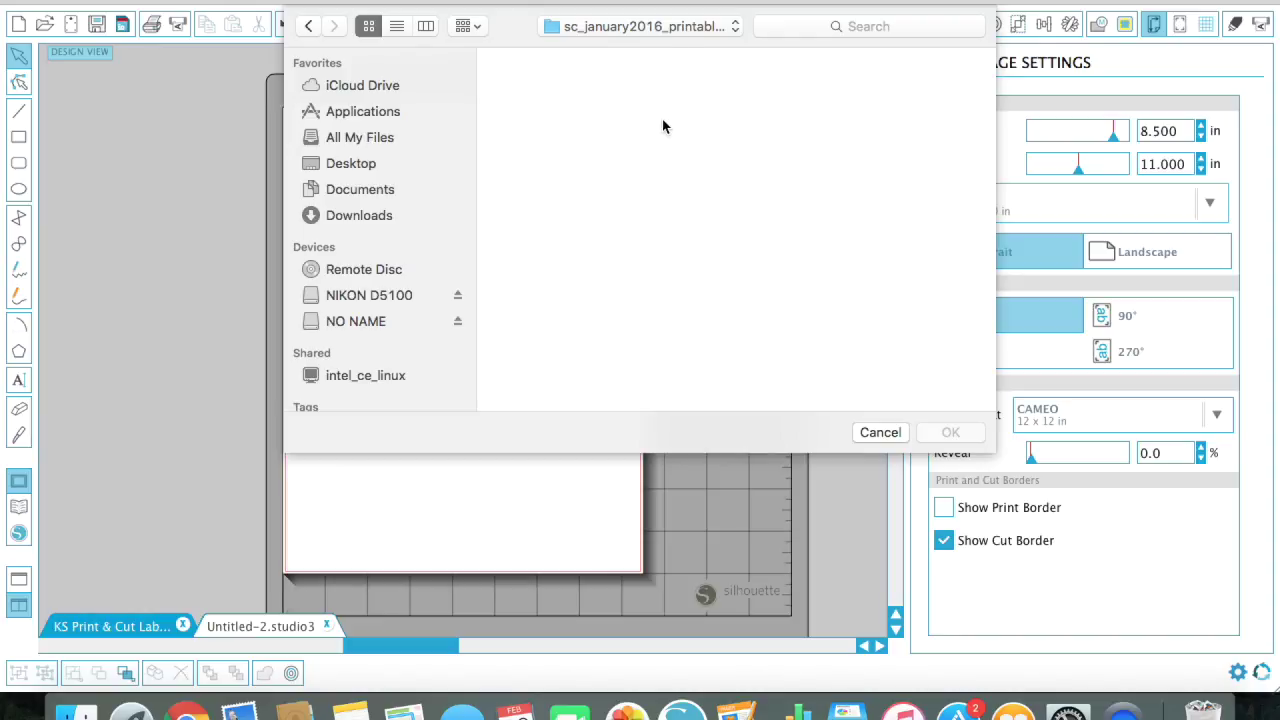
click(308, 28)
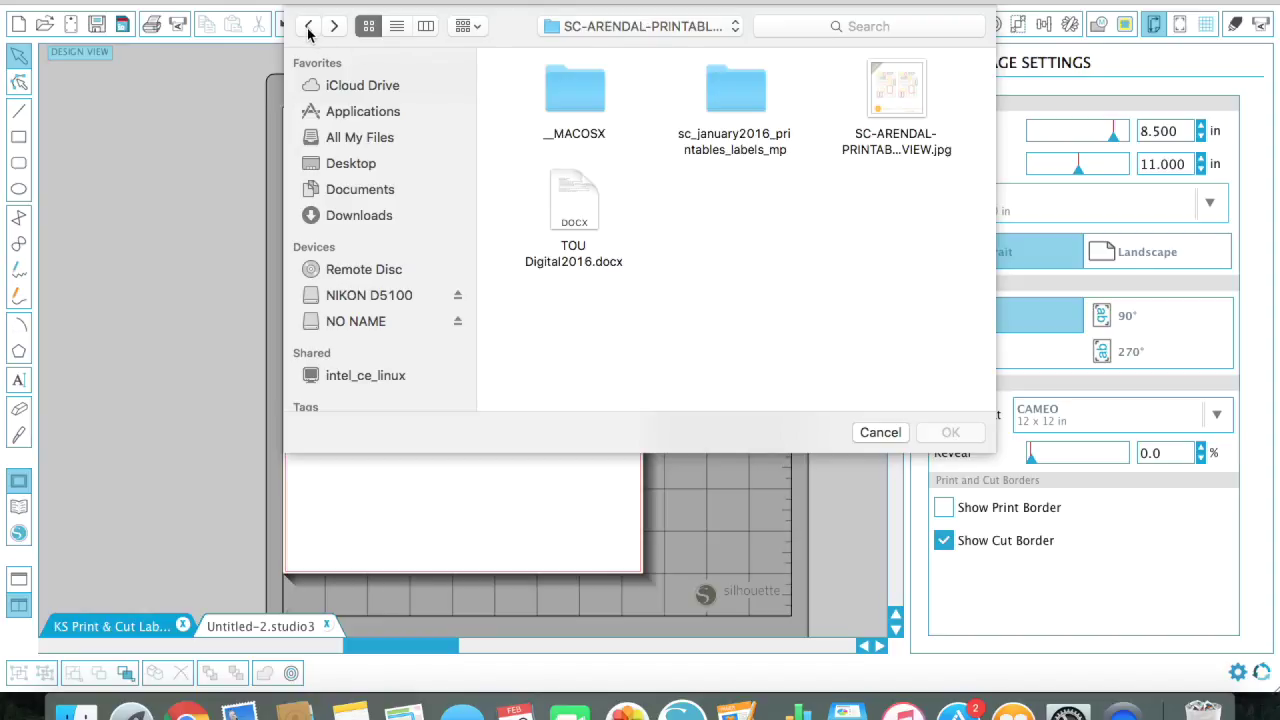
click(308, 28)
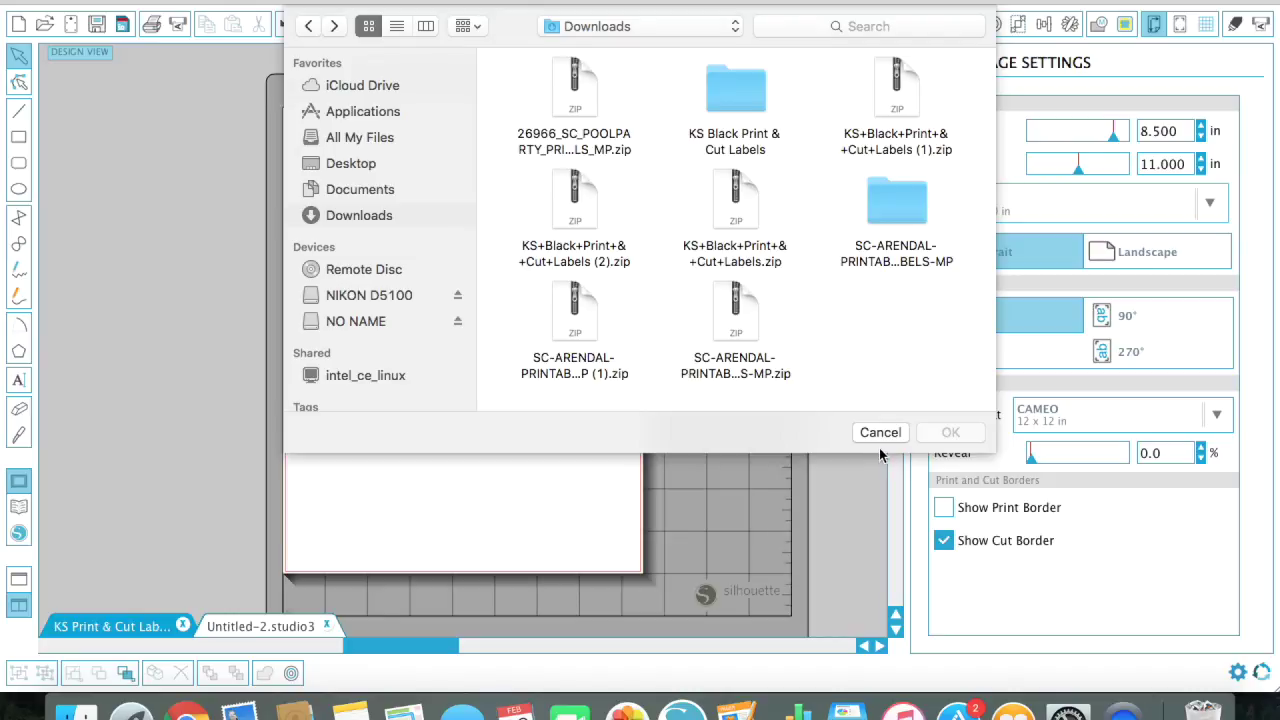
Try opening the Arendal labels zip, dismiss the unsupported-file alert, and minimise Silhouette Studio.
click(735, 318)
double_click(733, 313)
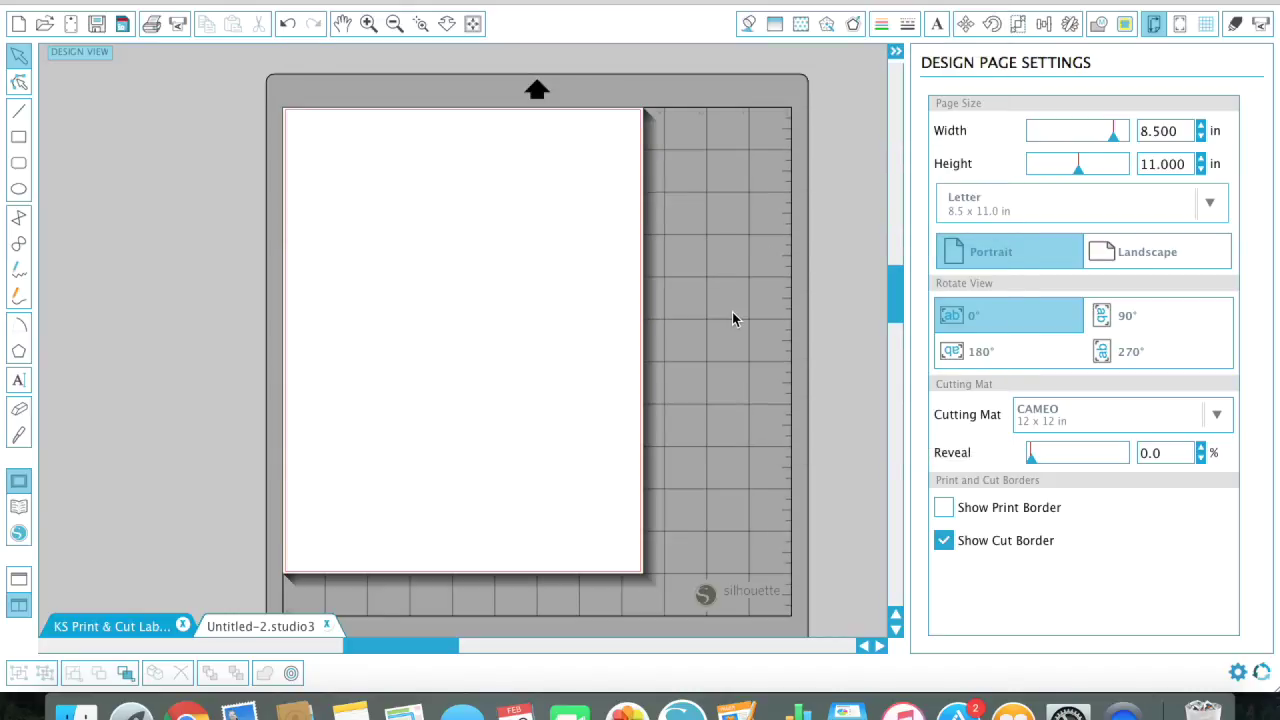
click(765, 282)
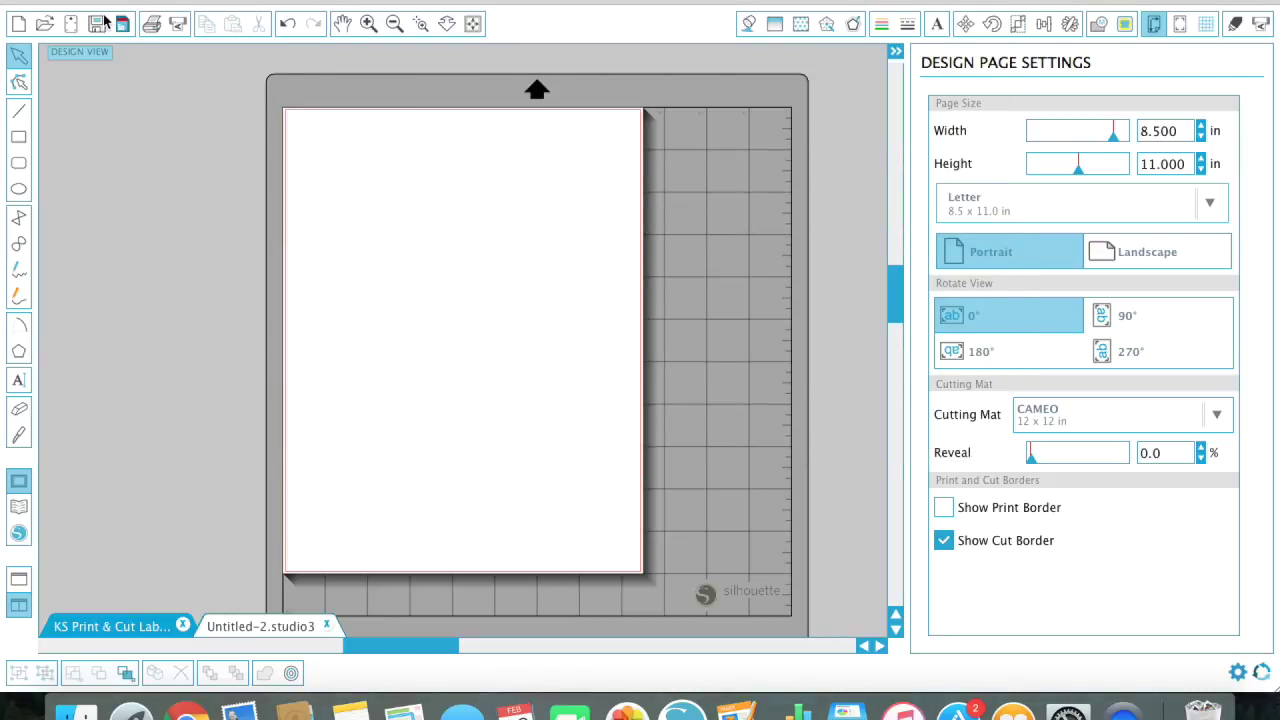
click(36, 1)
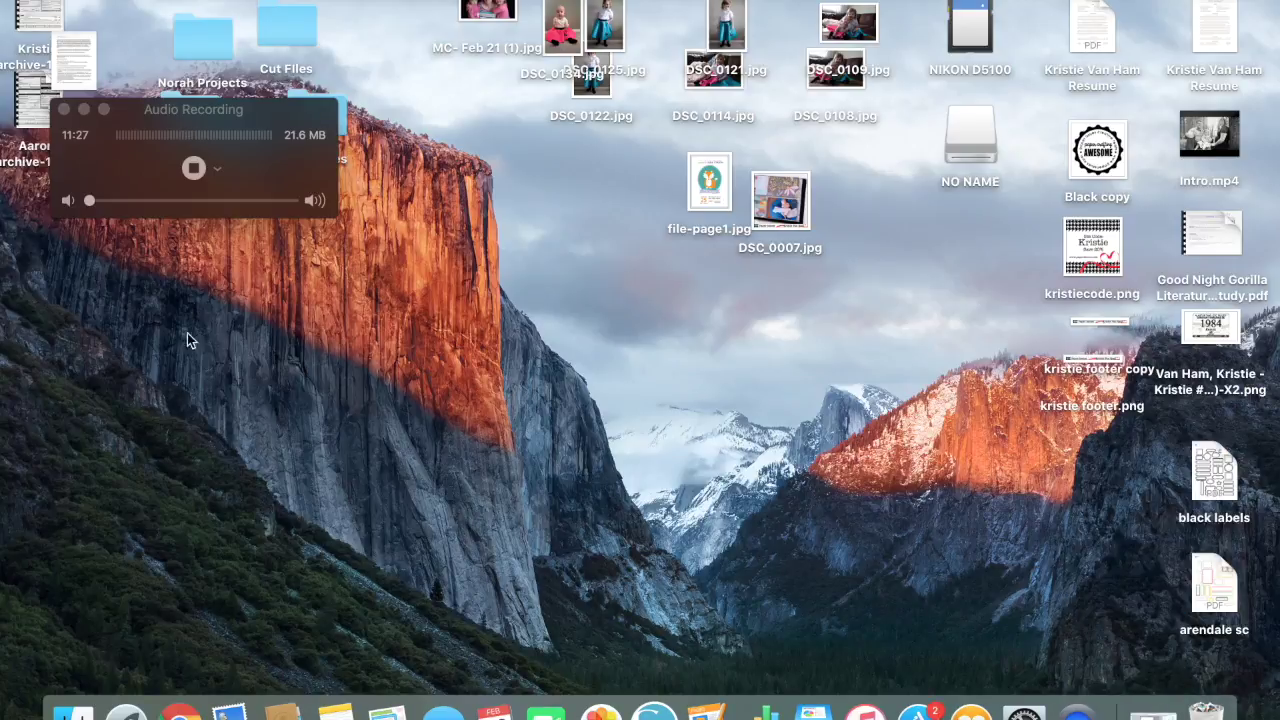
In Finder, unzip the Arendal labels download, open sc_january2016_printables_labels_mp, then restore Silhouette Studio.
click(66, 712)
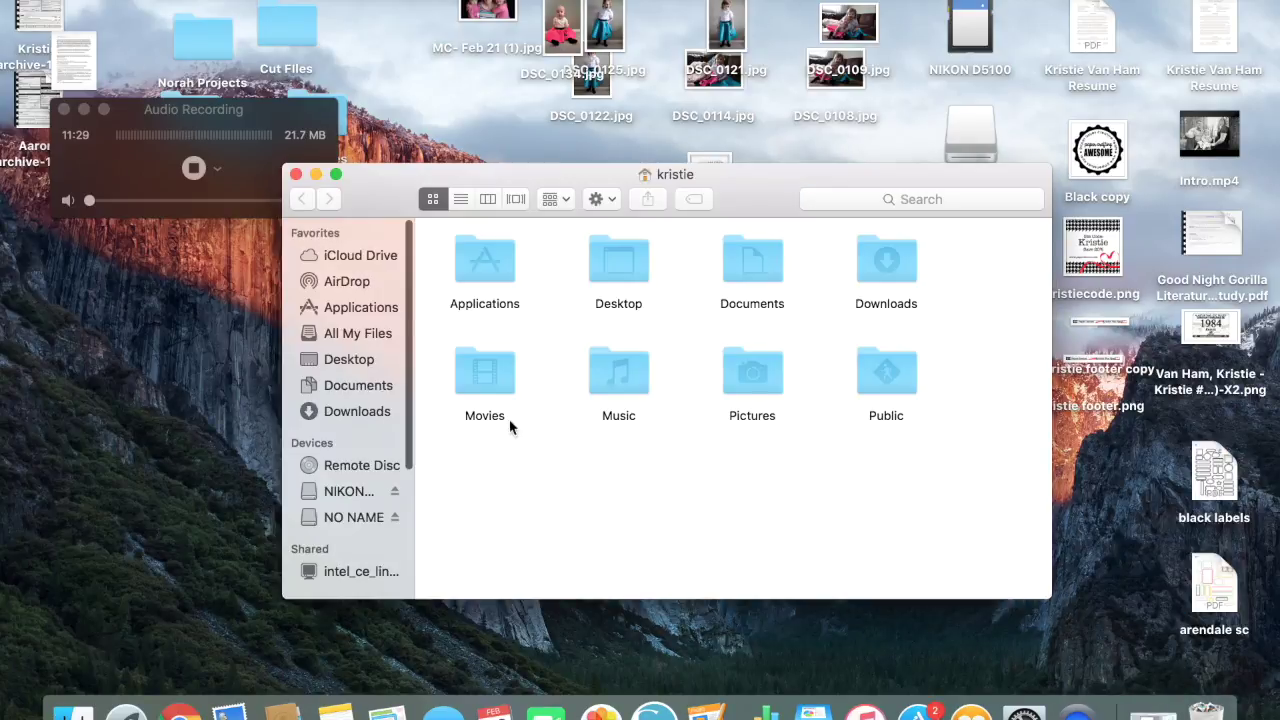
click(866, 280)
double_click(866, 280)
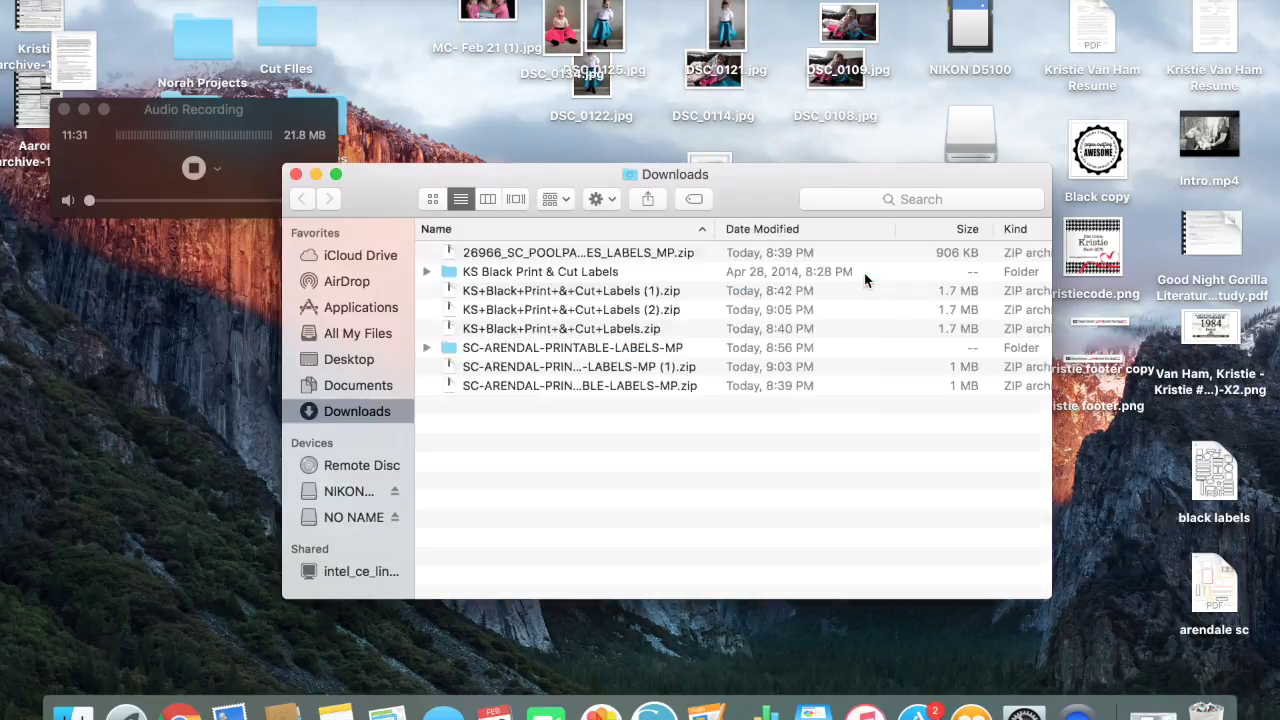
double_click(543, 366)
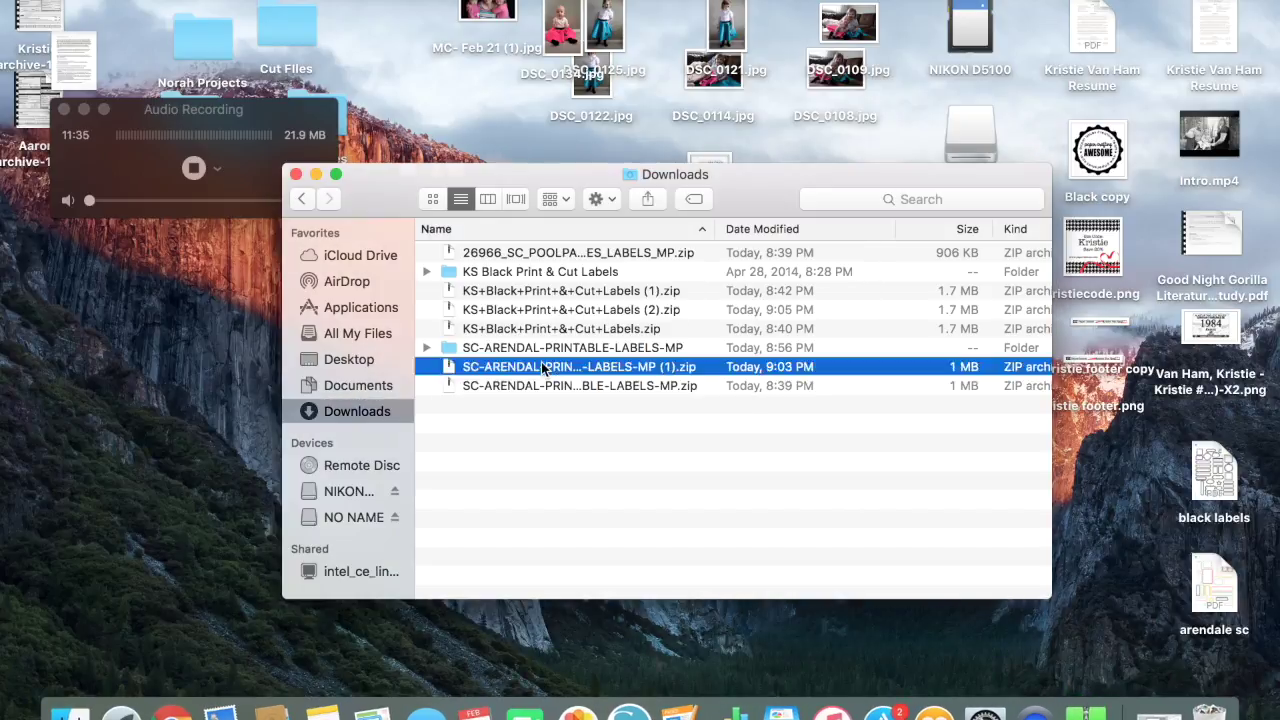
double_click(541, 388)
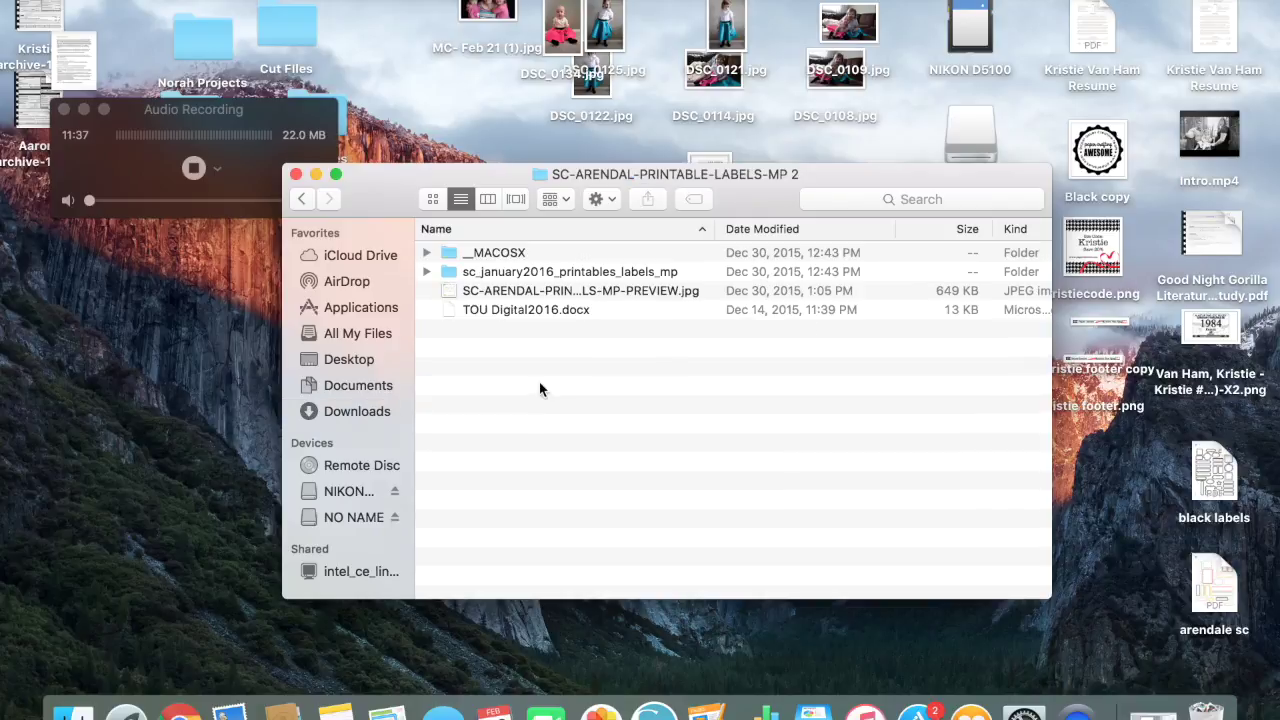
double_click(550, 275)
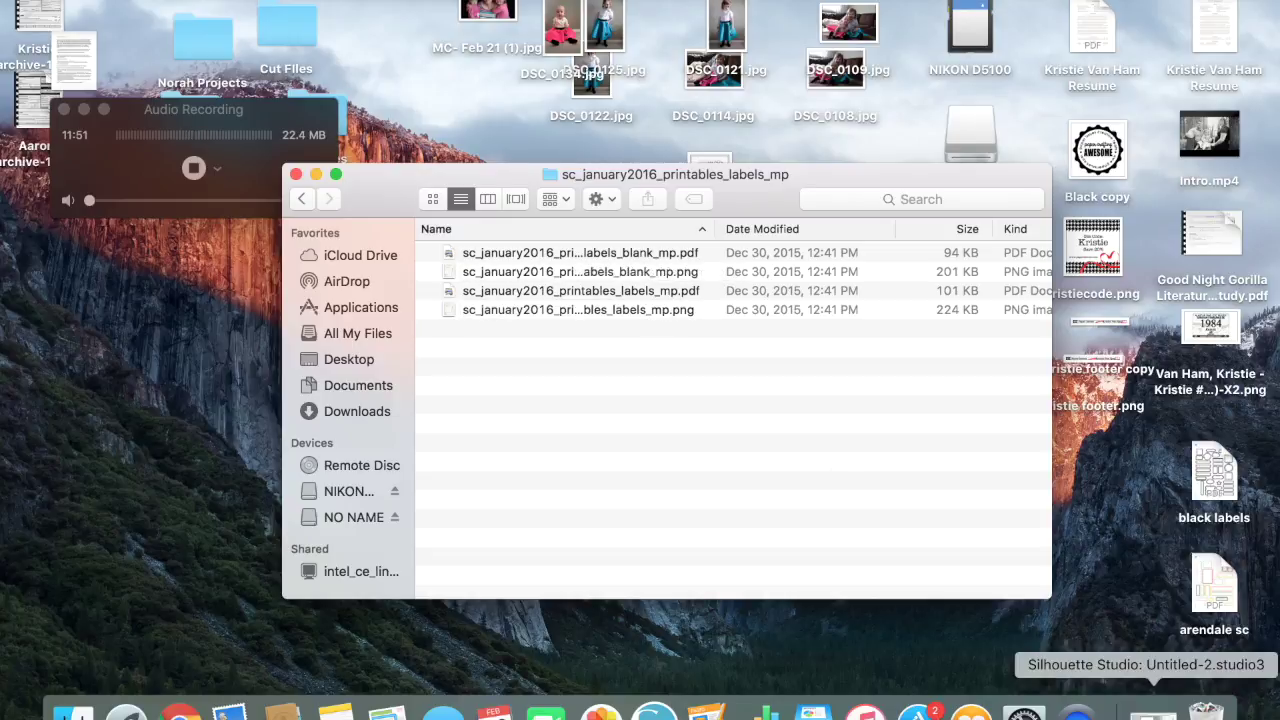
click(1152, 710)
Drag sc_january2016_printables_labels_blank_mp.png from Finder into Silhouette Studio and position it on the Untitled-2 page.
drag(719, 10, 954, 338)
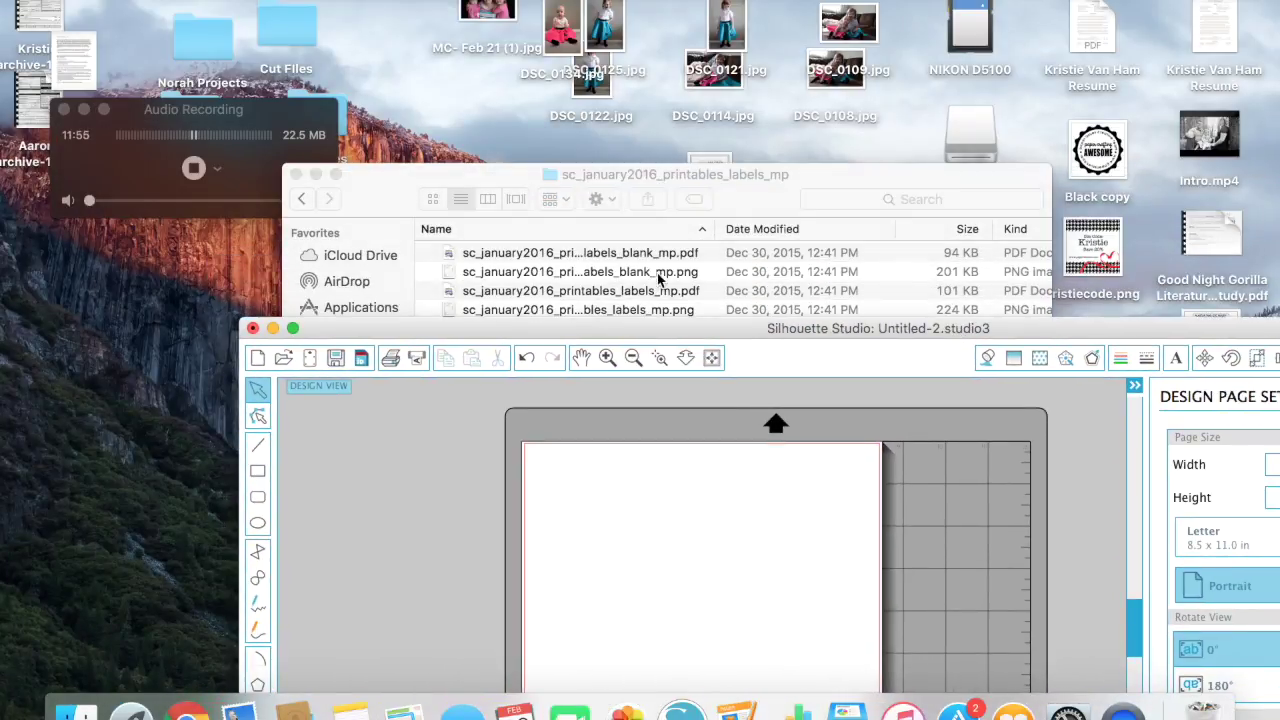
drag(663, 302, 706, 503)
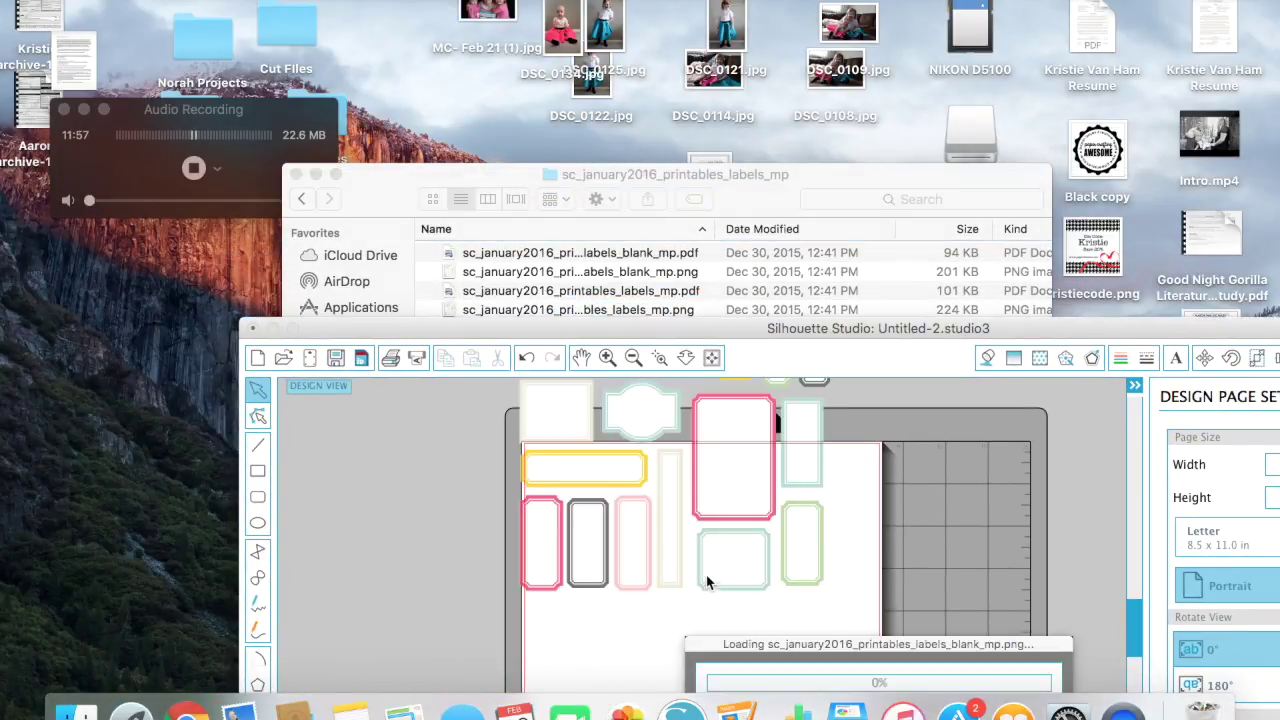
double_click(829, 328)
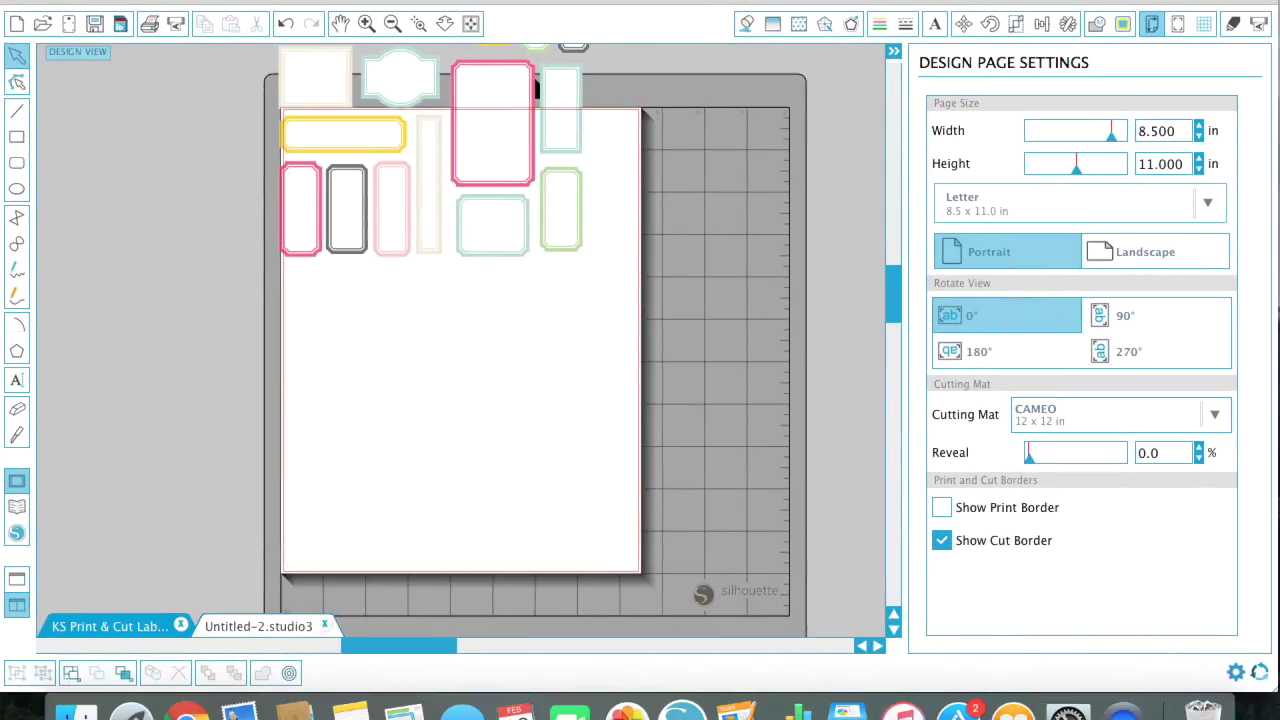
drag(520, 151, 551, 445)
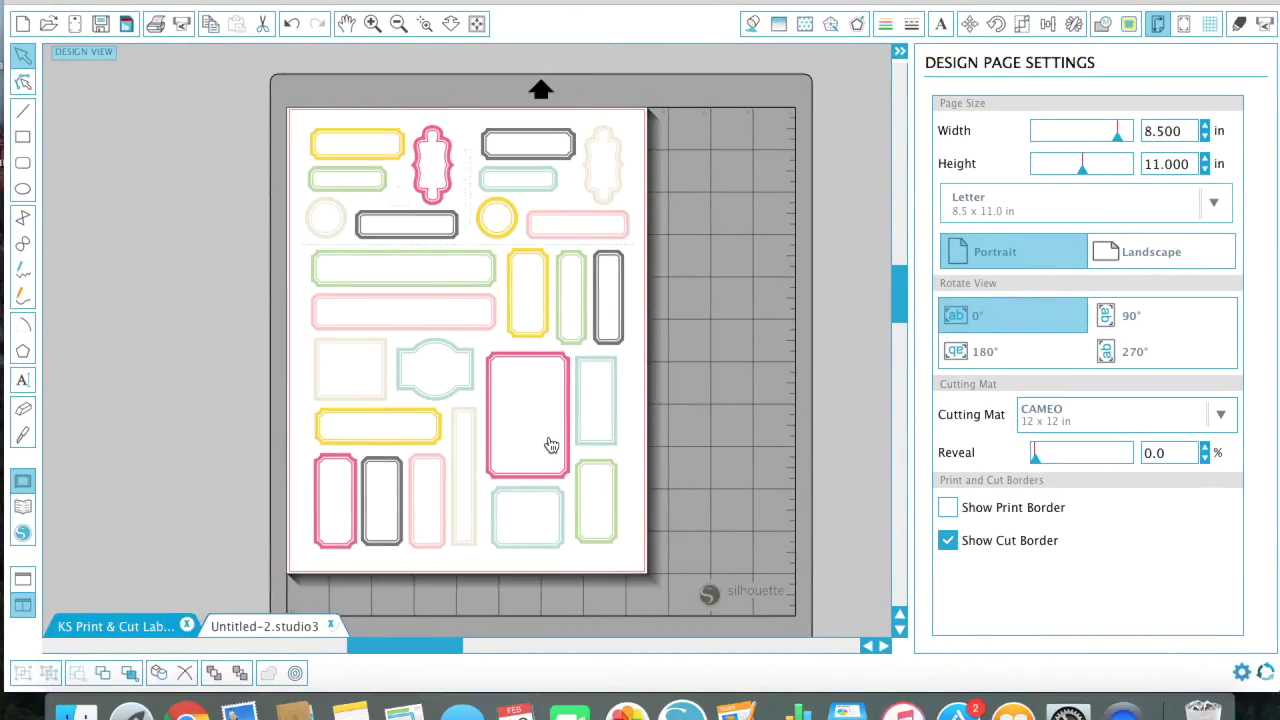
click(826, 292)
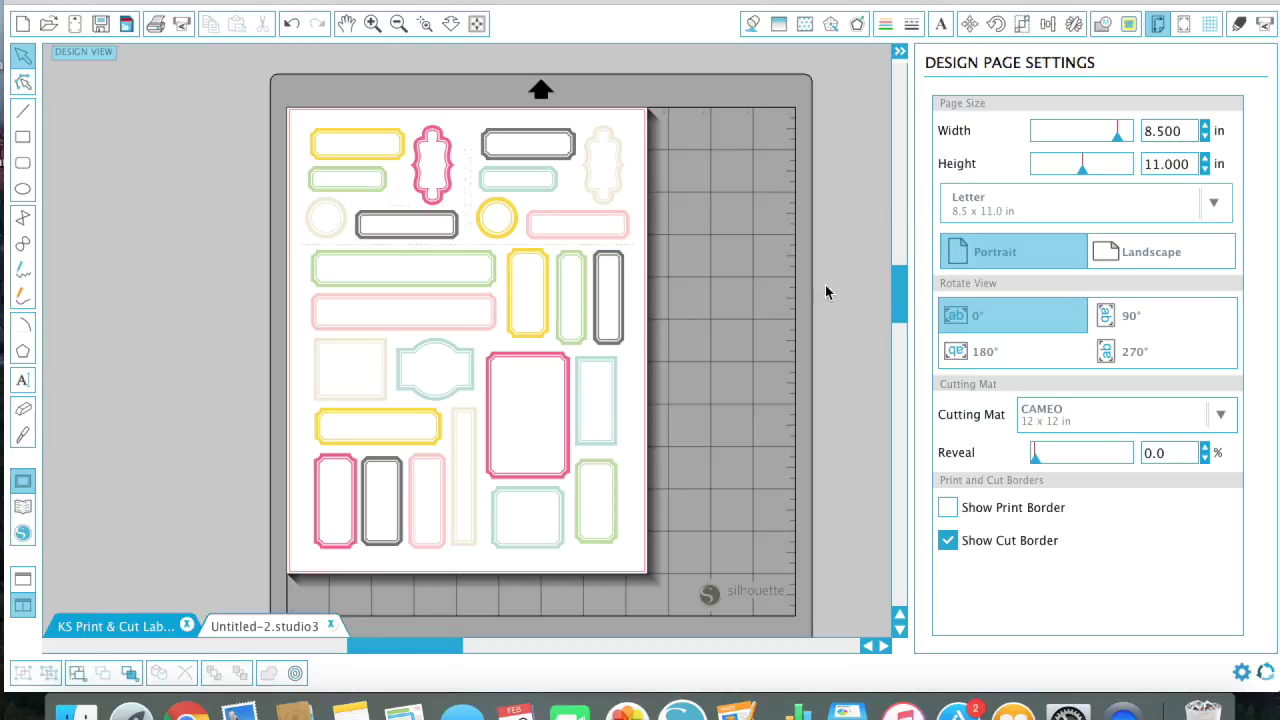
Turn on Type 1 (CAMEO, Portrait) registration marks and shift the label sheet lower inside them.
click(1183, 26)
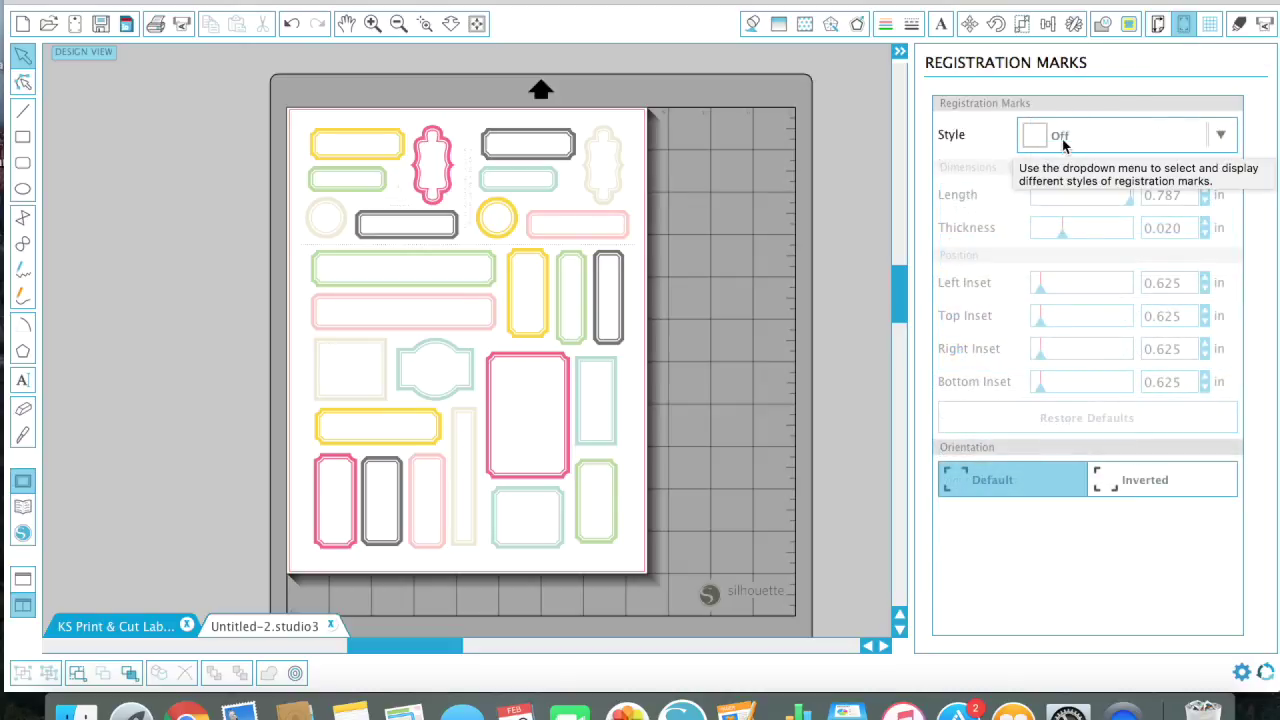
click(1064, 144)
click(1065, 214)
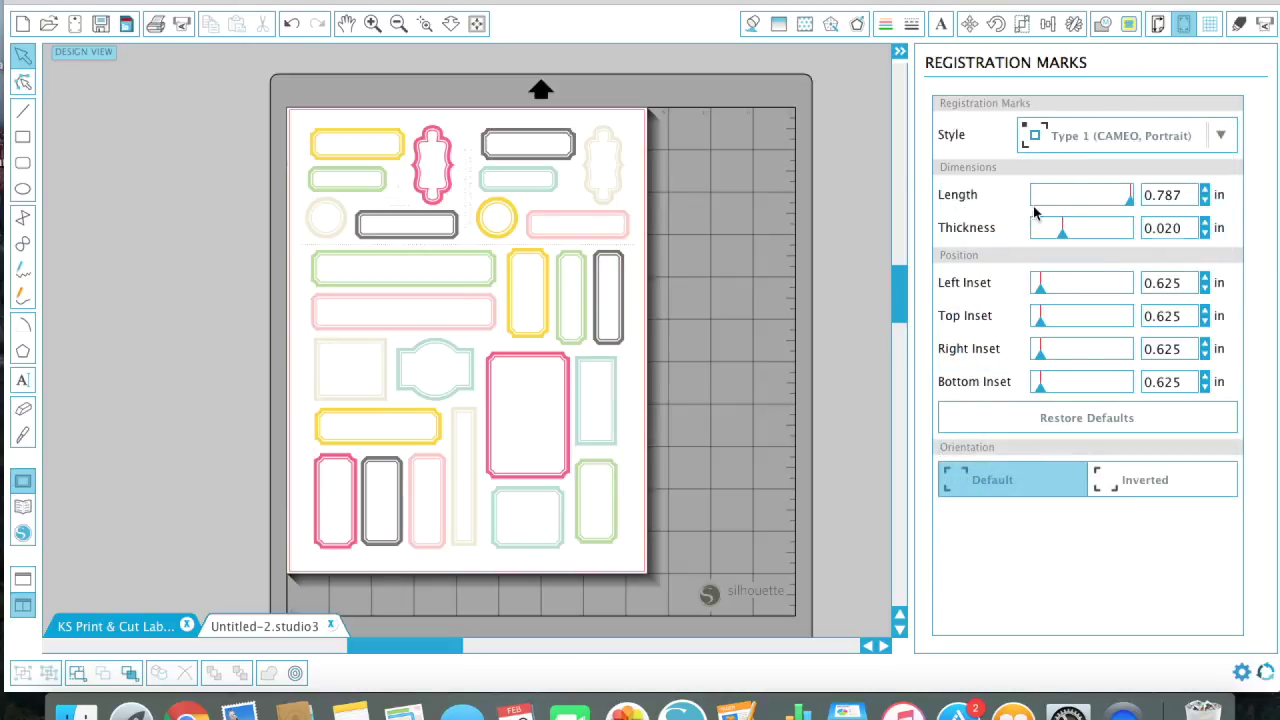
drag(505, 234, 505, 277)
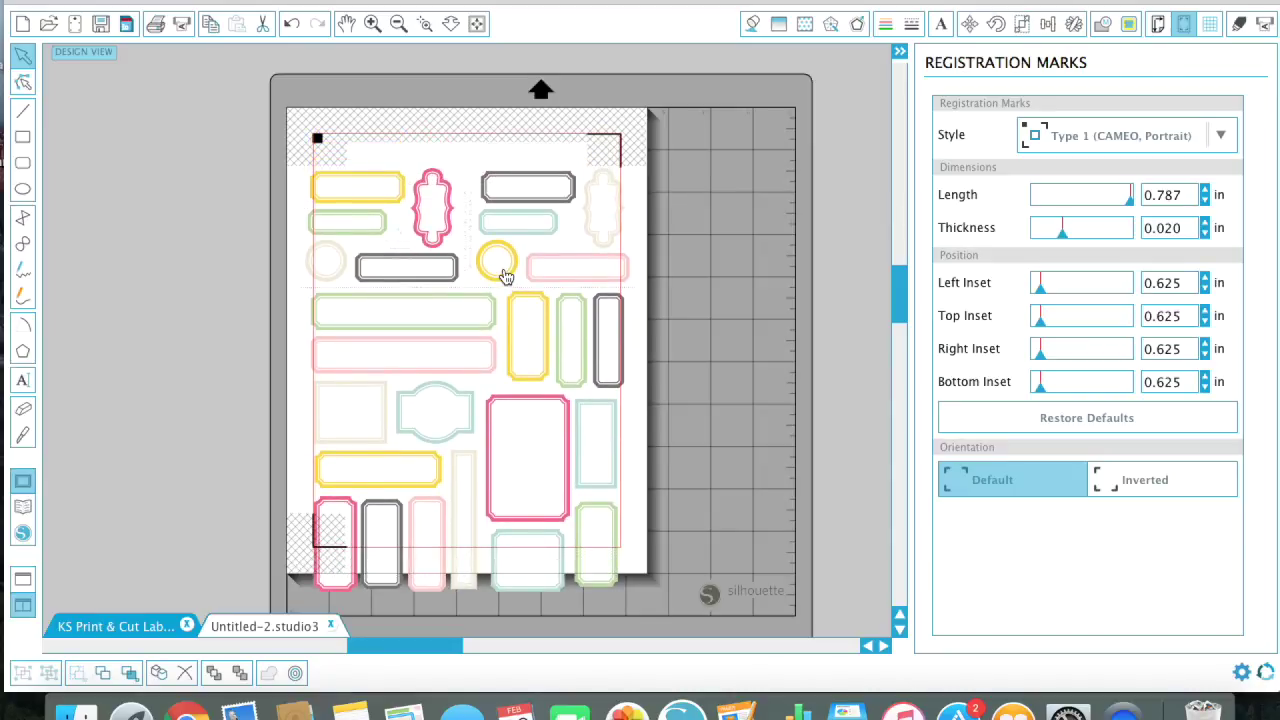
click(503, 267)
click(510, 224)
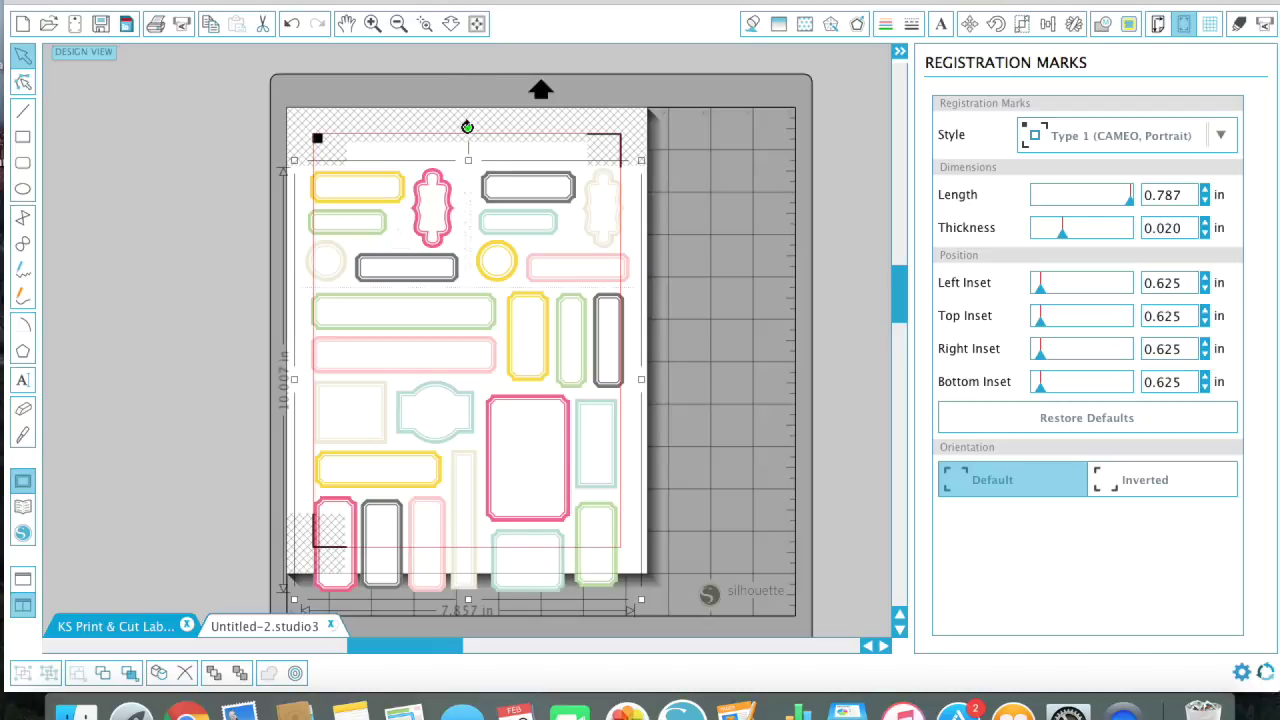
Reposition the label group within the marks and resize it to 7.443 × 9.479 in.
drag(467, 127, 470, 540)
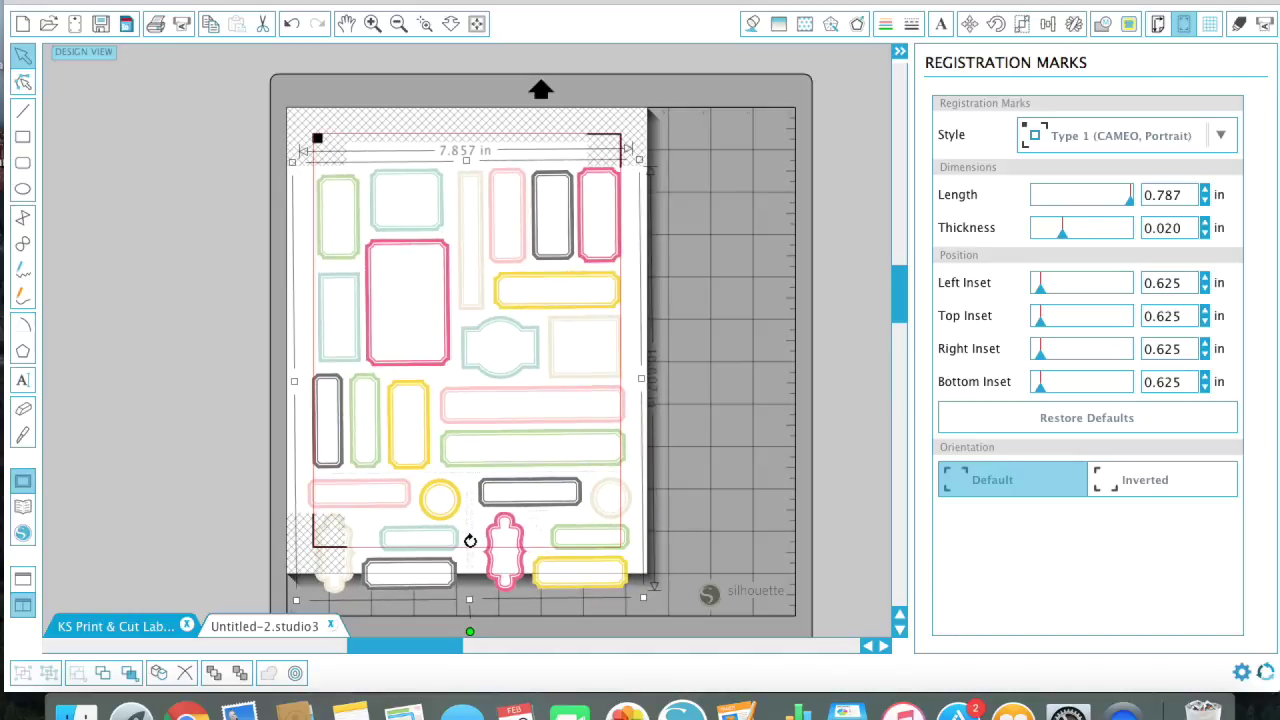
drag(500, 351, 498, 353)
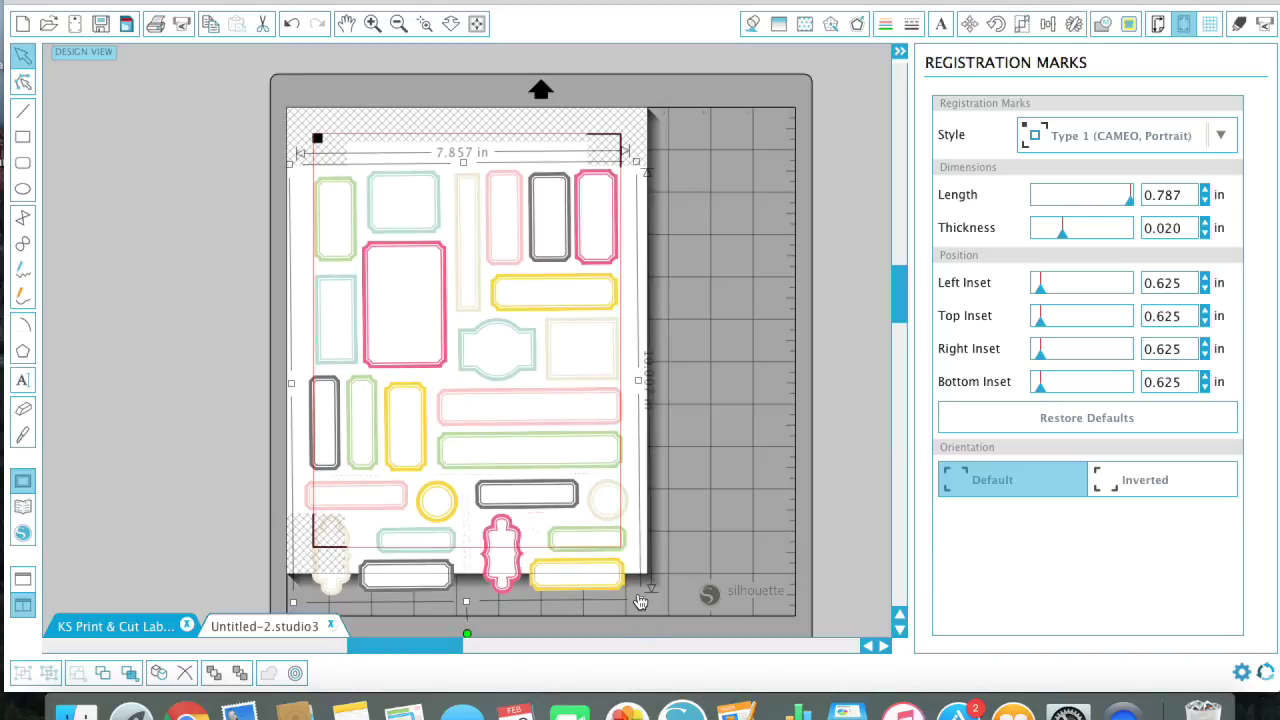
drag(641, 600, 618, 573)
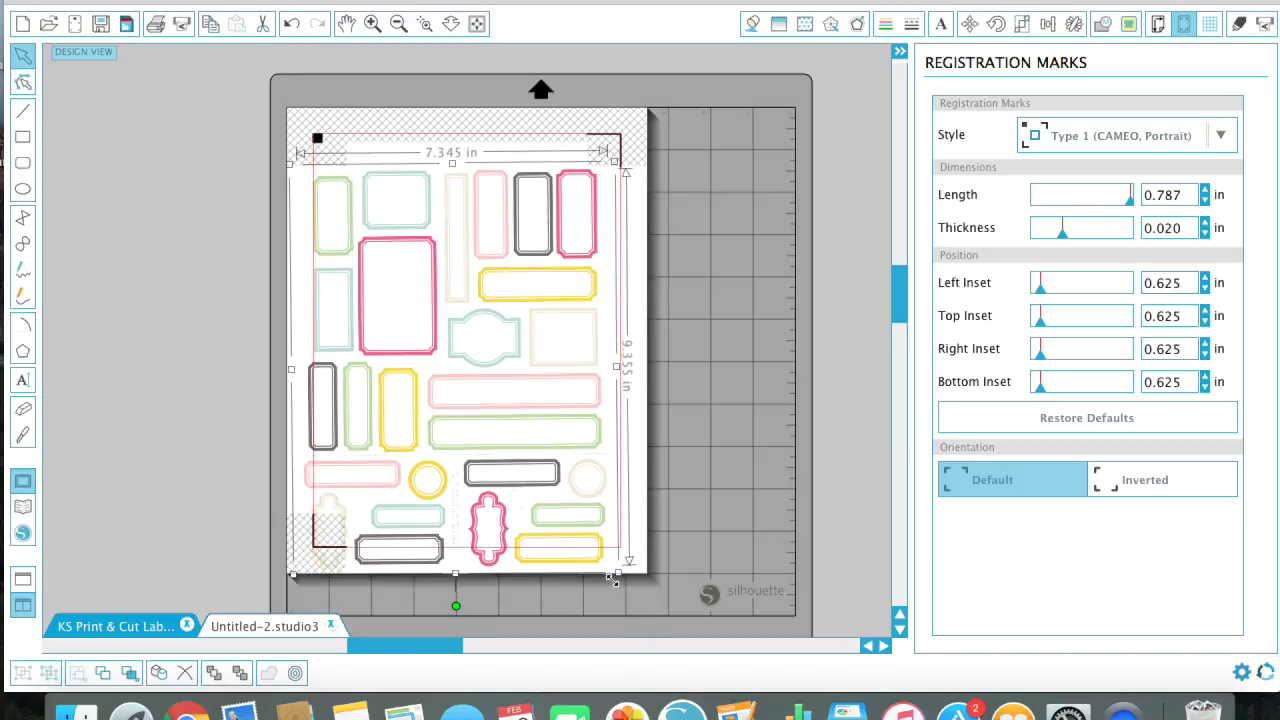
mouse_move(563, 485)
mouse_down()
mouse_move(579, 486)
mouse_move(571, 476)
mouse_up()
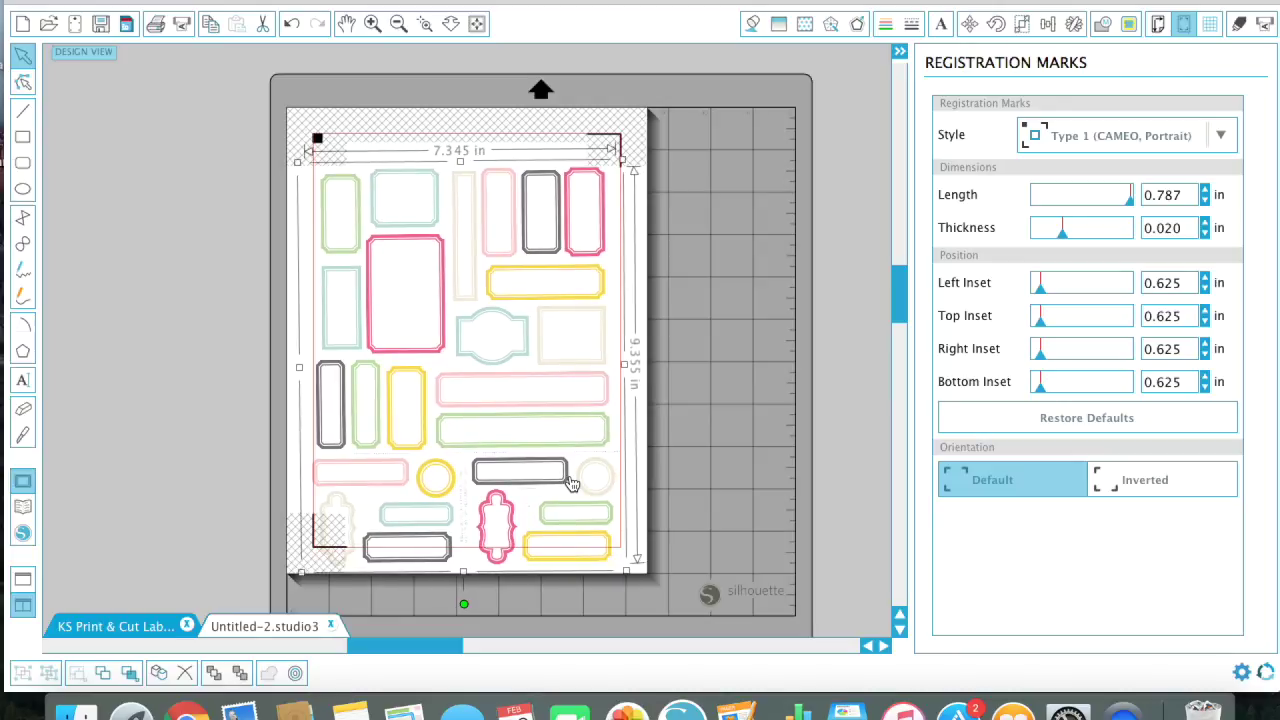
key(Right)
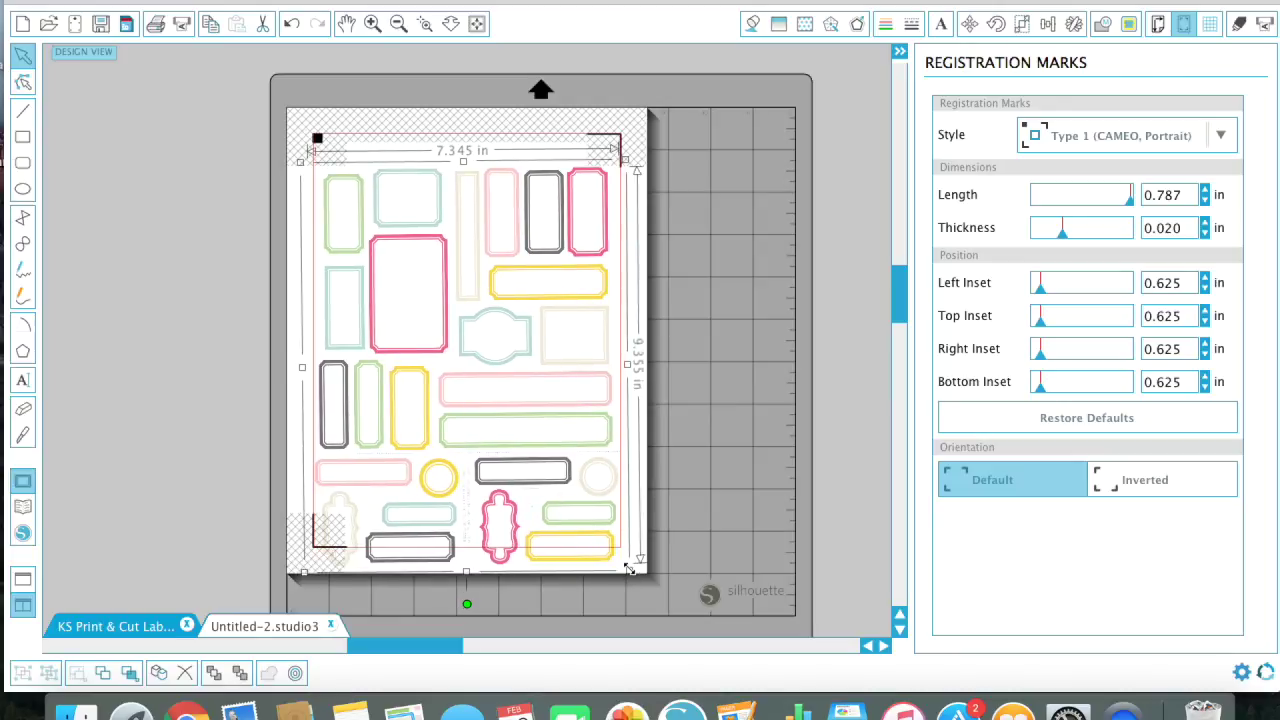
drag(628, 567, 636, 571)
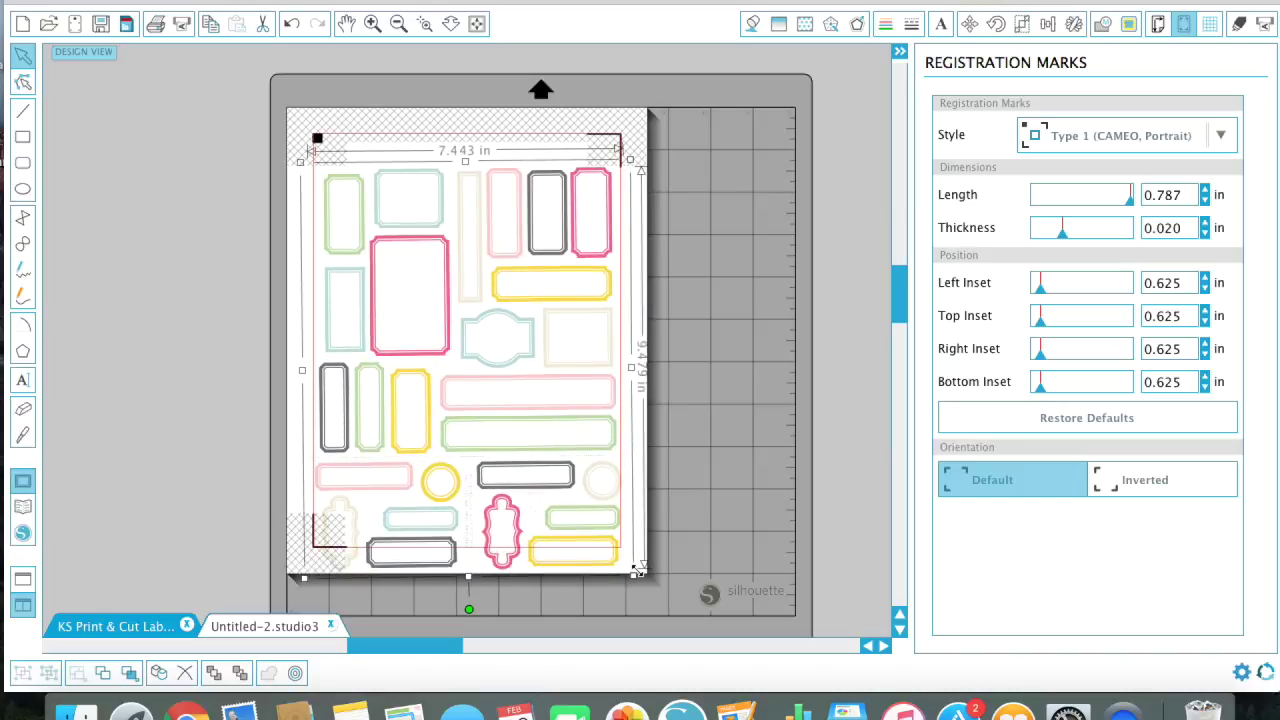
click(23, 408)
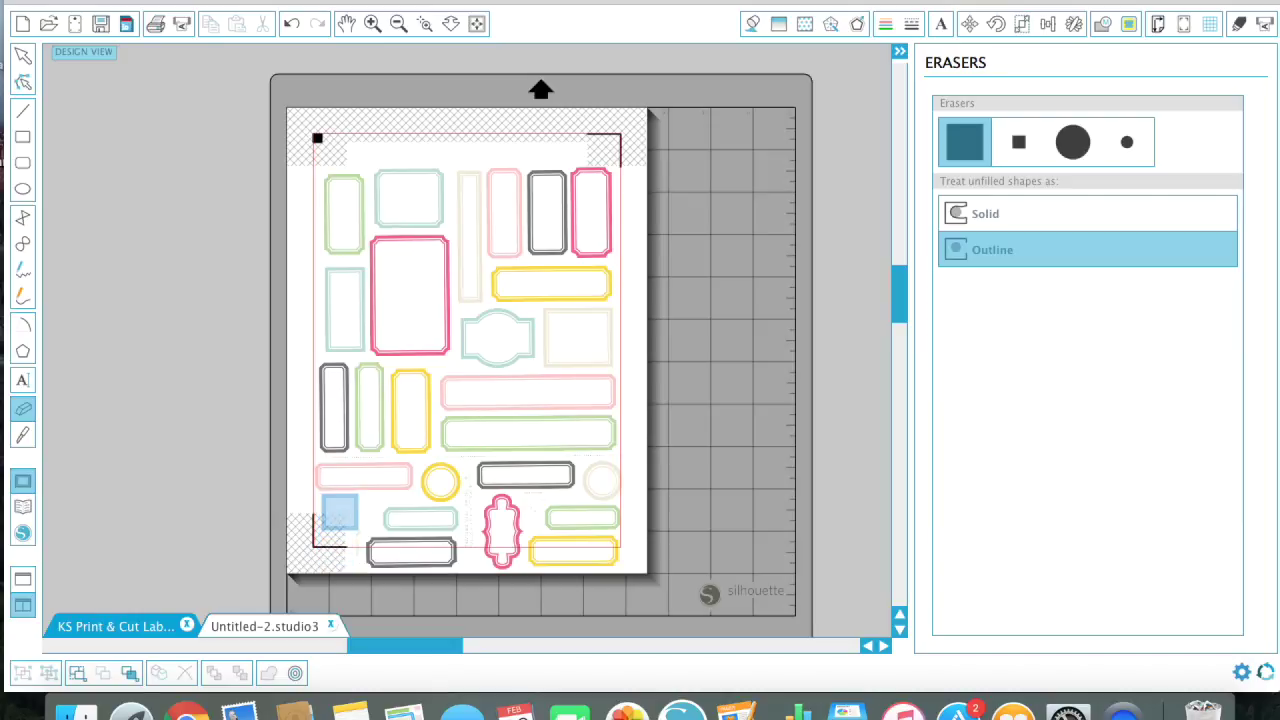
Sweep the Eraser across the bottom row of labels to remove them from the sheet image.
mouse_move(357, 549)
mouse_down()
mouse_move(457, 557)
mouse_move(394, 554)
mouse_move(477, 550)
mouse_move(479, 513)
mouse_move(528, 508)
mouse_move(548, 520)
mouse_move(494, 568)
mouse_move(622, 547)
mouse_move(622, 524)
mouse_move(551, 520)
mouse_up()
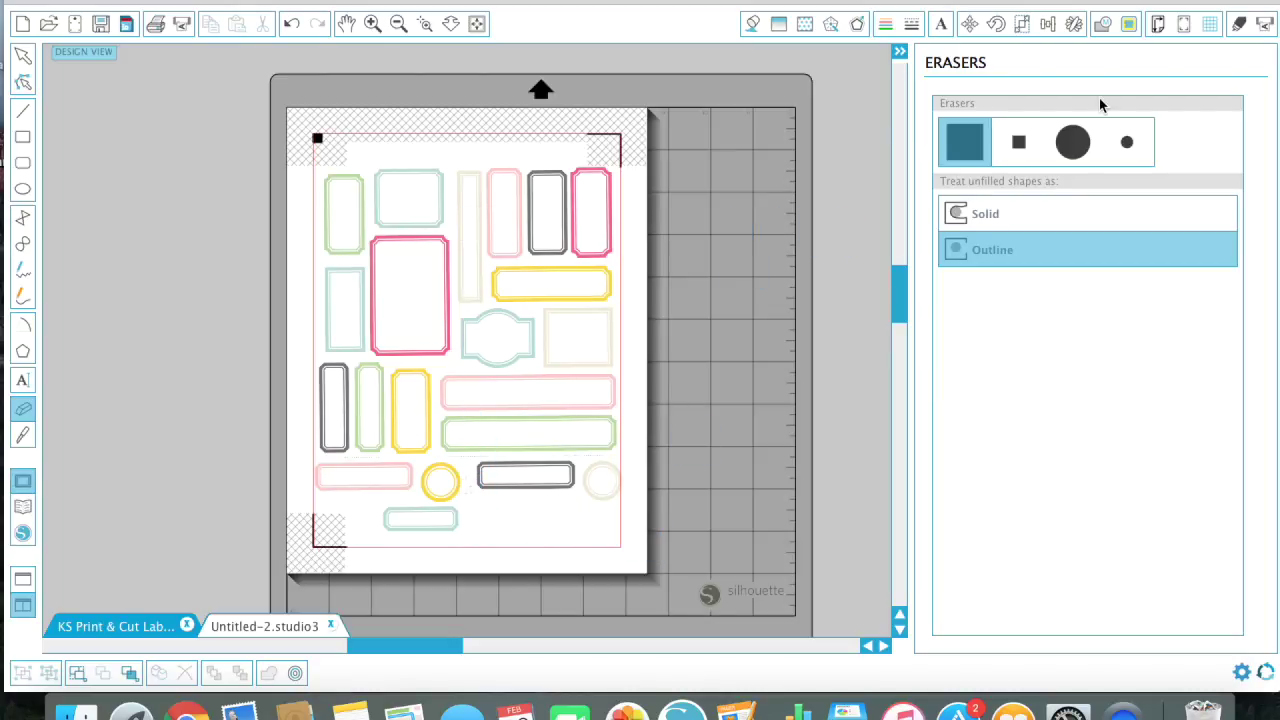
click(1129, 27)
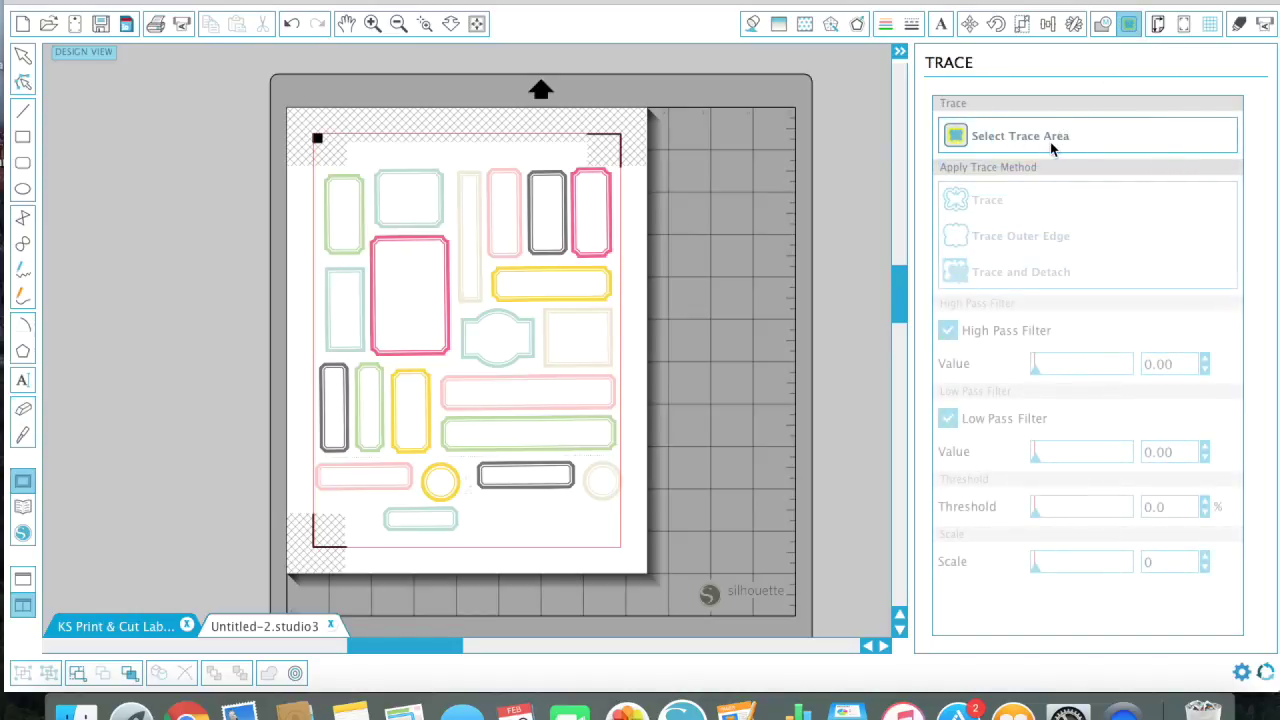
Mark the whole label sheet as the trace area, raise the scale, and tune the threshold to about 48–50.
click(1025, 142)
mouse_move(626, 139)
mouse_down()
mouse_move(600, 475)
mouse_move(278, 588)
mouse_move(309, 560)
mouse_move(293, 577)
mouse_up()
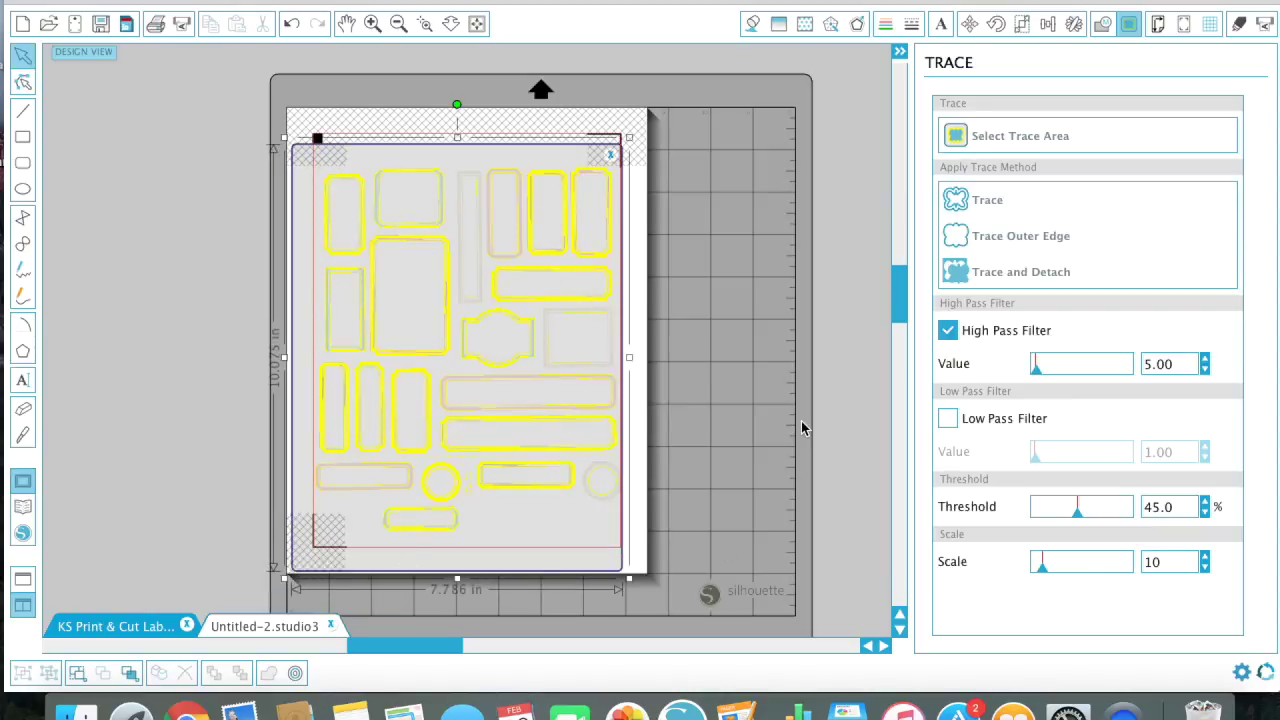
drag(1041, 568, 1053, 568)
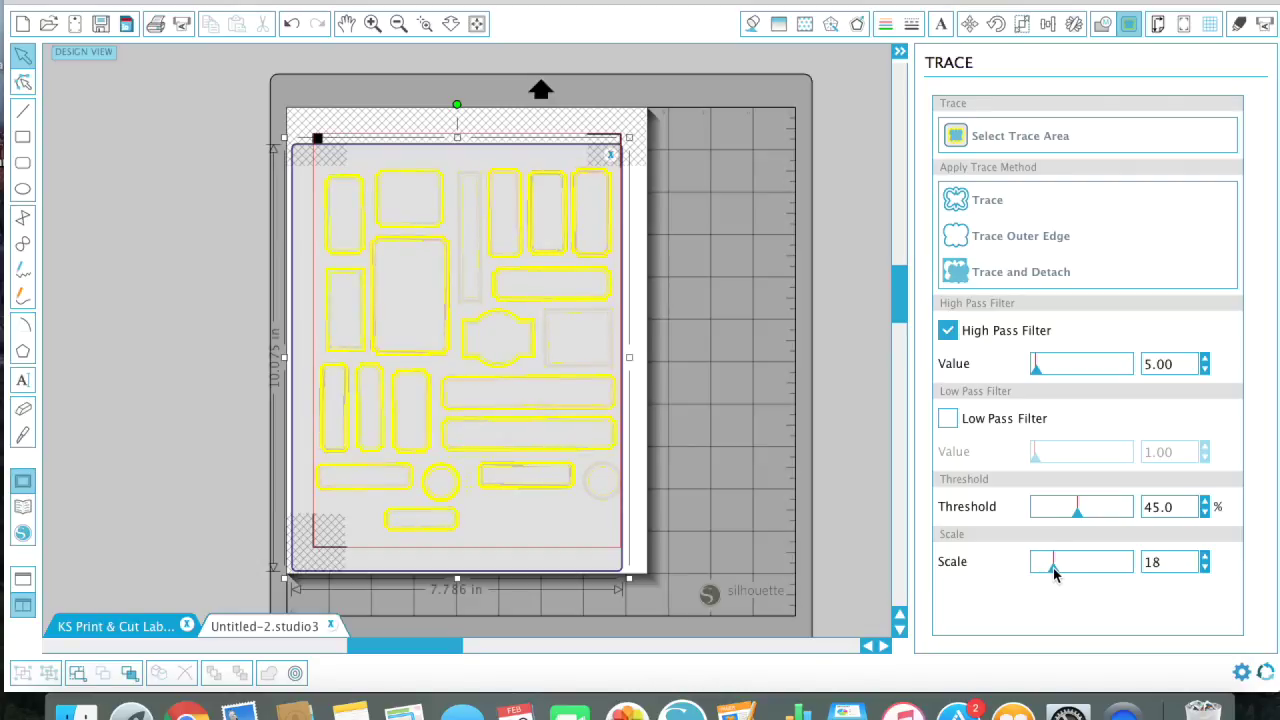
drag(1075, 512, 1080, 512)
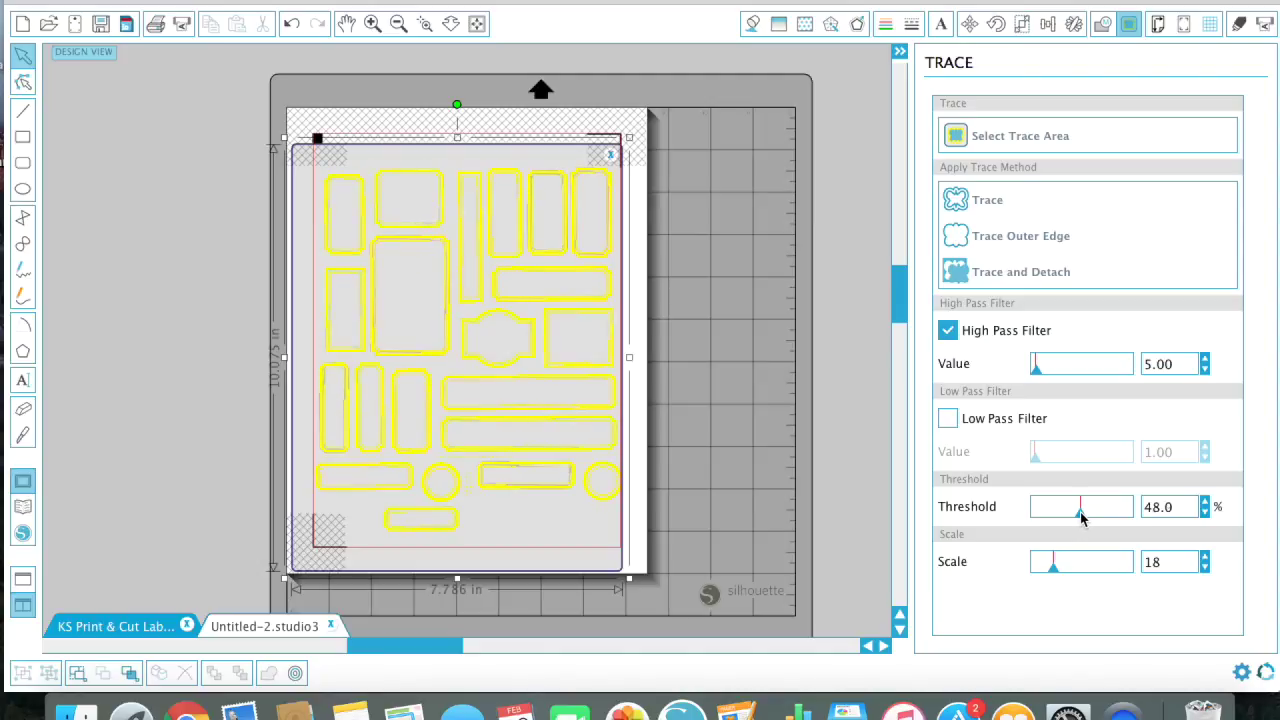
click(1205, 505)
click(1205, 505)
click(1205, 505)
click(1205, 504)
drag(1081, 516, 1086, 516)
drag(1086, 516, 1083, 516)
Trace the labels' outer edges into cut lines and move the image aside to check them.
click(1012, 240)
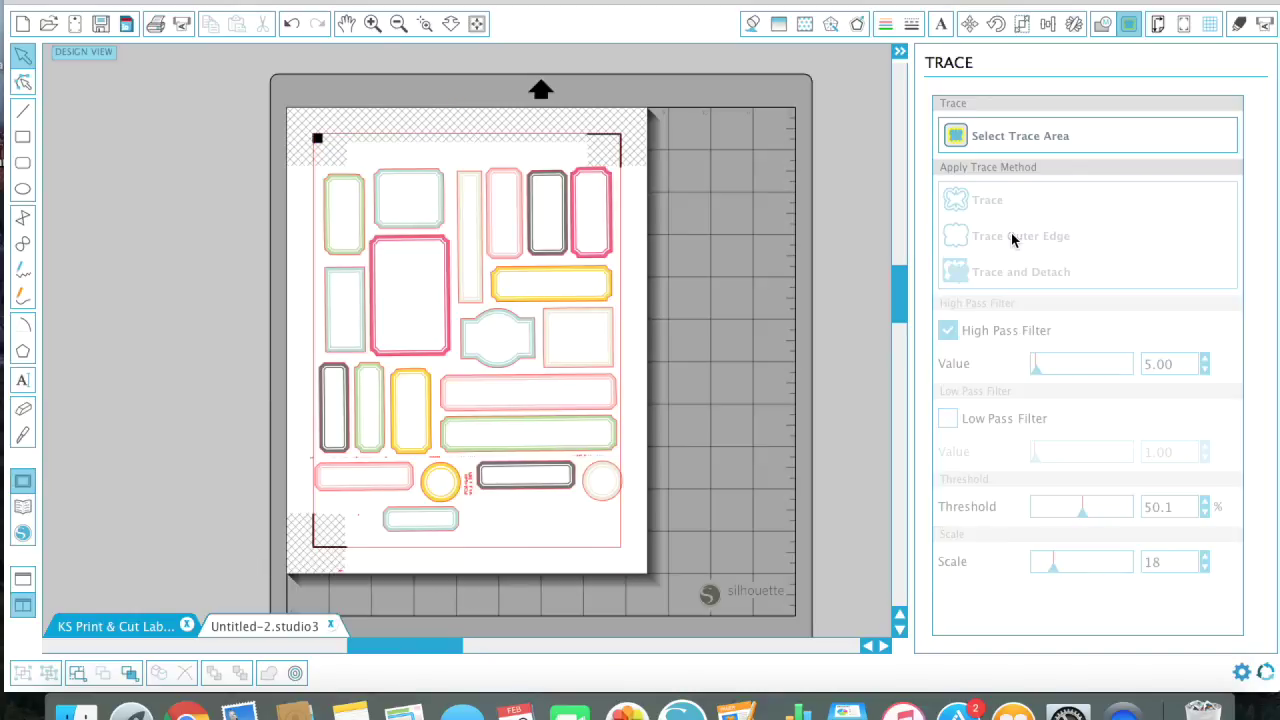
mouse_move(548, 291)
mouse_down()
mouse_move(895, 280)
mouse_move(857, 271)
mouse_move(878, 273)
mouse_up()
click(474, 433)
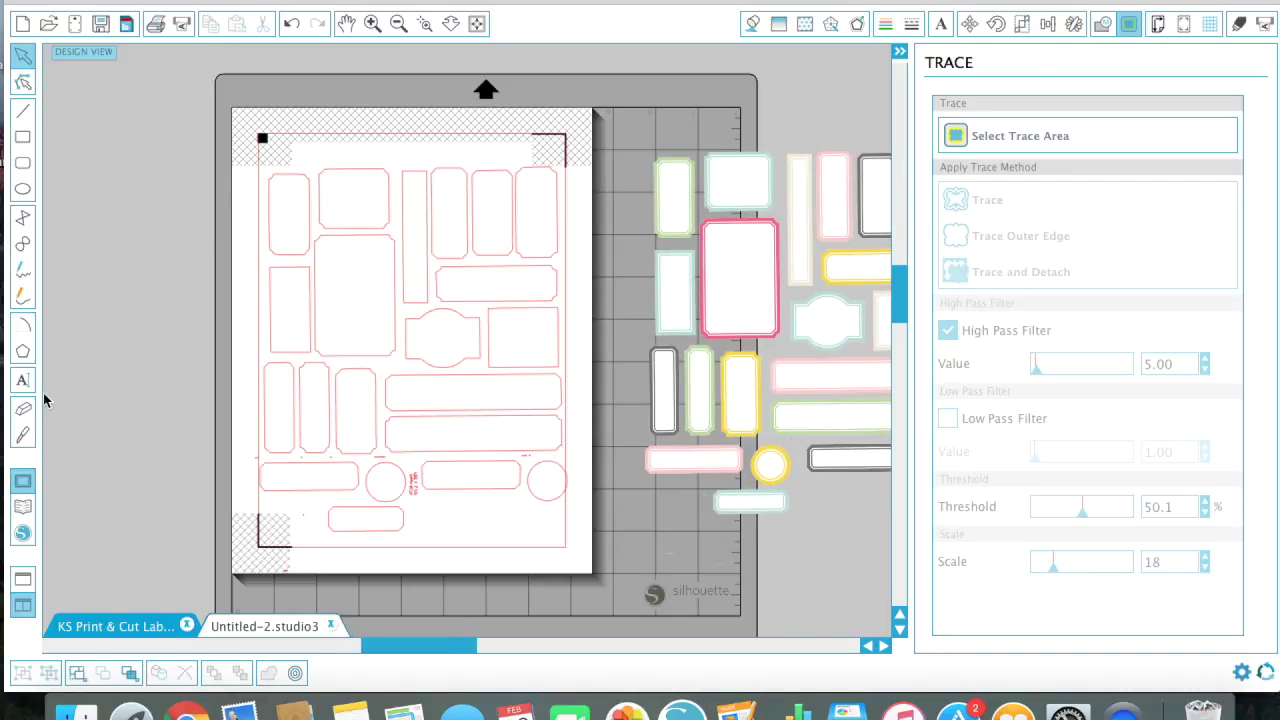
click(23, 435)
Undo to put the image back on its cut lines and erase a stray fragment with the small square eraser.
click(23, 408)
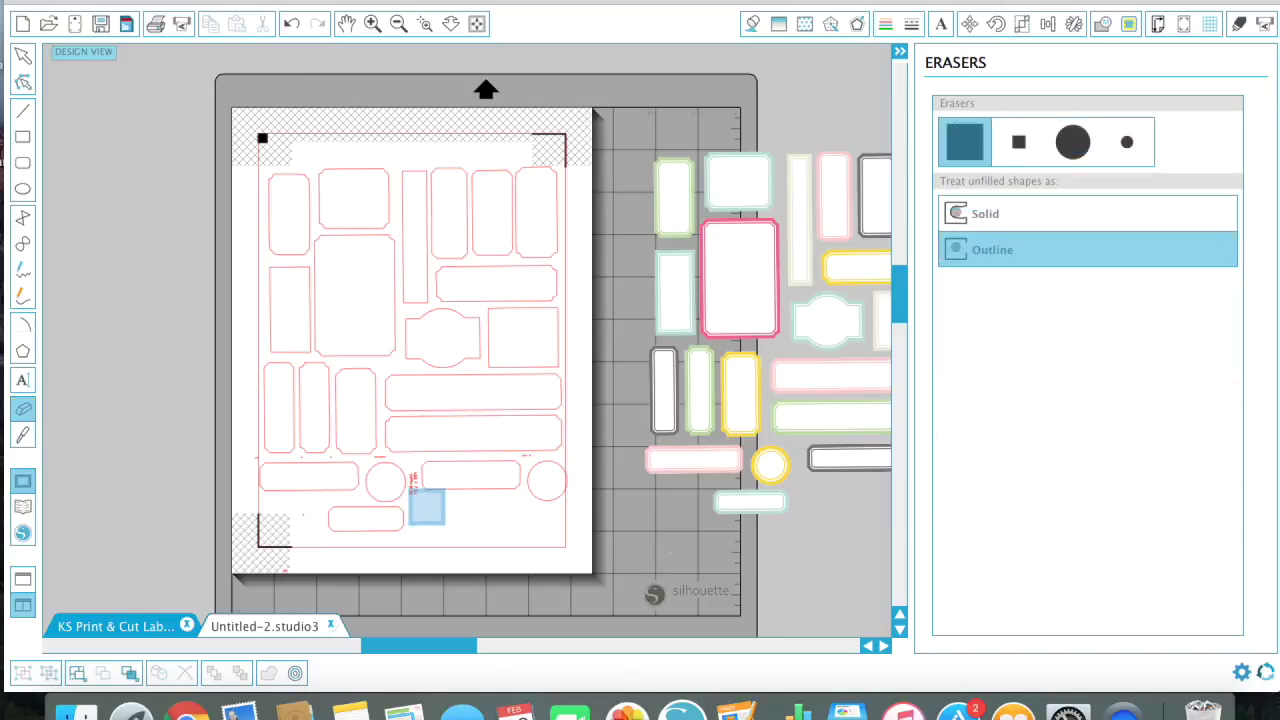
click(1022, 146)
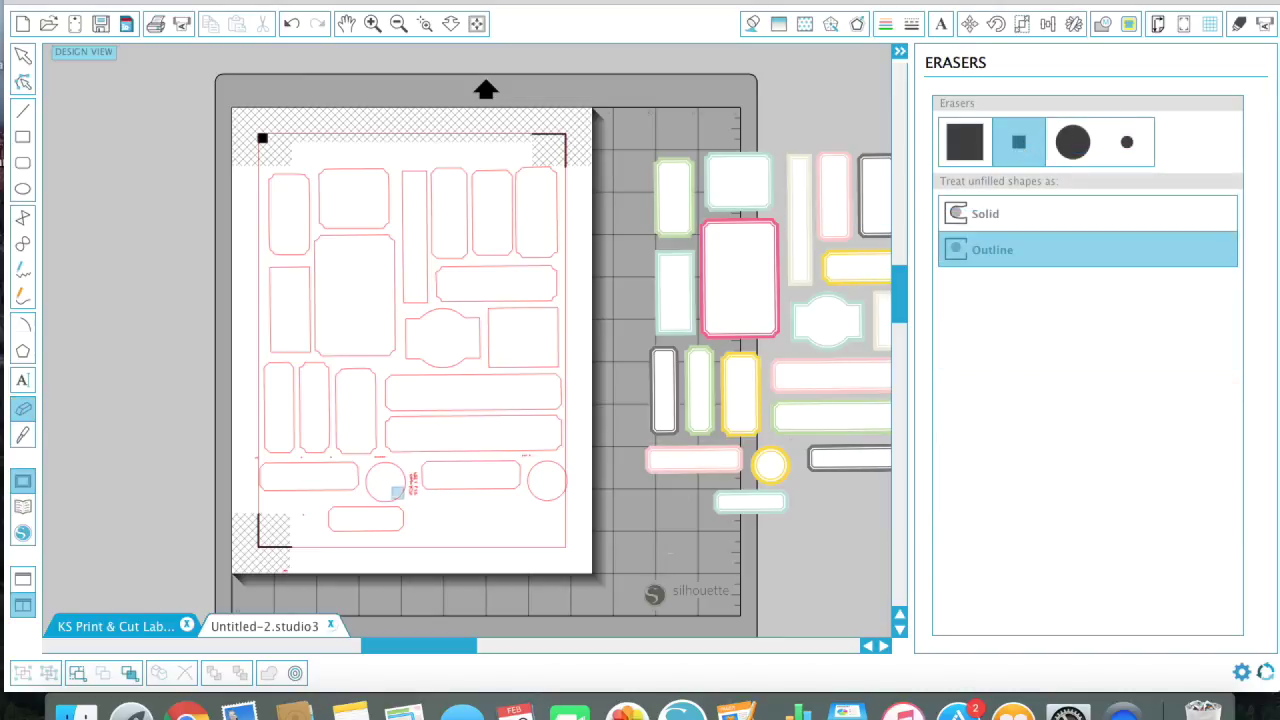
click(293, 24)
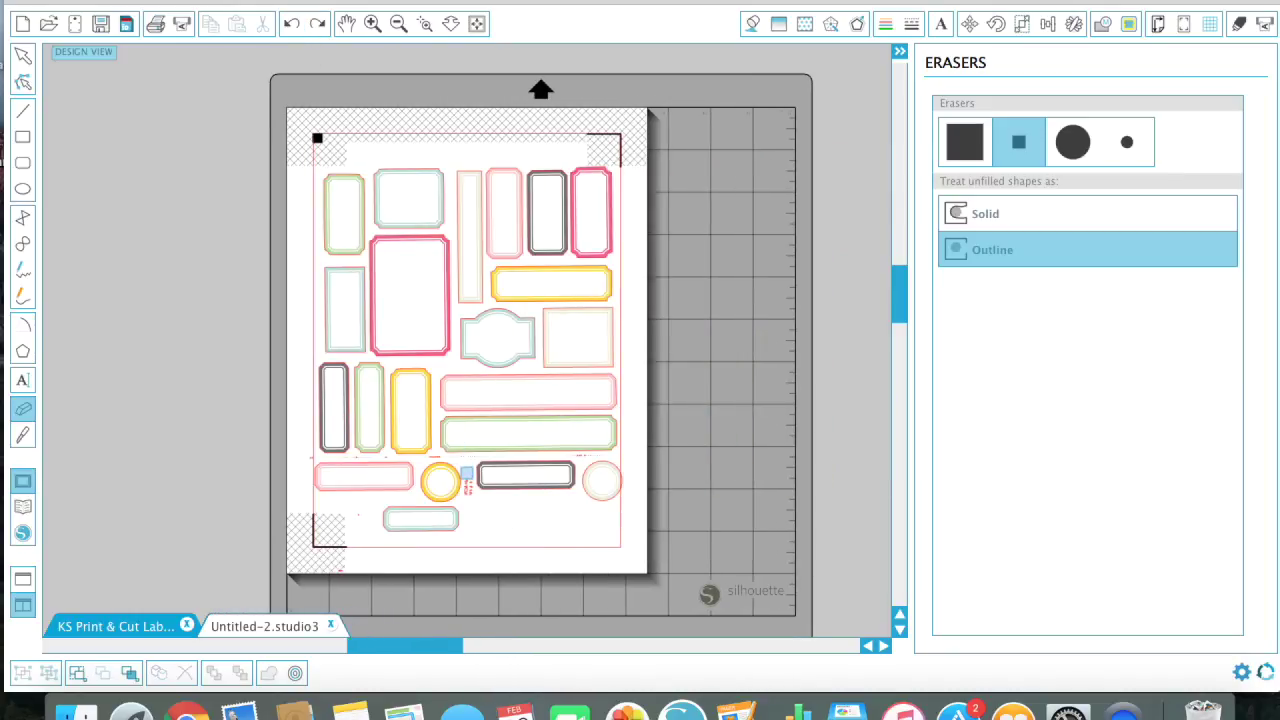
click(469, 494)
Undo an accidental nudge of the labels and switch to the large square eraser.
click(22, 57)
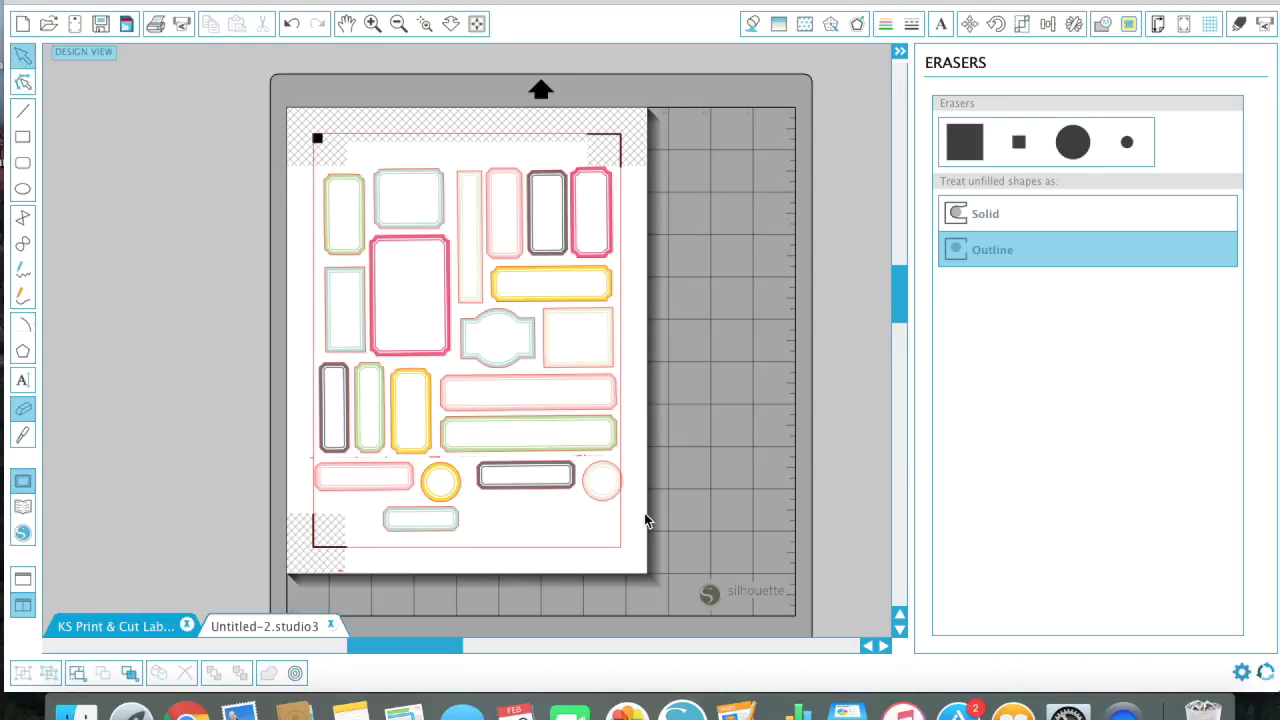
drag(642, 513, 592, 480)
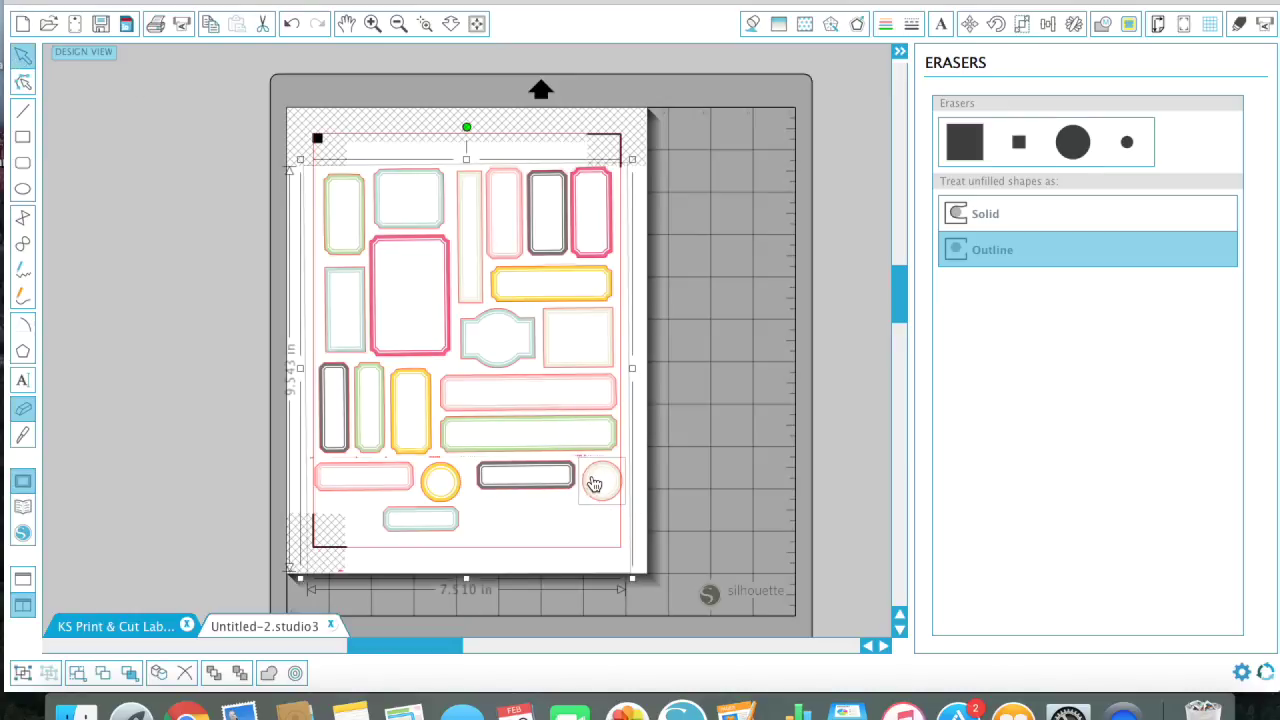
click(292, 23)
click(663, 388)
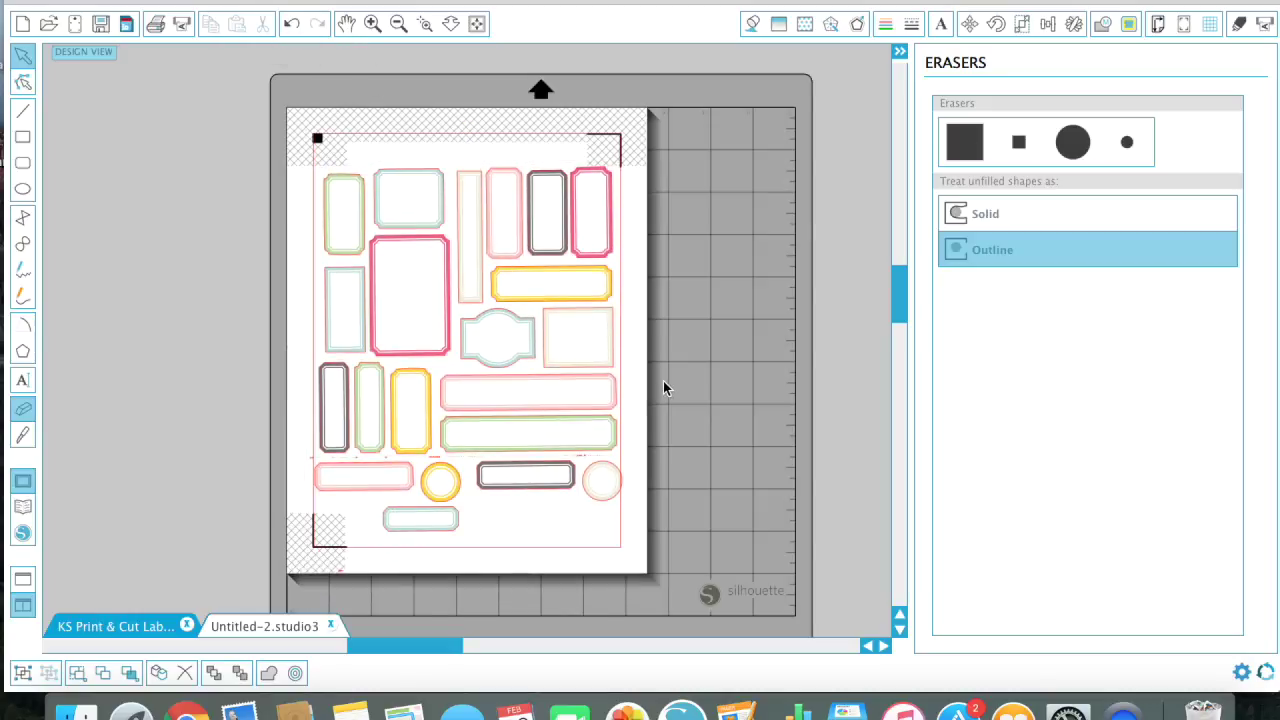
click(962, 138)
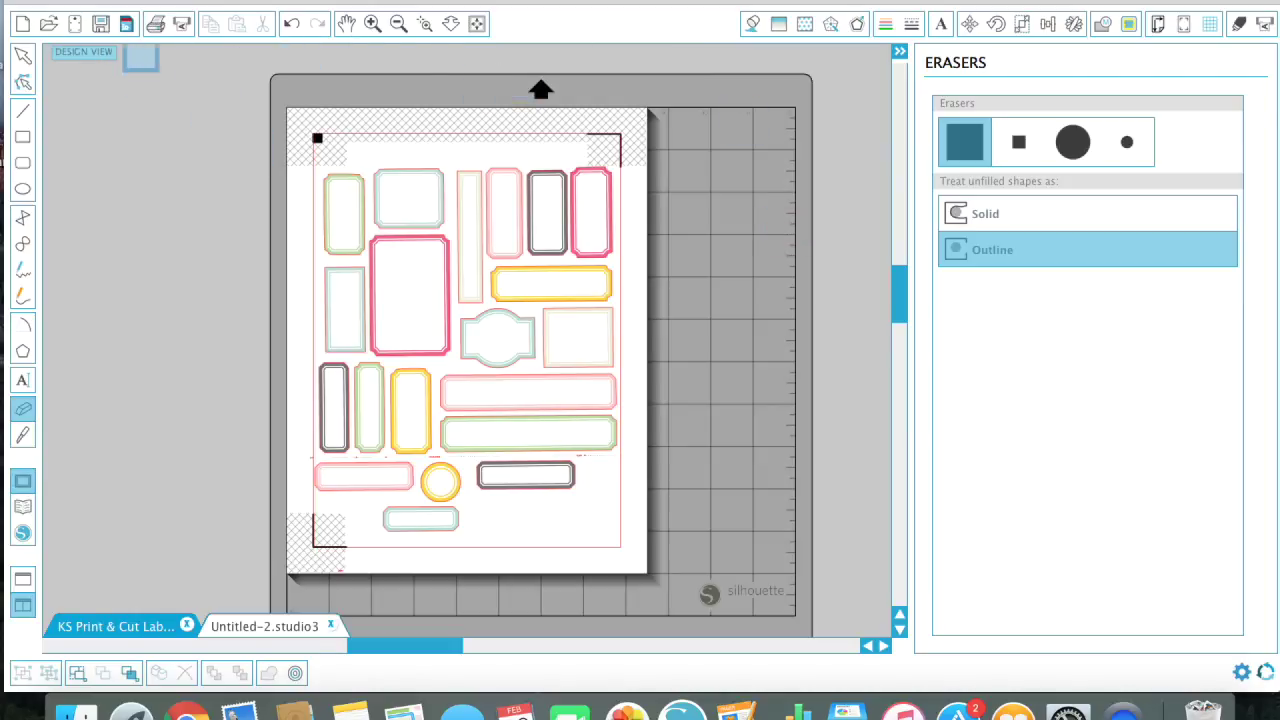
click(1239, 25)
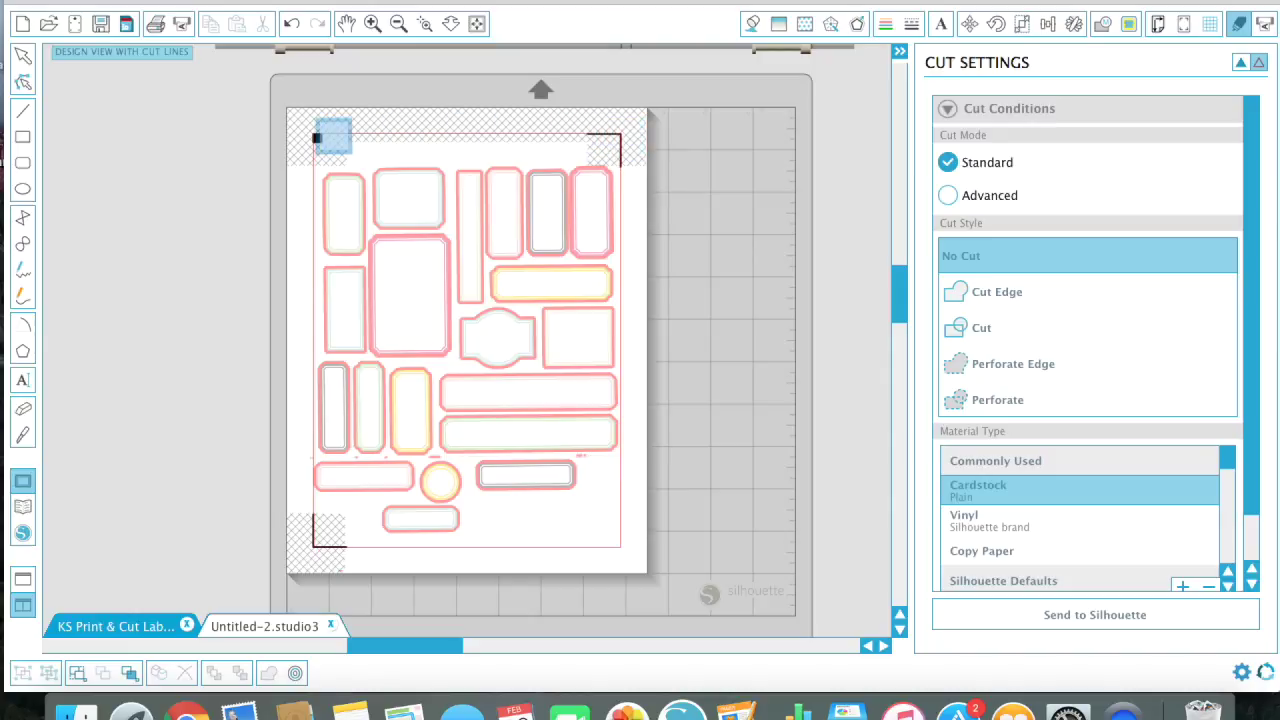
Drag the label image off the page to inspect the red cut lines, then undo it back into place.
click(22, 57)
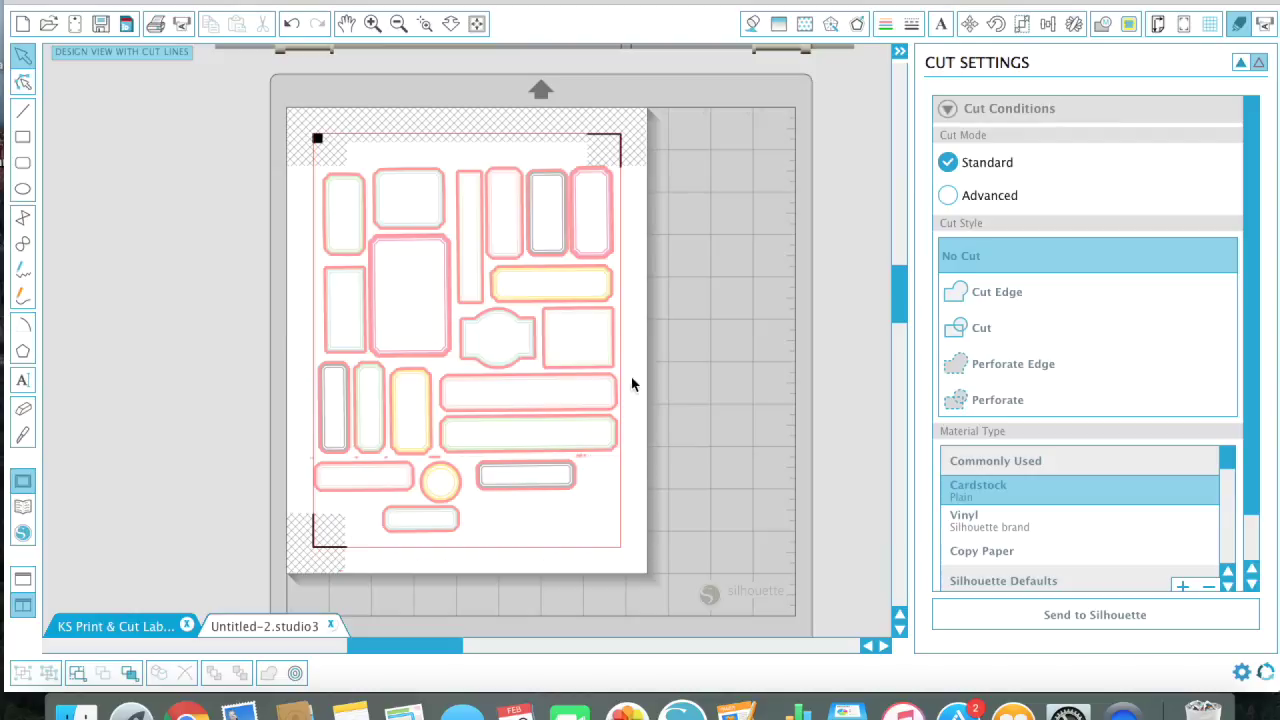
drag(543, 314, 898, 323)
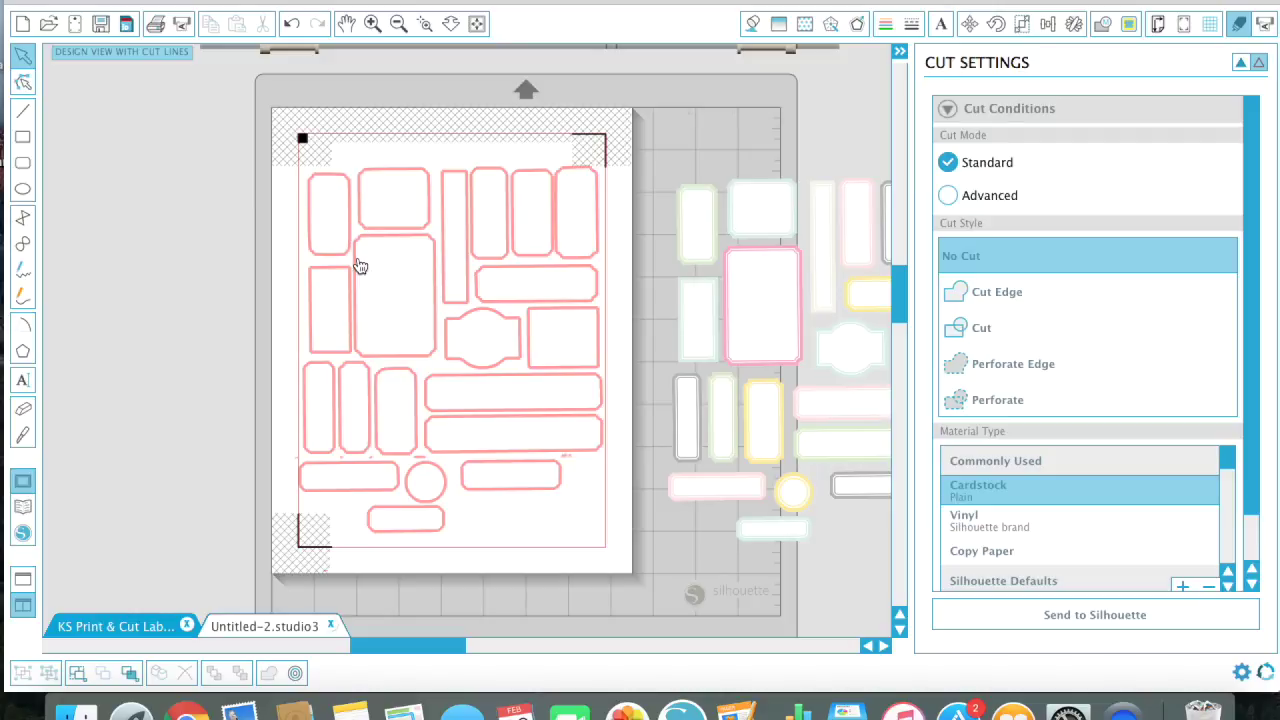
drag(766, 360, 403, 349)
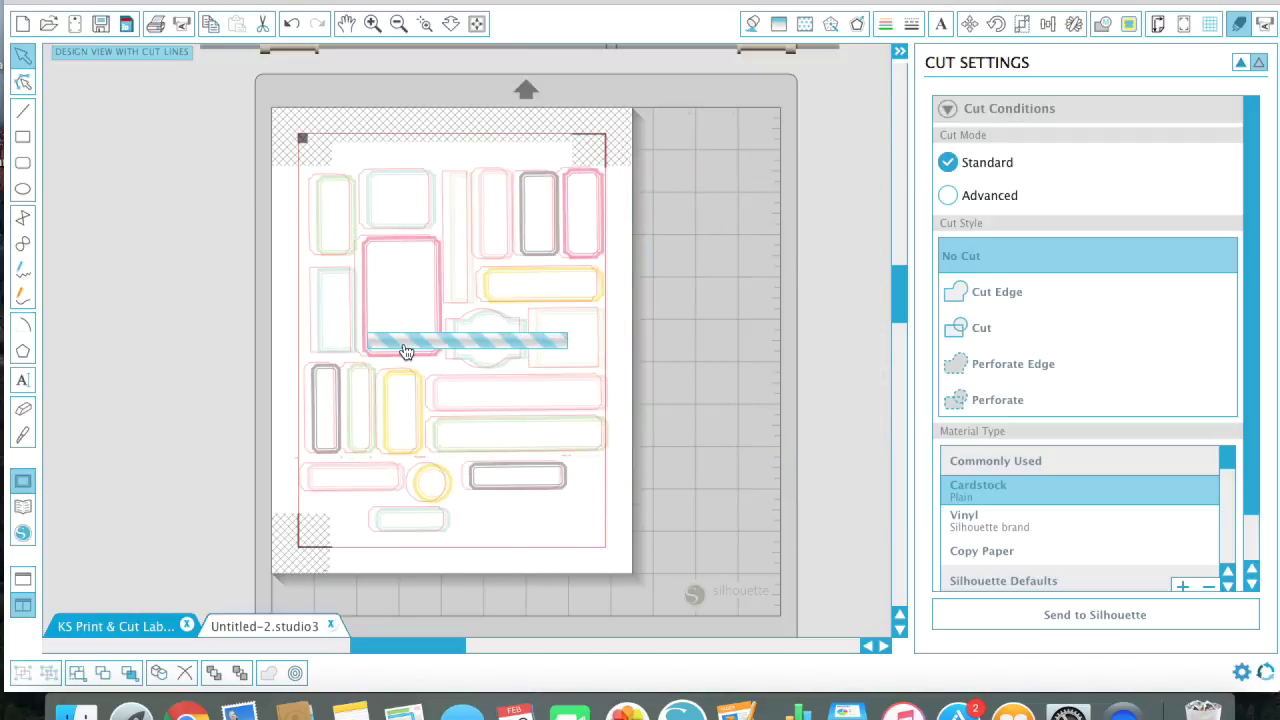
click(292, 23)
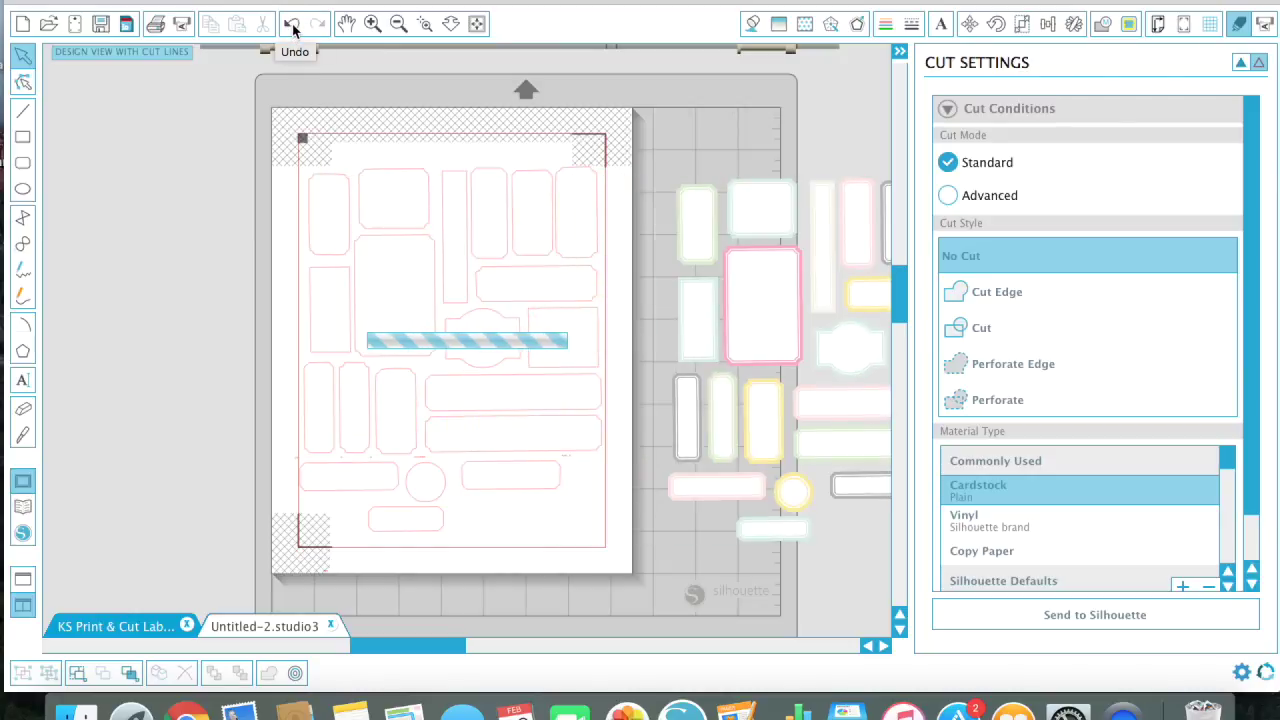
click(292, 24)
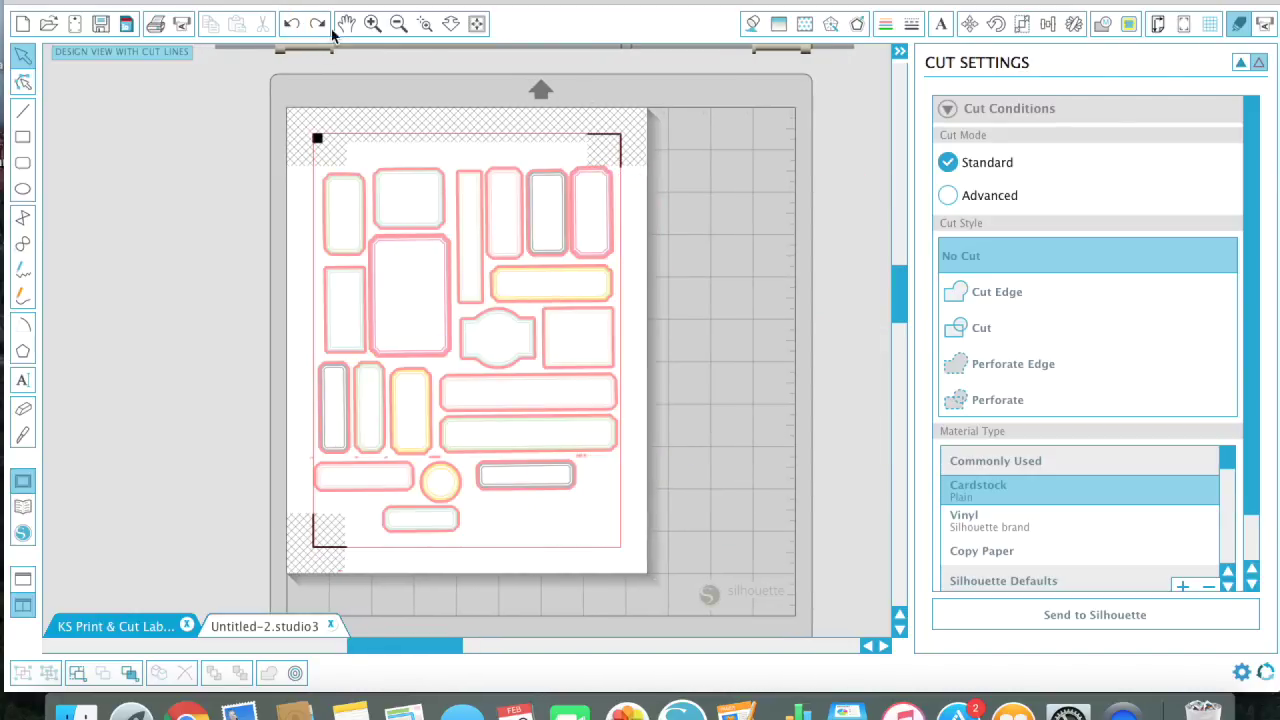